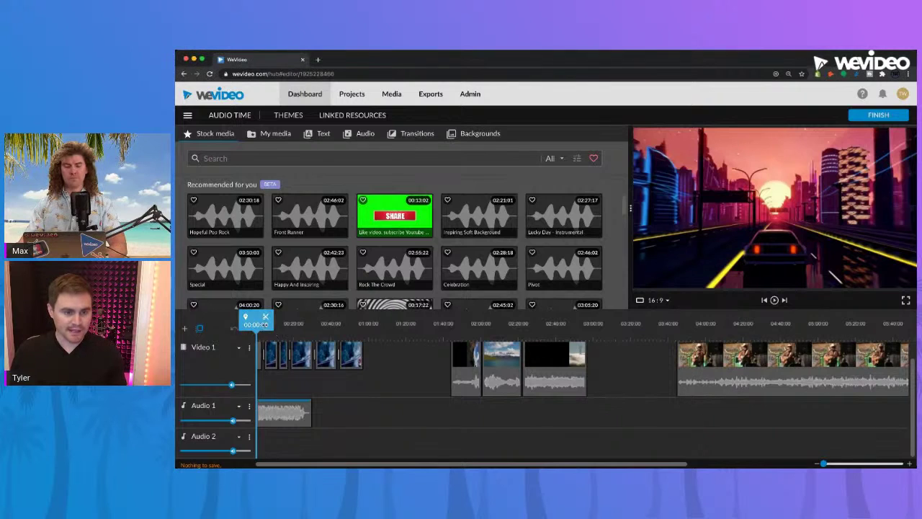
# Scrub through the opening of the timeline to examine how much of the video the Audio 1 music clip covers
pyautogui.moveTo(255, 324); pyautogui.dragTo(271, 324)
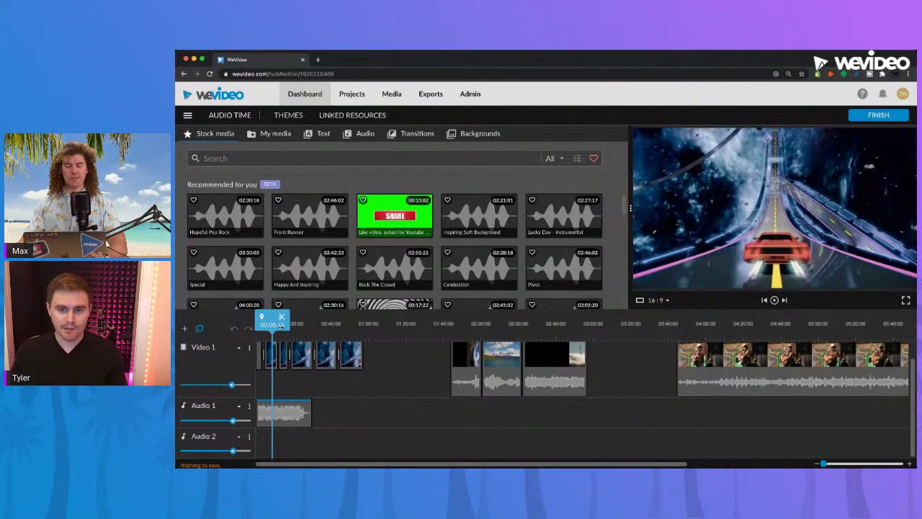
pyautogui.moveTo(280, 324); pyautogui.dragTo(255, 325)
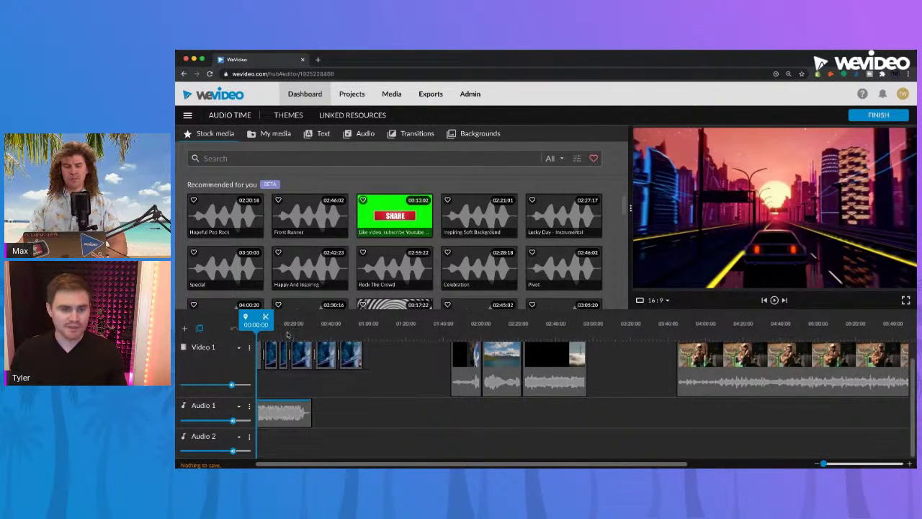
pyautogui.moveTo(256, 324); pyautogui.dragTo(234, 333)
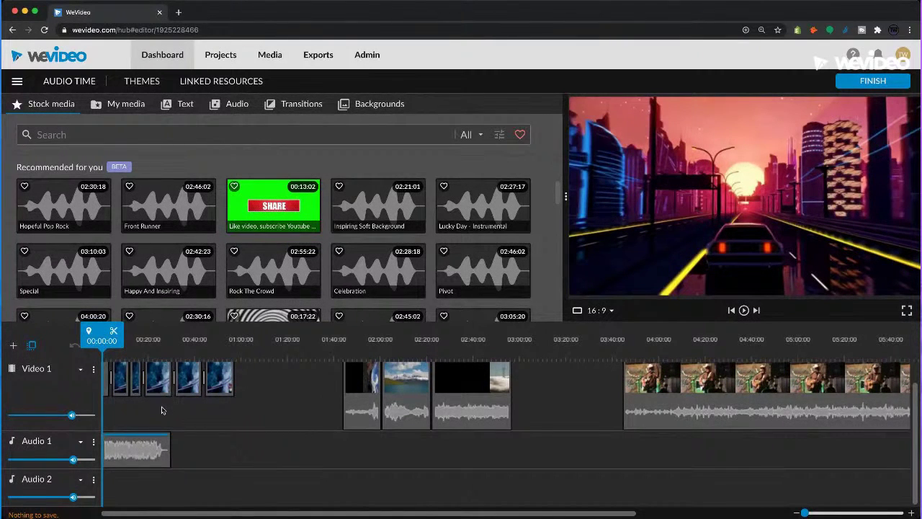
pyautogui.click(806, 512)
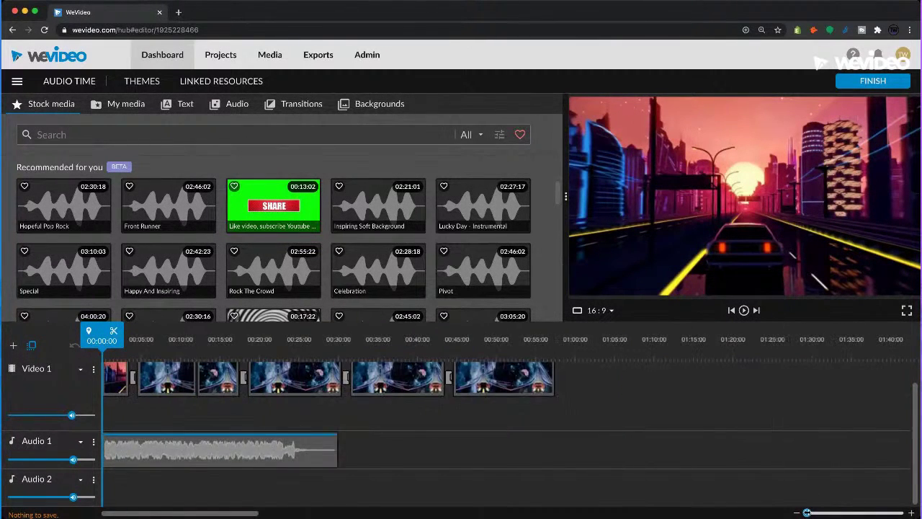
pyautogui.click(808, 512)
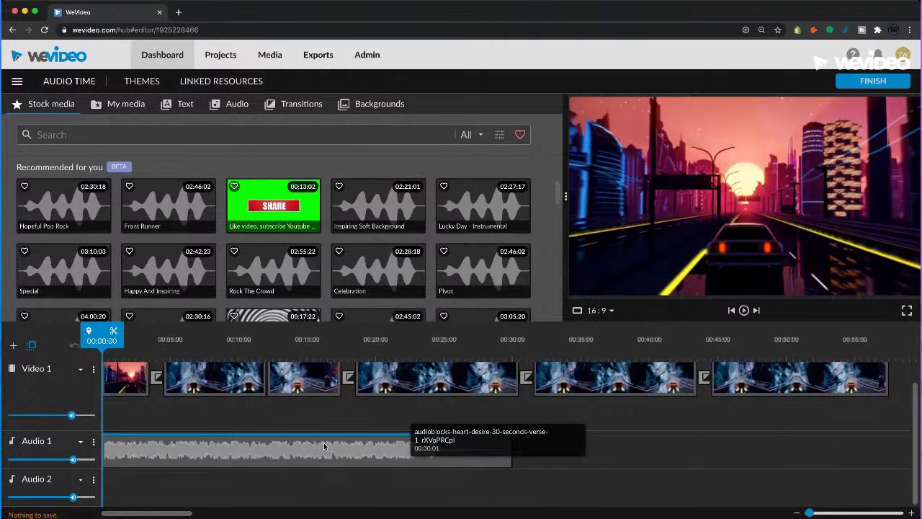
pyautogui.moveTo(134, 345); pyautogui.dragTo(401, 338)
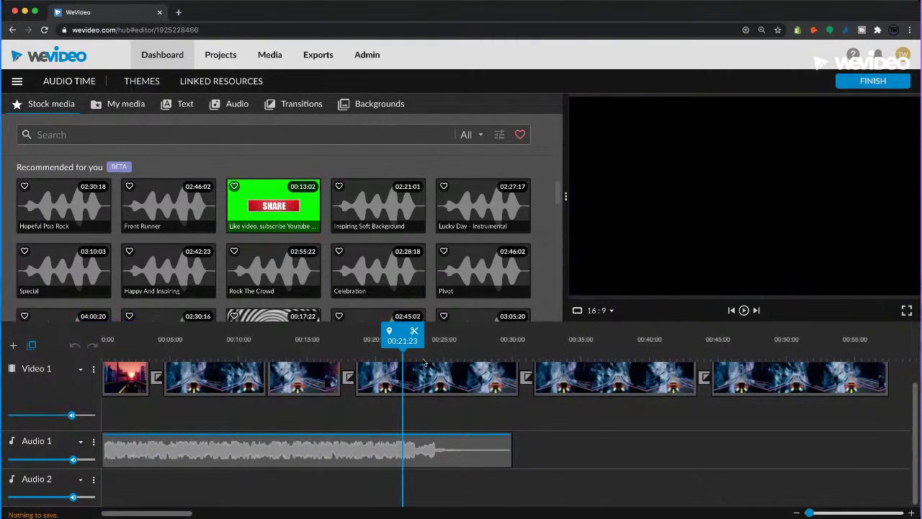
pyautogui.moveTo(401, 335); pyautogui.dragTo(92, 335)
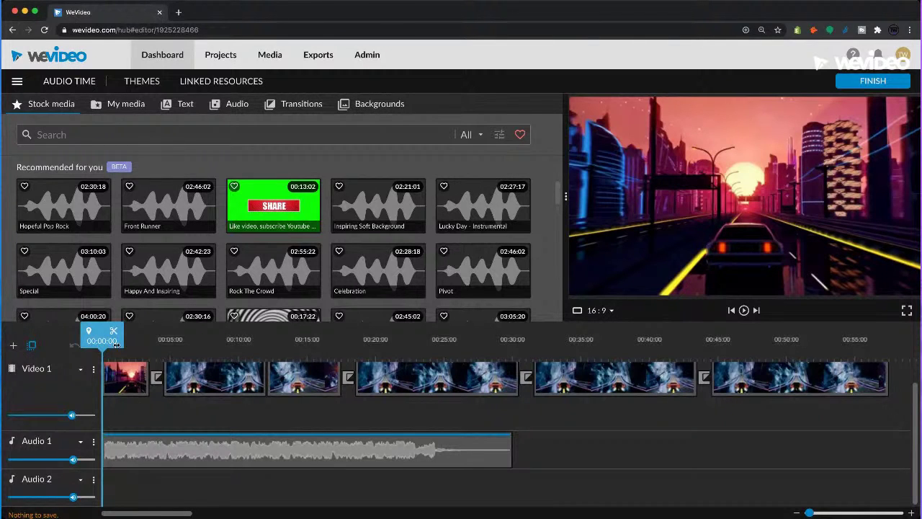
# Play the video with its music from the start and examine where the music clip fades out
pyautogui.press('space')
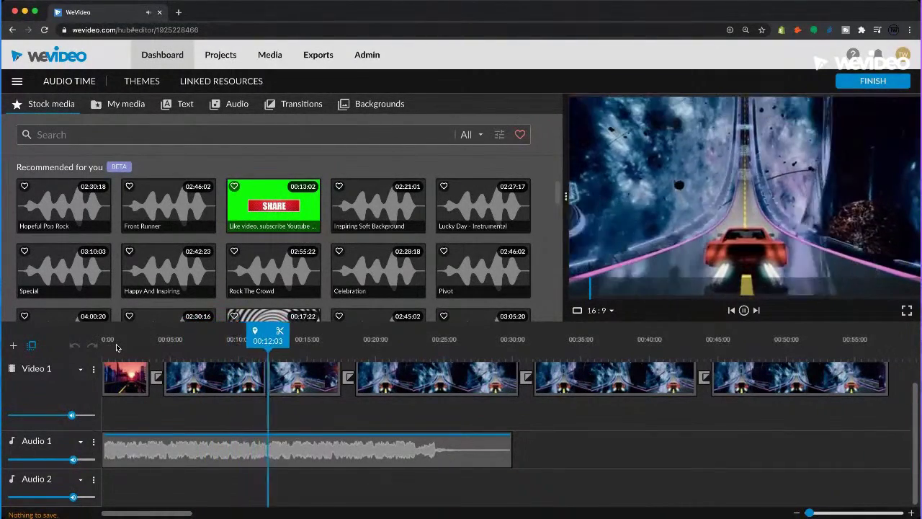
pyautogui.press('space')
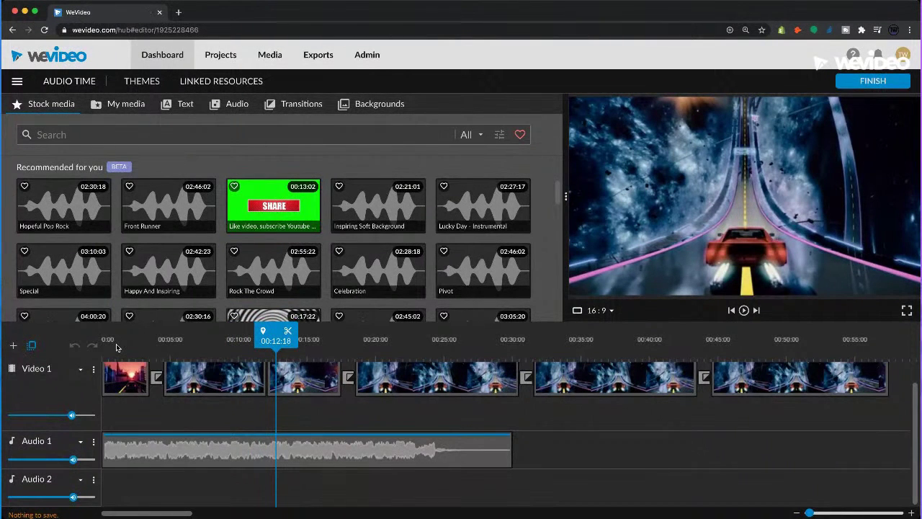
pyautogui.moveTo(370, 353); pyautogui.dragTo(380, 353)
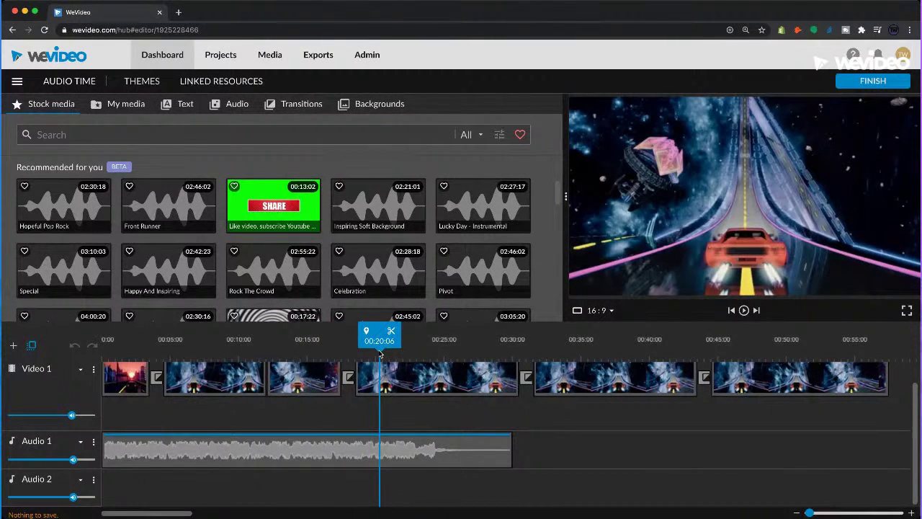
pyautogui.moveTo(380, 353); pyautogui.dragTo(419, 448)
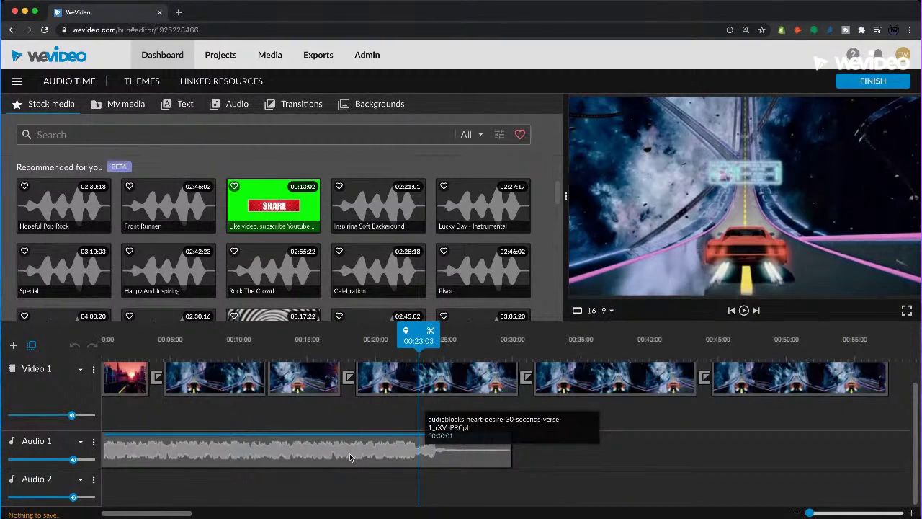
pyautogui.moveTo(428, 342); pyautogui.dragTo(379, 345)
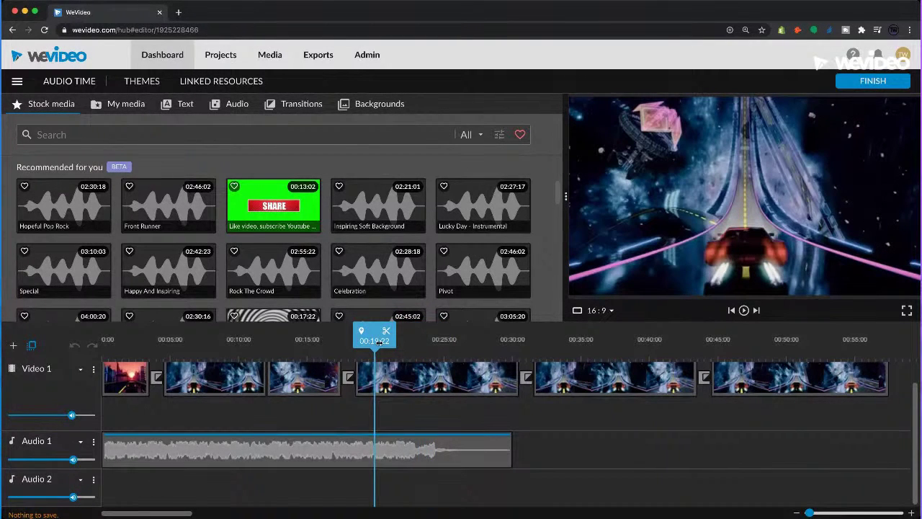
pyautogui.moveTo(379, 344); pyautogui.dragTo(324, 345)
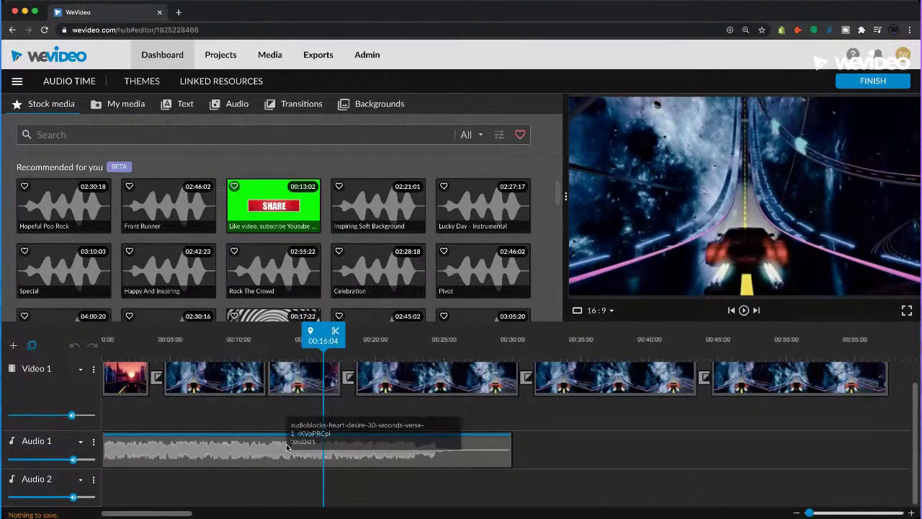
# Duplicate the music clip on Audio 1 and place the copy directly after the original at 00:30:01
pyautogui.click(256, 453)
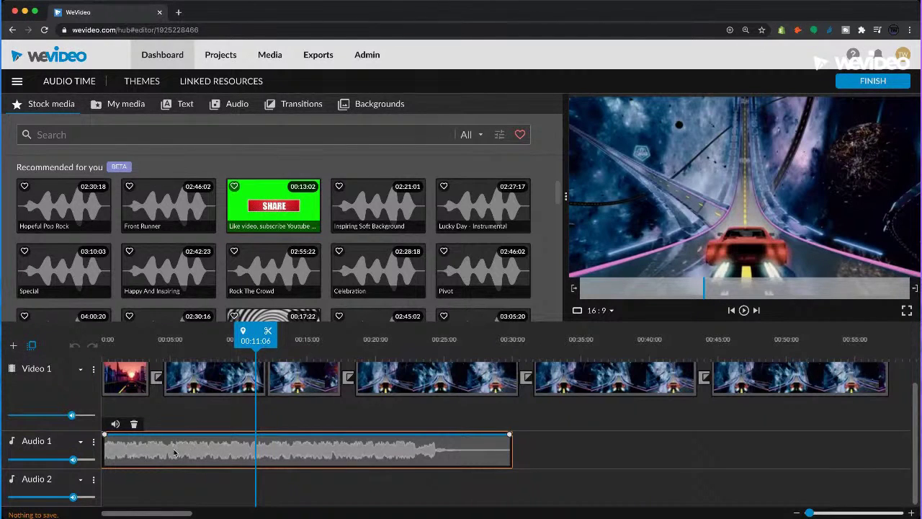
pyautogui.moveTo(179, 452); pyautogui.dragTo(582, 460)
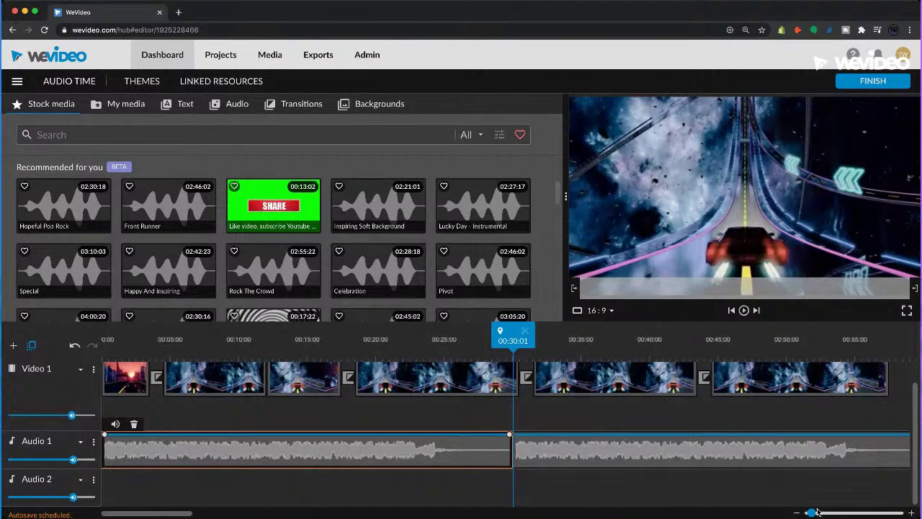
pyautogui.moveTo(811, 512); pyautogui.dragTo(809, 512)
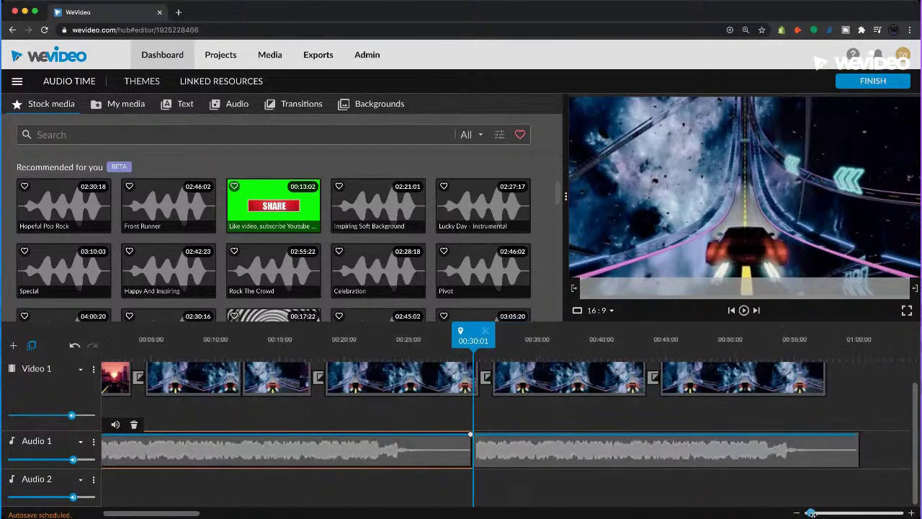
# Trim the quiet tail off the first music clip so it ends at 00:24:24
pyautogui.click(333, 344)
pyautogui.click(371, 448)
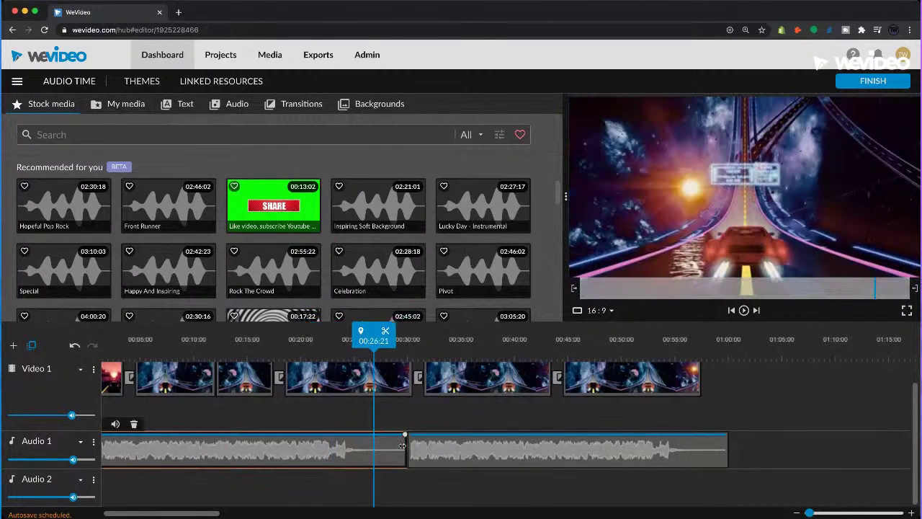
pyautogui.moveTo(407, 445); pyautogui.dragTo(352, 441)
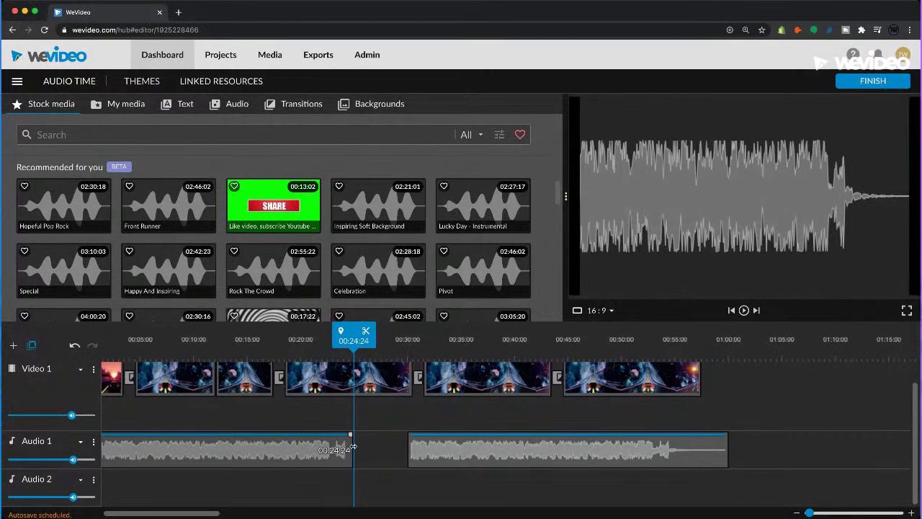
# Listen to the end of the first music clip, split it at 00:24:01 and delete the short leftover piece
pyautogui.moveTo(809, 511); pyautogui.dragTo(812, 511)
pyautogui.click(409, 340)
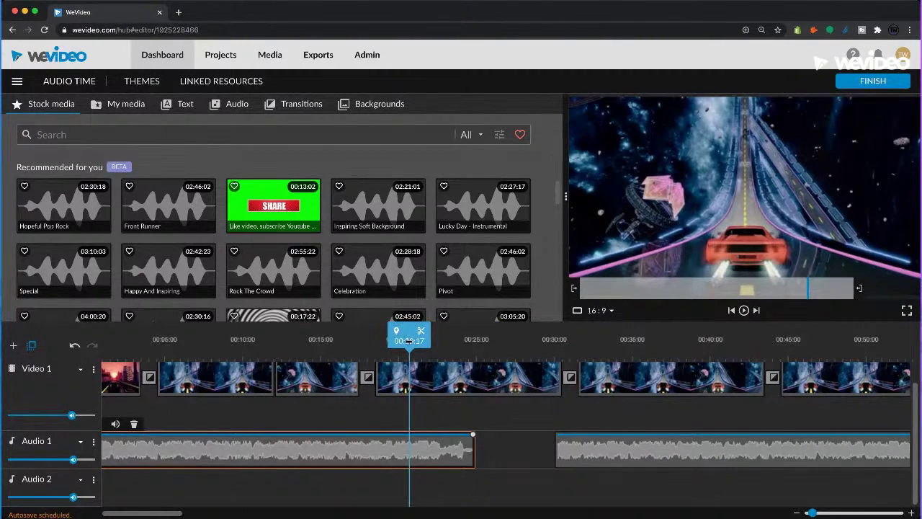
pyautogui.press('space')
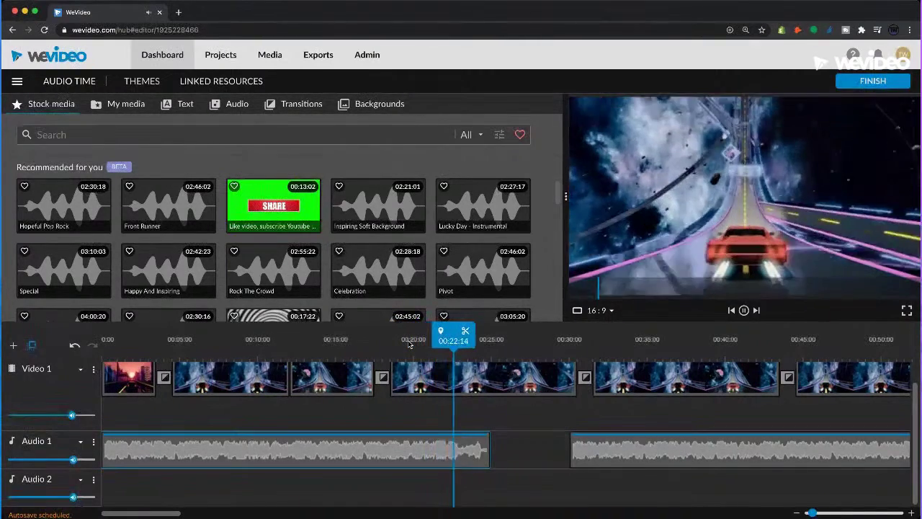
pyautogui.press('space')
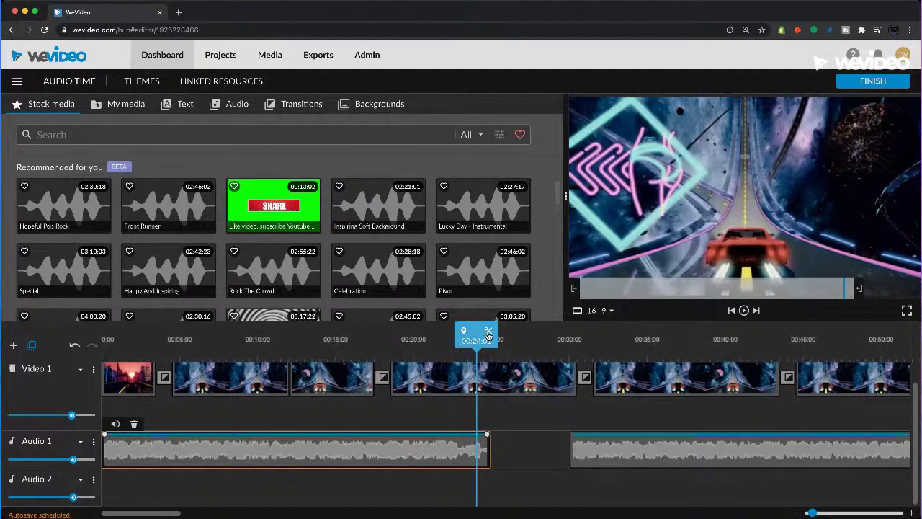
pyautogui.click(489, 333)
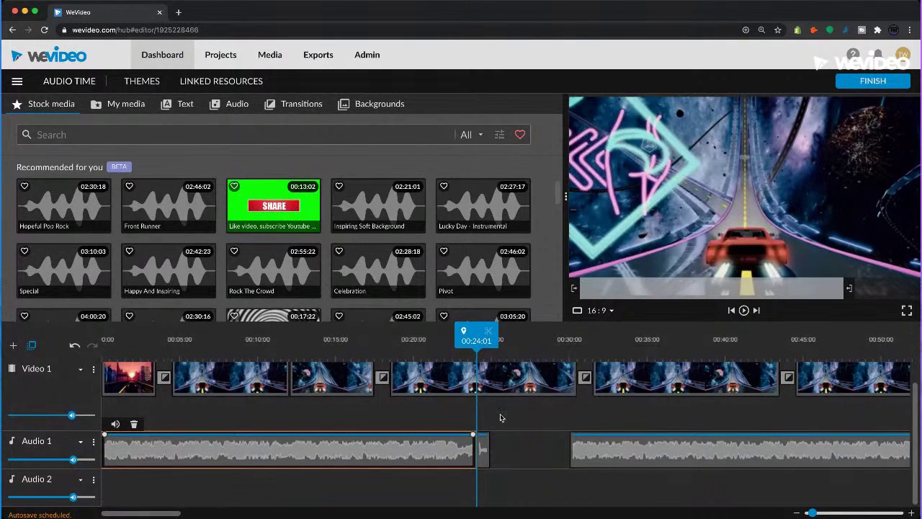
pyautogui.click(484, 450)
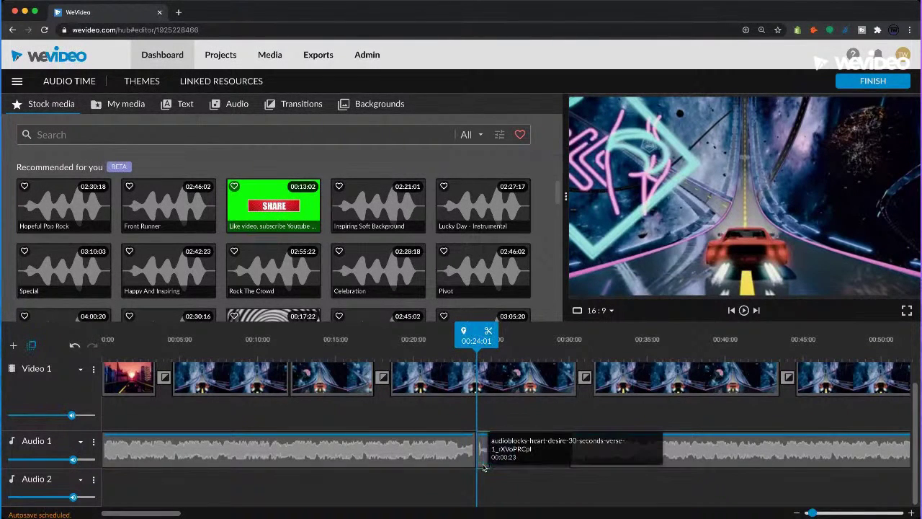
pyautogui.press('Delete')
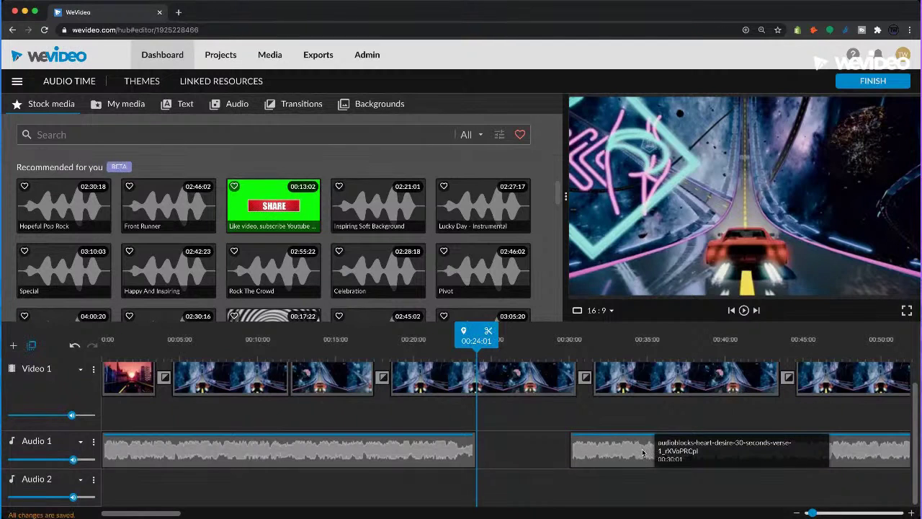
# Move the second music clip against the end of the first at 00:24:01 and inspect the join between them
pyautogui.moveTo(621, 454); pyautogui.dragTo(554, 452)
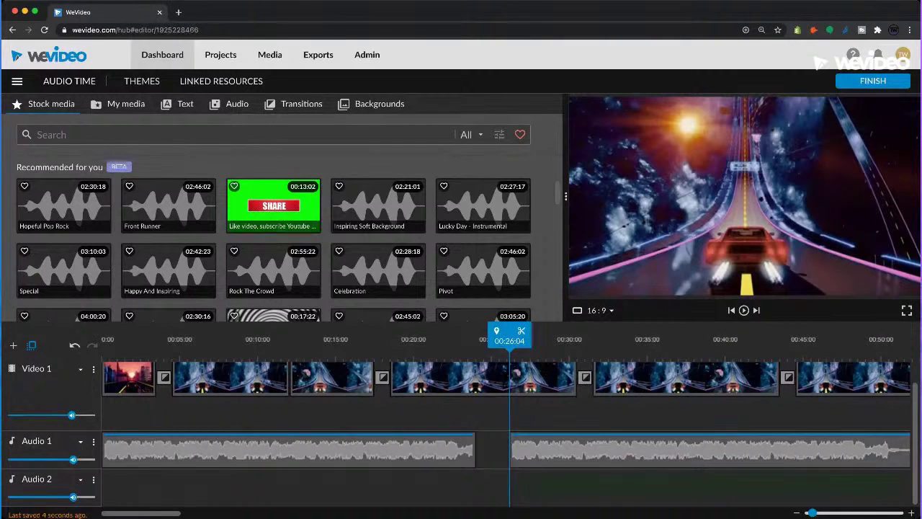
pyautogui.moveTo(516, 452); pyautogui.dragTo(481, 452)
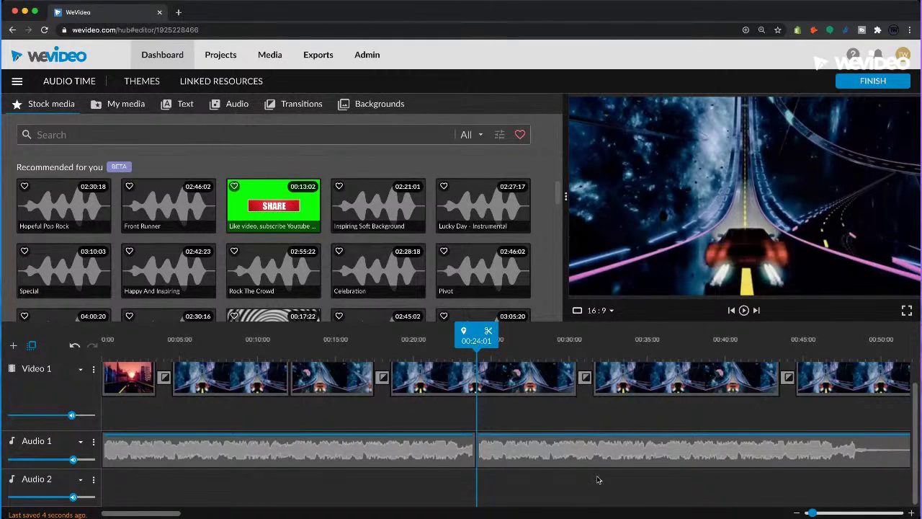
pyautogui.moveTo(813, 512); pyautogui.dragTo(847, 513)
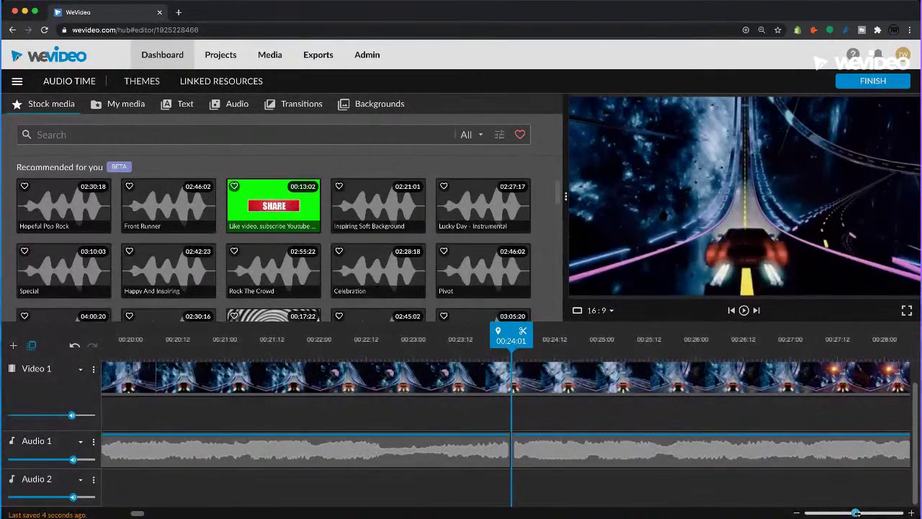
pyautogui.moveTo(855, 513); pyautogui.dragTo(839, 513)
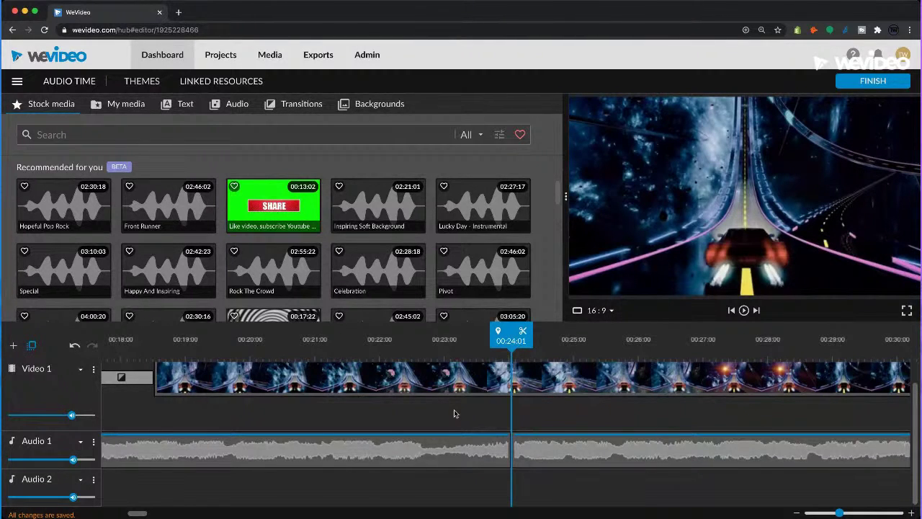
pyautogui.click(447, 337)
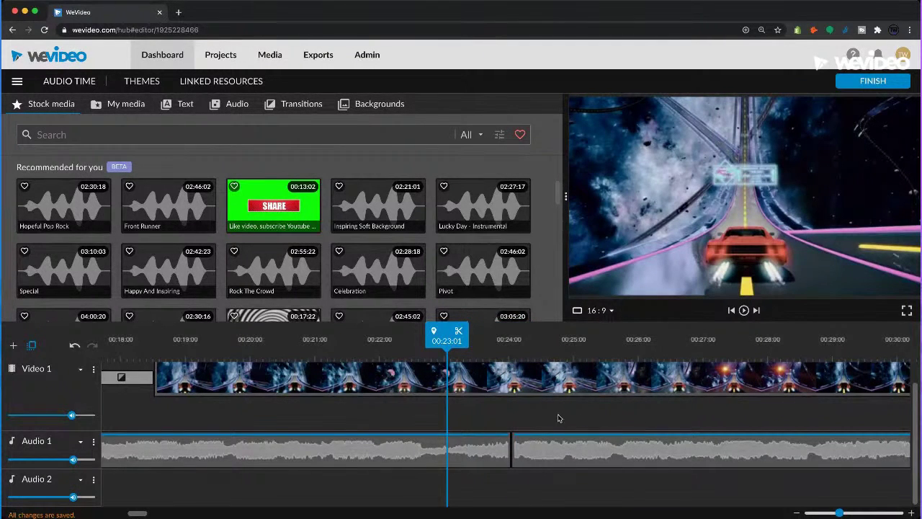
pyautogui.moveTo(435, 332); pyautogui.dragTo(476, 340)
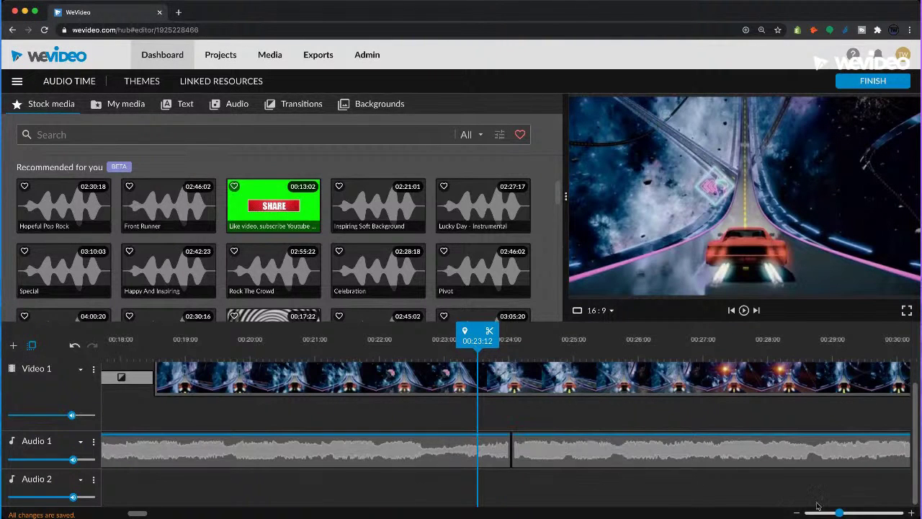
# Try placing a copy of the second music clip right after it at 00:54:02 on Audio 1, and undo it
pyautogui.moveTo(839, 512); pyautogui.dragTo(808, 512)
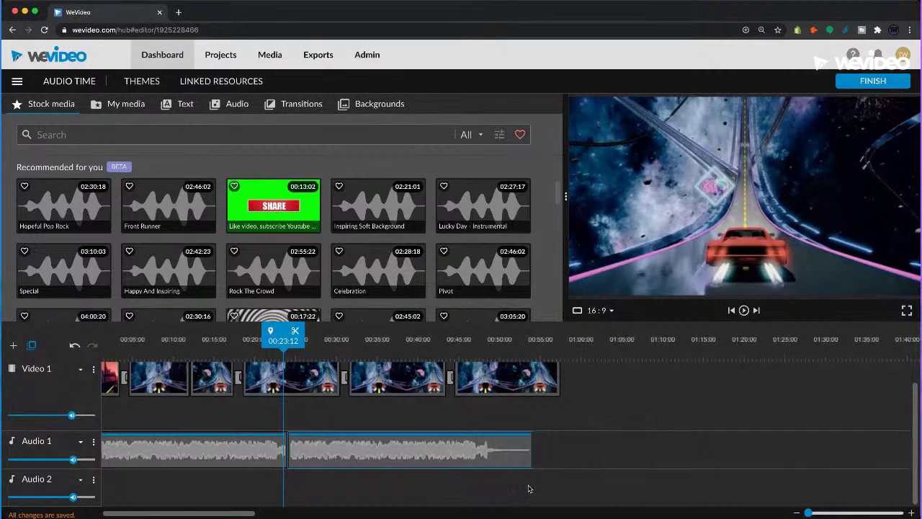
pyautogui.click(436, 455)
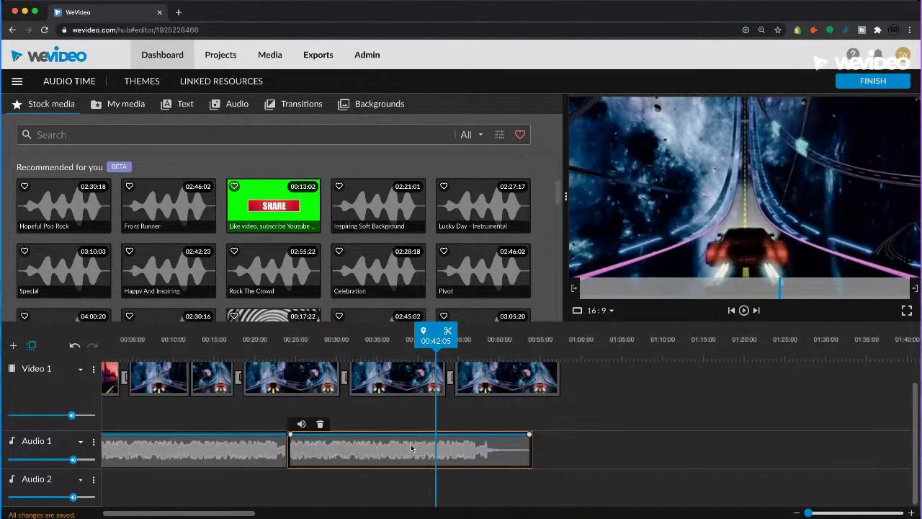
pyautogui.moveTo(397, 448); pyautogui.dragTo(642, 457)
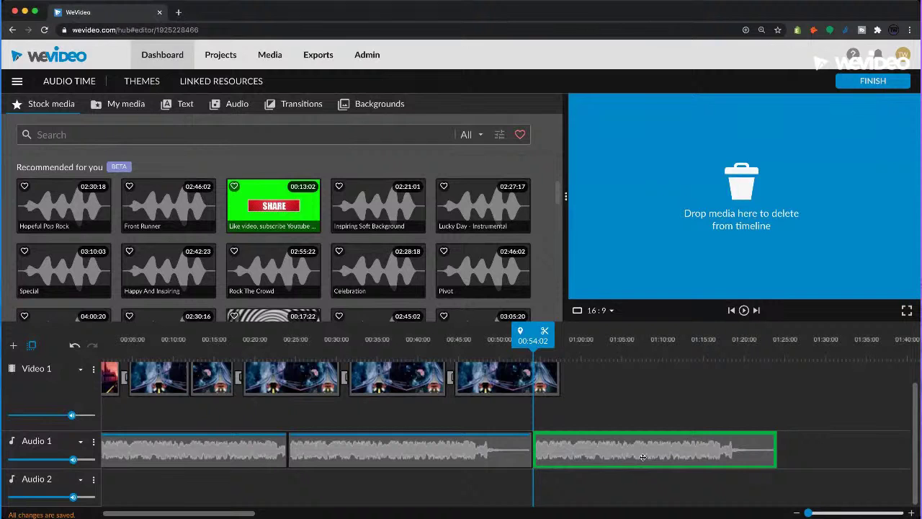
pyautogui.moveTo(642, 457); pyautogui.dragTo(642, 456)
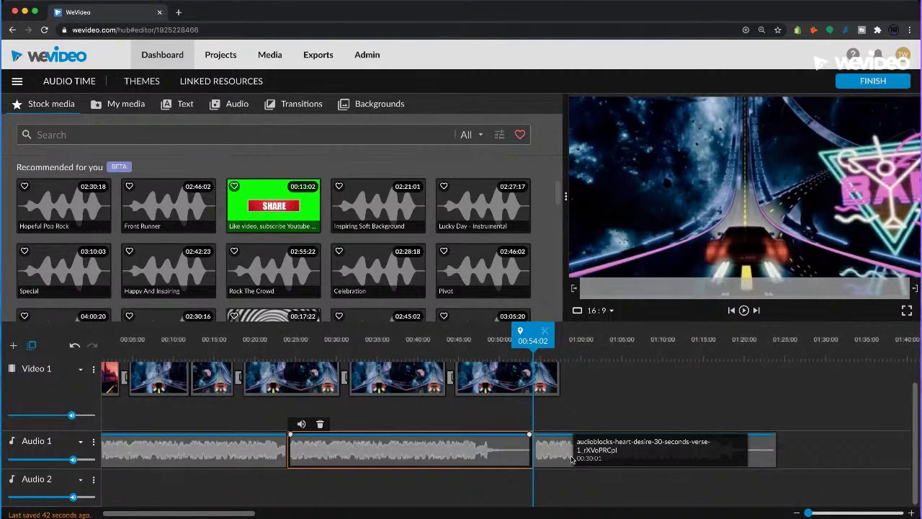
pyautogui.moveTo(571, 459); pyautogui.dragTo(595, 447)
pyautogui.press('super+z')
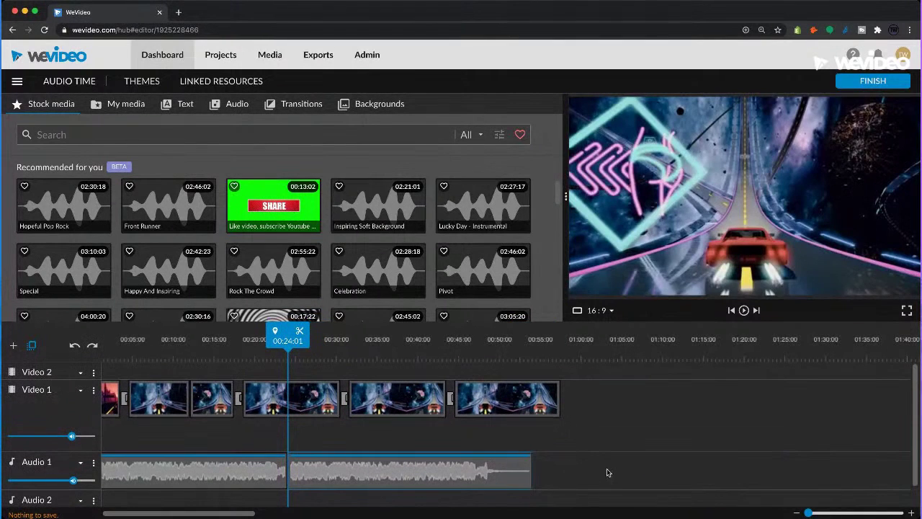
# Separate the second music clip from the first, play the first clip's end from 00:23:00, and close the gap again at 00:24:01
pyautogui.moveTo(480, 479); pyautogui.dragTo(718, 412)
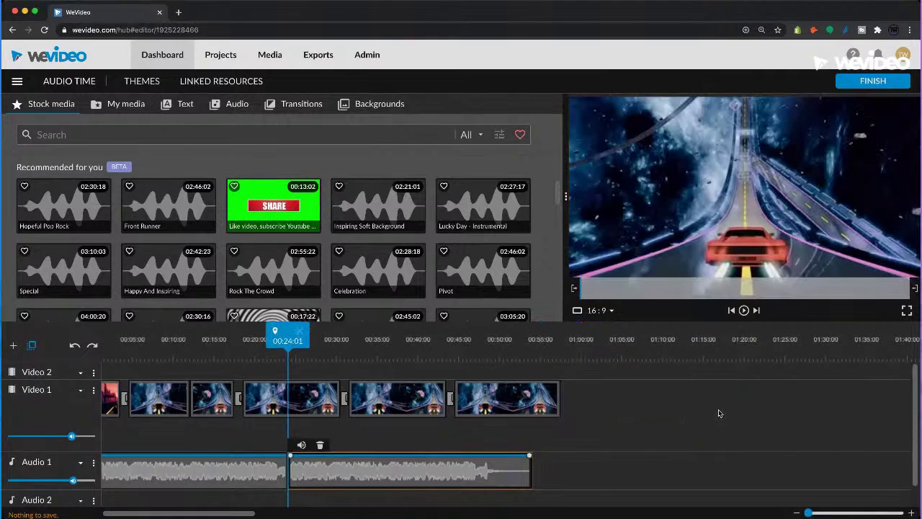
pyautogui.scroll(-1, 590, 468)
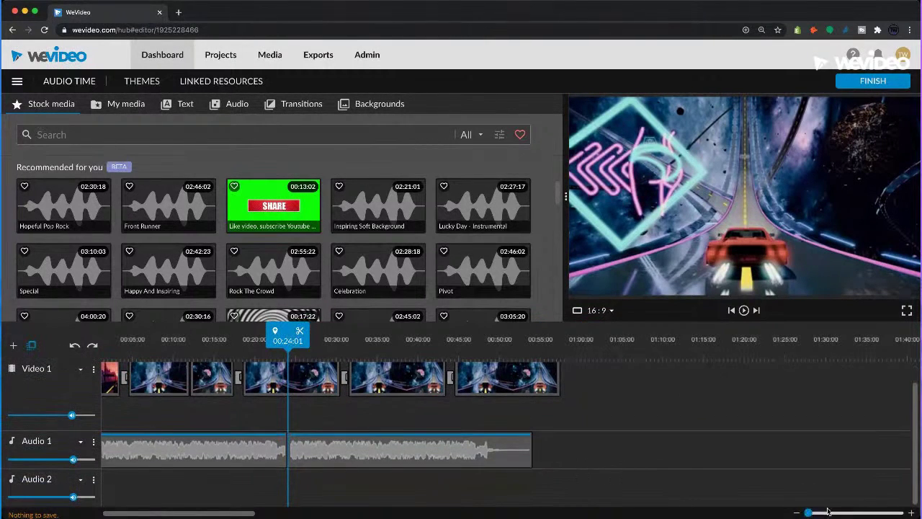
pyautogui.moveTo(808, 512); pyautogui.dragTo(820, 512)
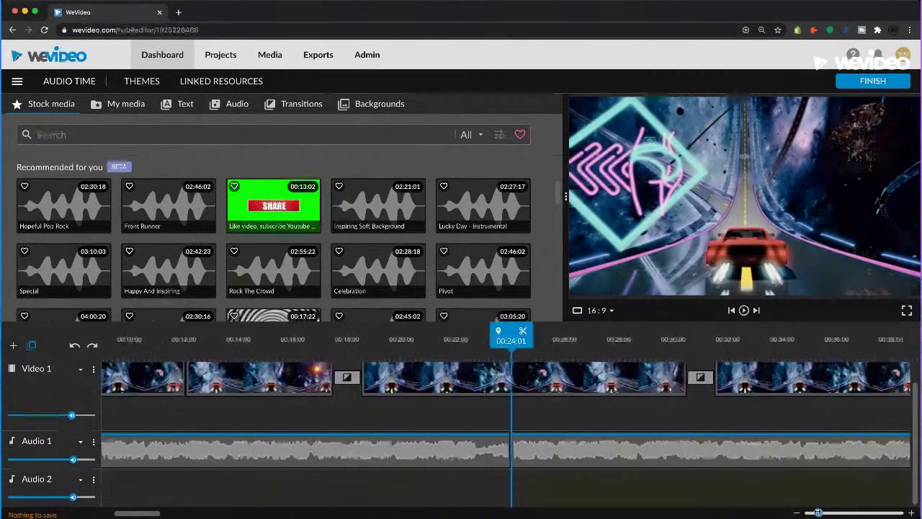
pyautogui.moveTo(576, 471); pyautogui.dragTo(552, 471)
pyautogui.click(479, 351)
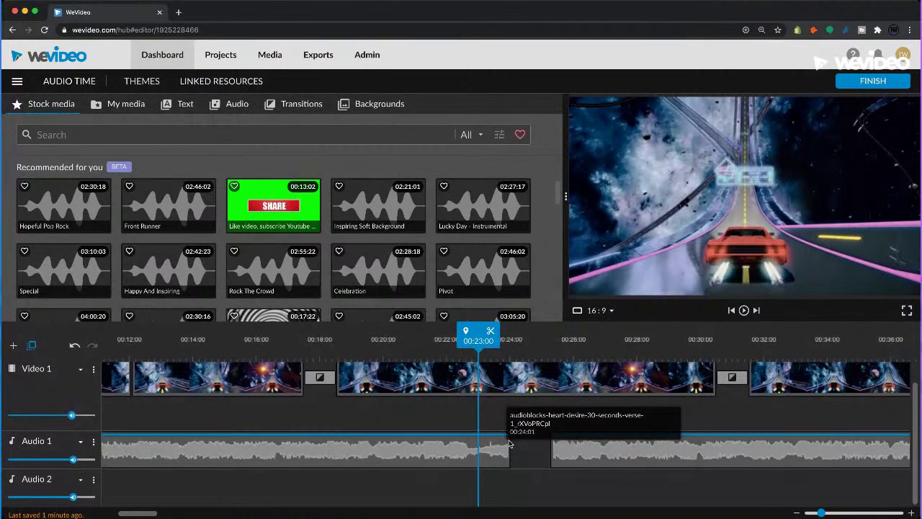
pyautogui.press('space')
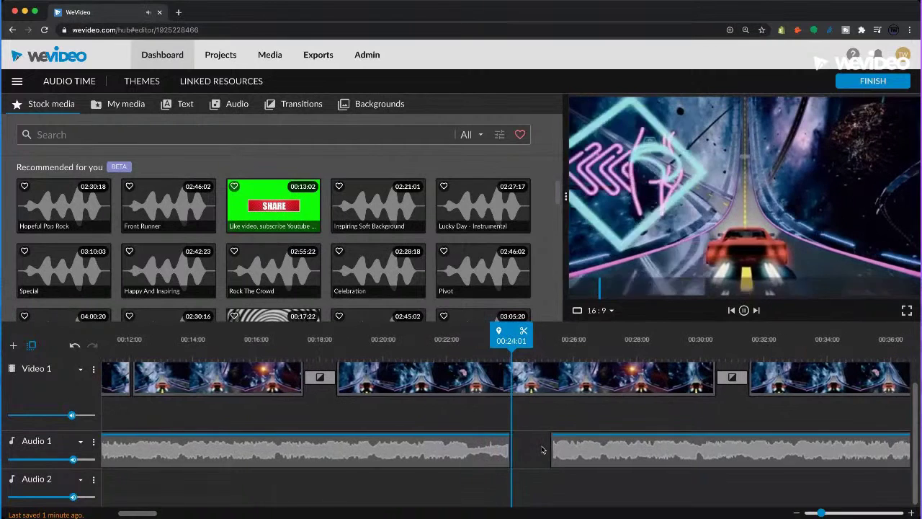
pyautogui.press('space')
pyautogui.moveTo(582, 454); pyautogui.dragTo(544, 453)
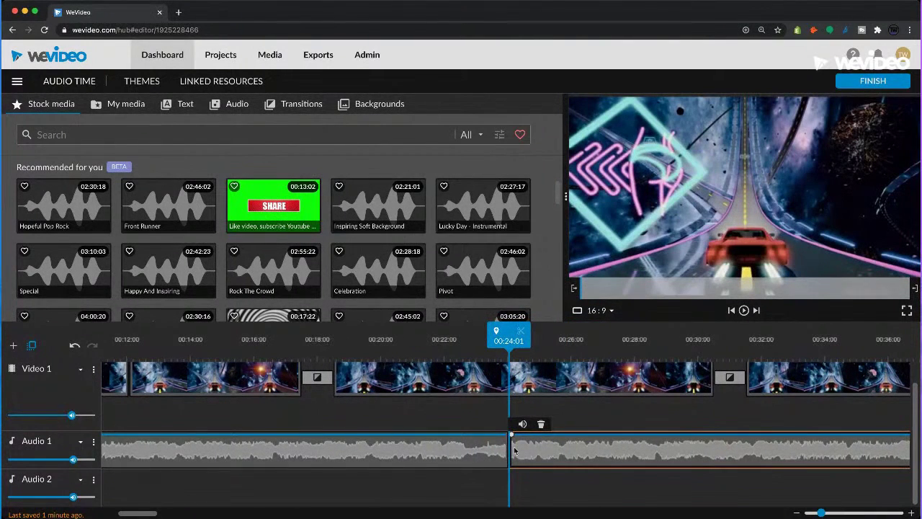
# Play across the join between the two music clips, starting at 00:23:06
pyautogui.moveTo(512, 338); pyautogui.dragTo(489, 338)
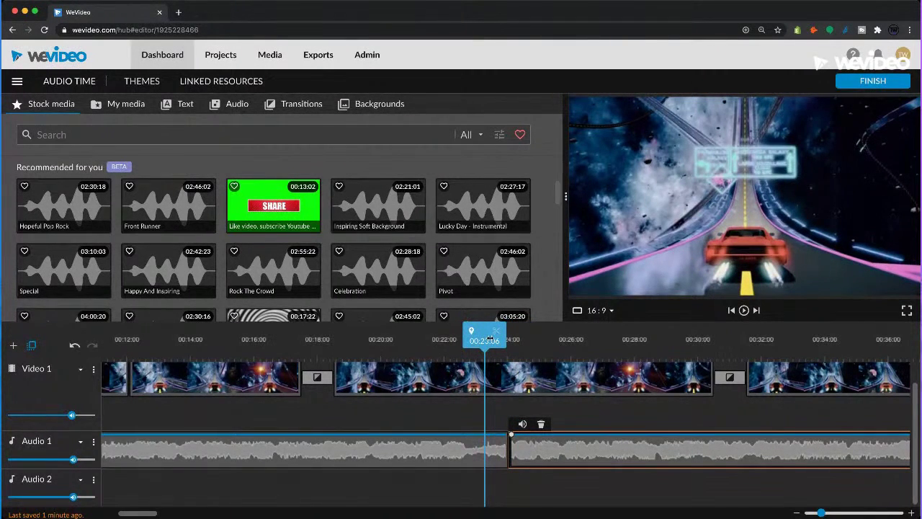
pyautogui.click(546, 399)
pyautogui.press('space')
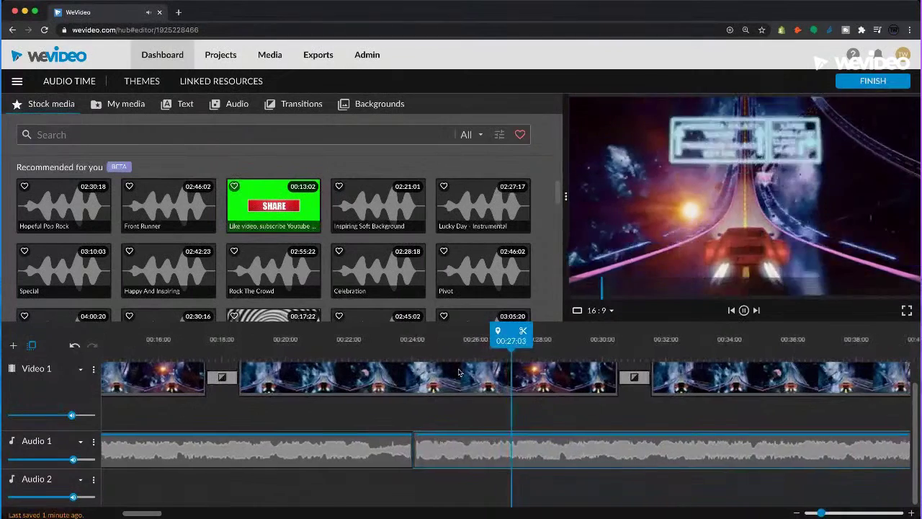
pyautogui.press('space')
# Trim the quiet fade-out off the second music clip so it ends at 00:49:02
pyautogui.moveTo(821, 512); pyautogui.dragTo(808, 512)
pyautogui.click(409, 413)
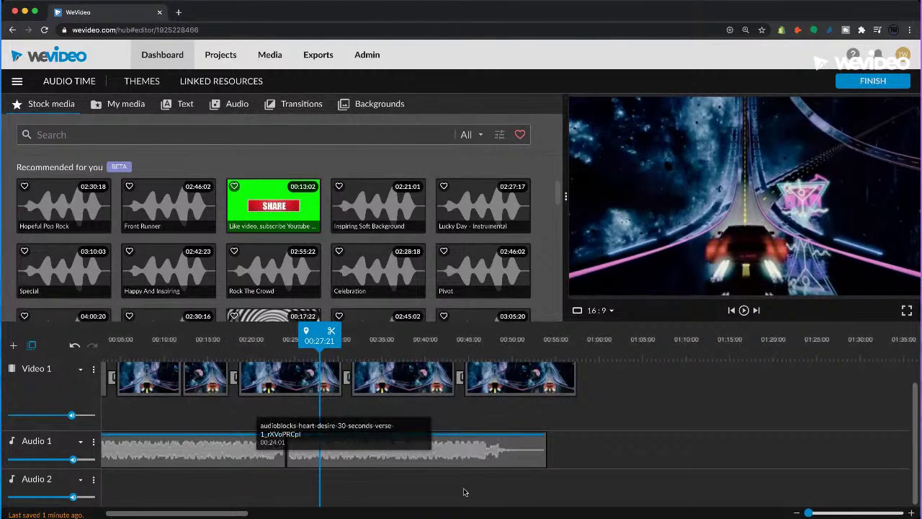
pyautogui.moveTo(546, 449); pyautogui.dragTo(502, 448)
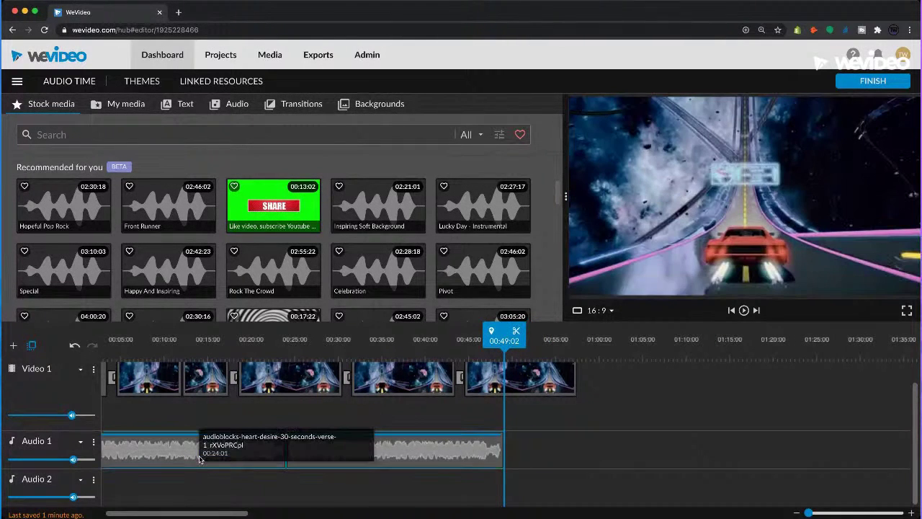
pyautogui.moveTo(189, 460); pyautogui.dragTo(608, 453)
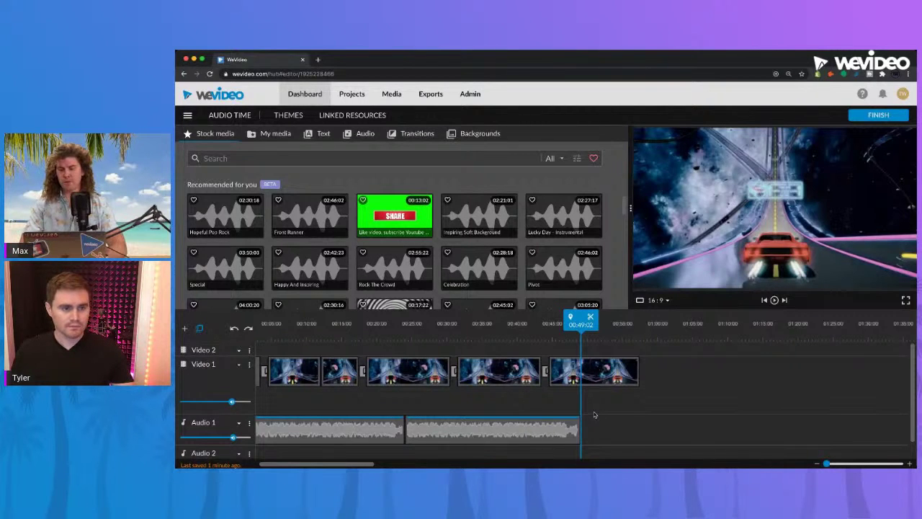
pyautogui.scroll(-1, 594, 414)
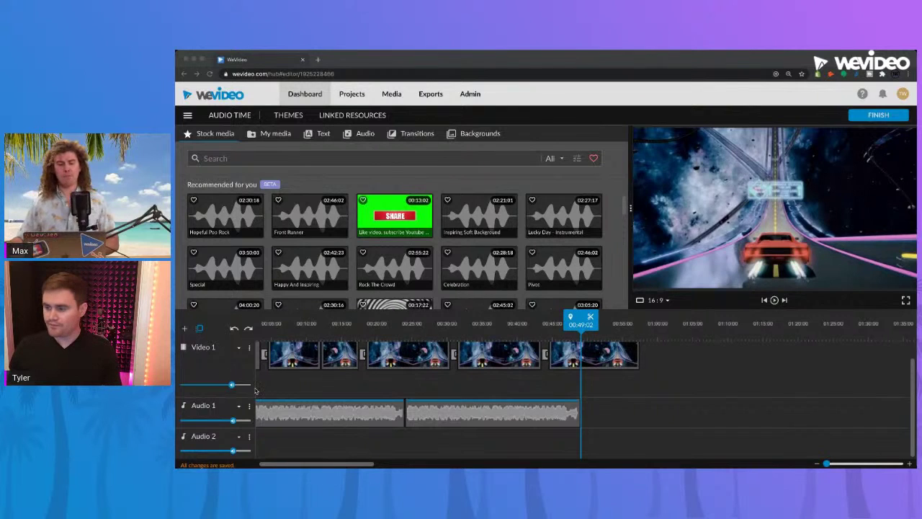
pyautogui.click(627, 420)
pyautogui.click(366, 419)
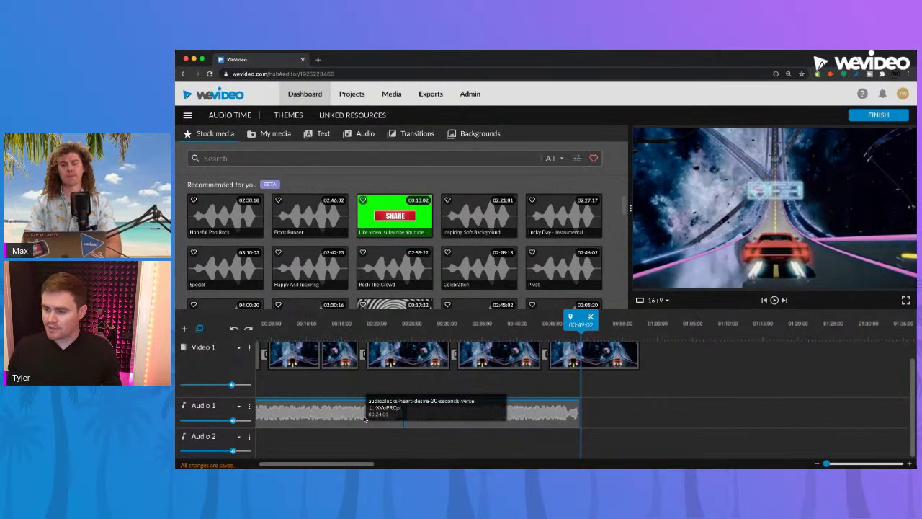
pyautogui.click(336, 418)
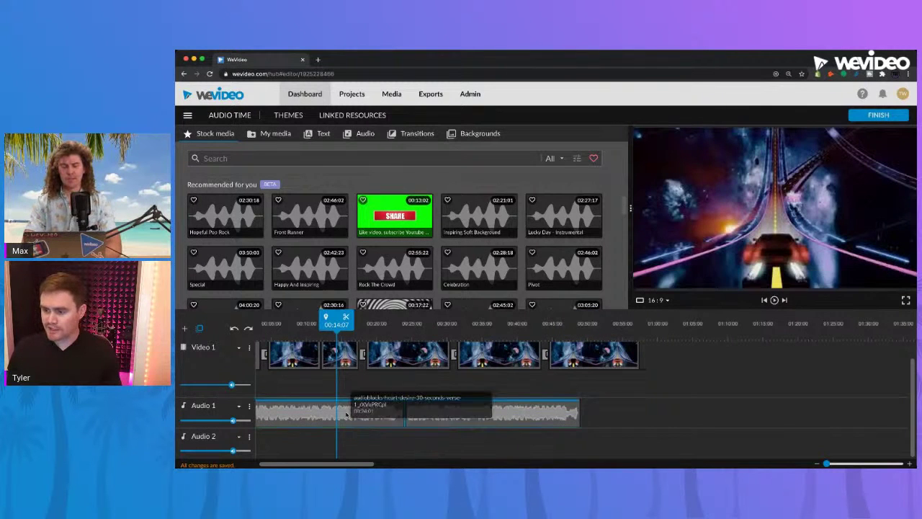
pyautogui.moveTo(331, 412); pyautogui.dragTo(396, 408)
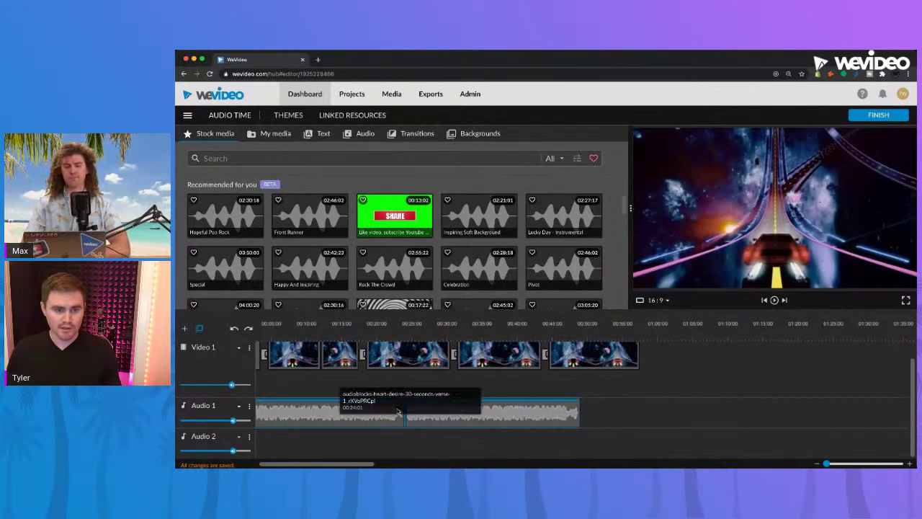
pyautogui.click(630, 425)
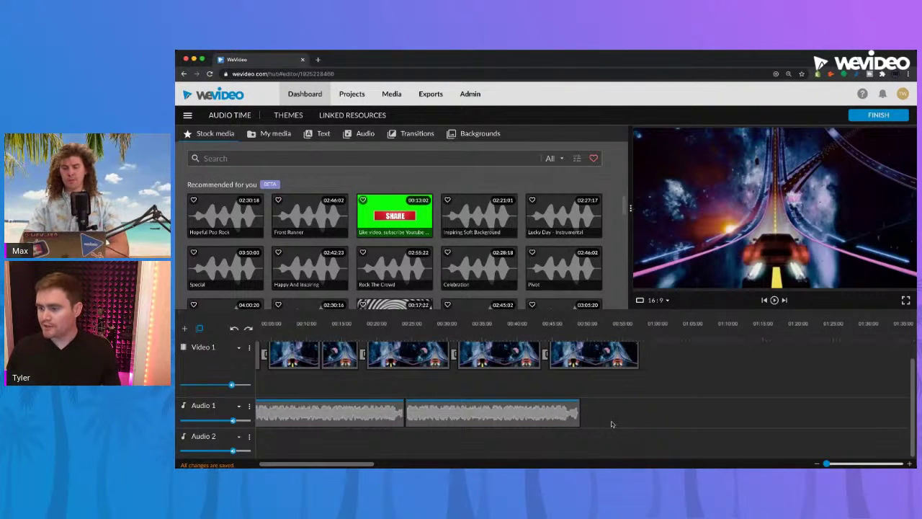
# Play the first music clip from about 00:08 to listen for a suitable cut point
pyautogui.click(366, 328)
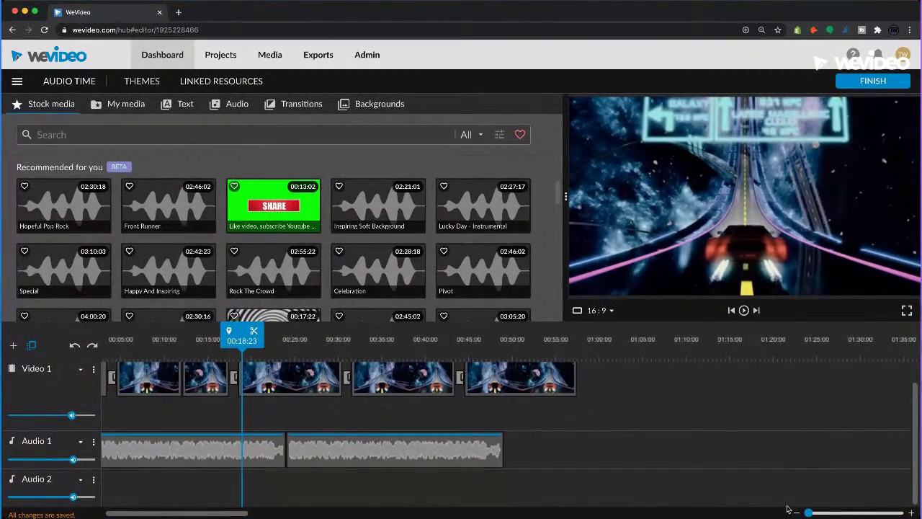
pyautogui.moveTo(808, 512); pyautogui.dragTo(816, 512)
pyautogui.moveTo(338, 334); pyautogui.dragTo(262, 340)
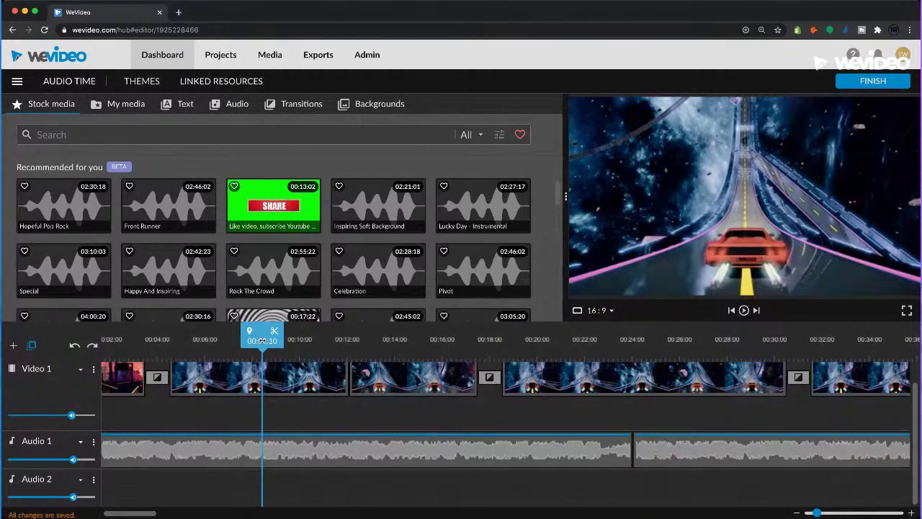
pyautogui.press('space')
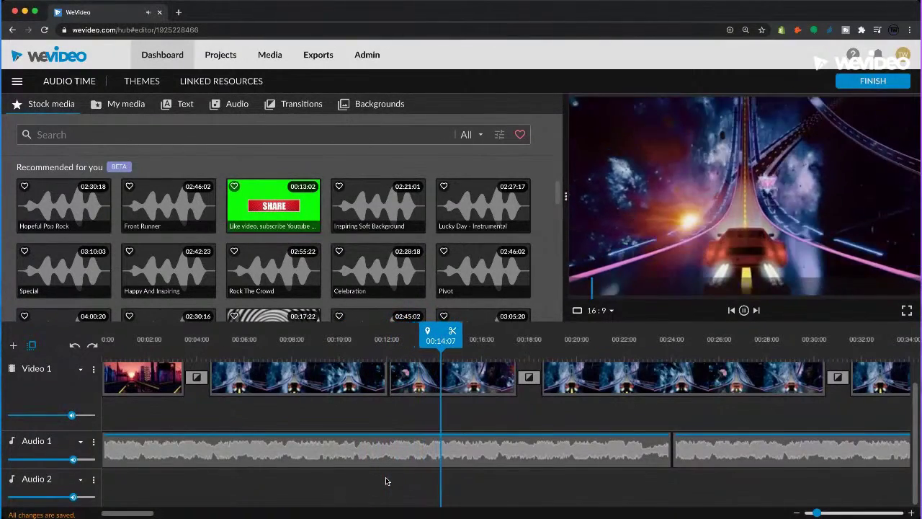
pyautogui.press('space')
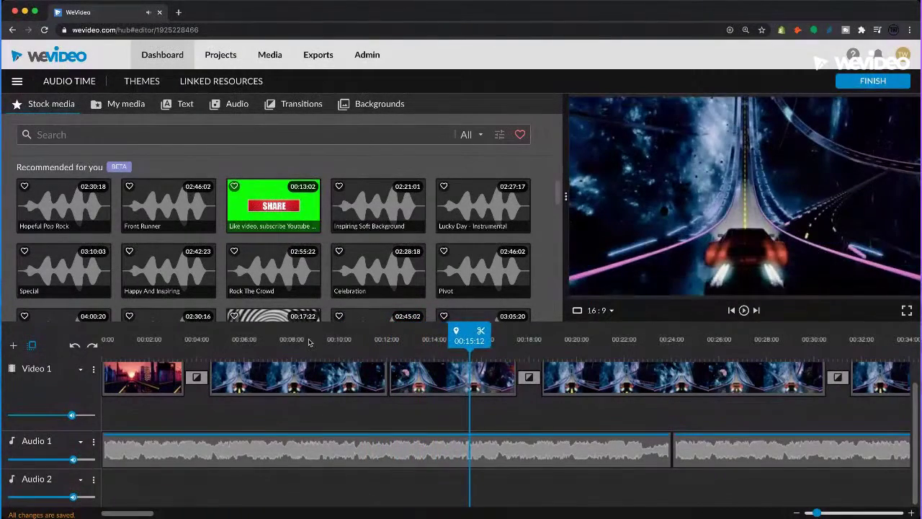
# Split the first music clip at 00:12:03 on Audio 1 and delete the part after the cut
pyautogui.click(353, 339)
pyautogui.press('space')
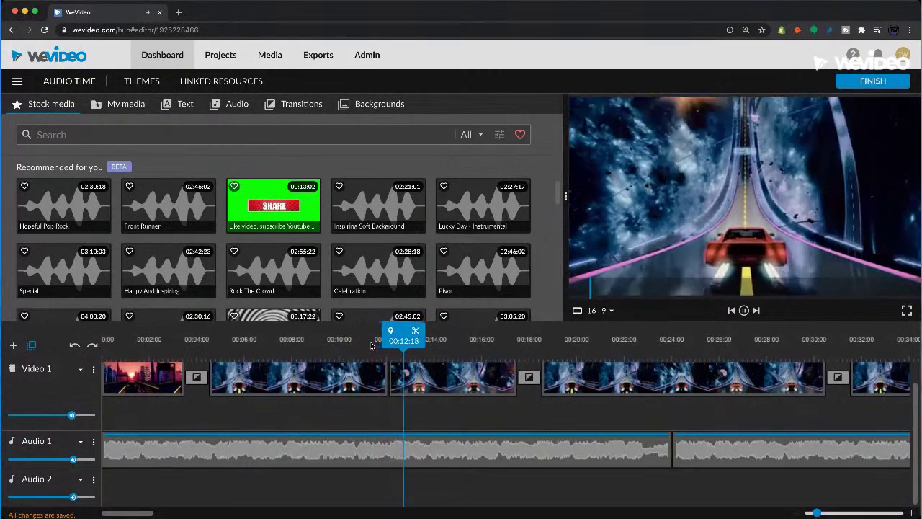
pyautogui.press('space')
pyautogui.moveTo(386, 341); pyautogui.dragTo(369, 343)
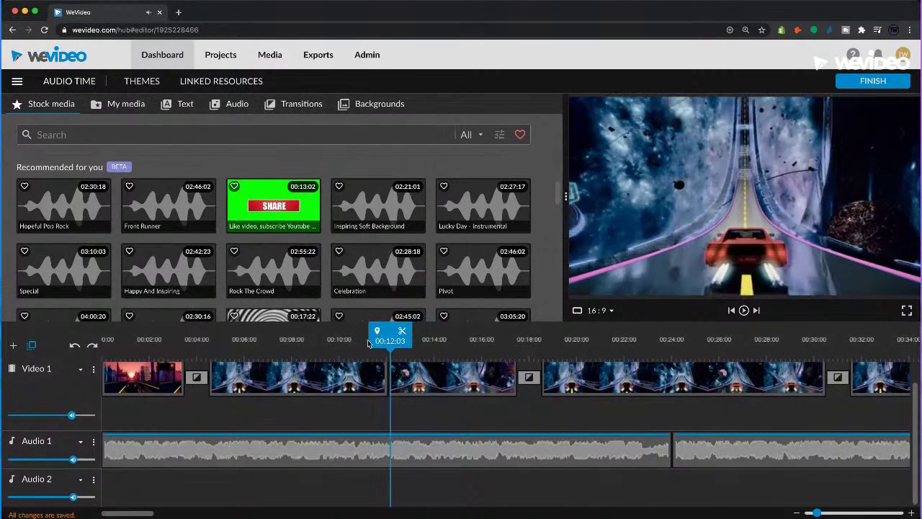
pyautogui.press('s')
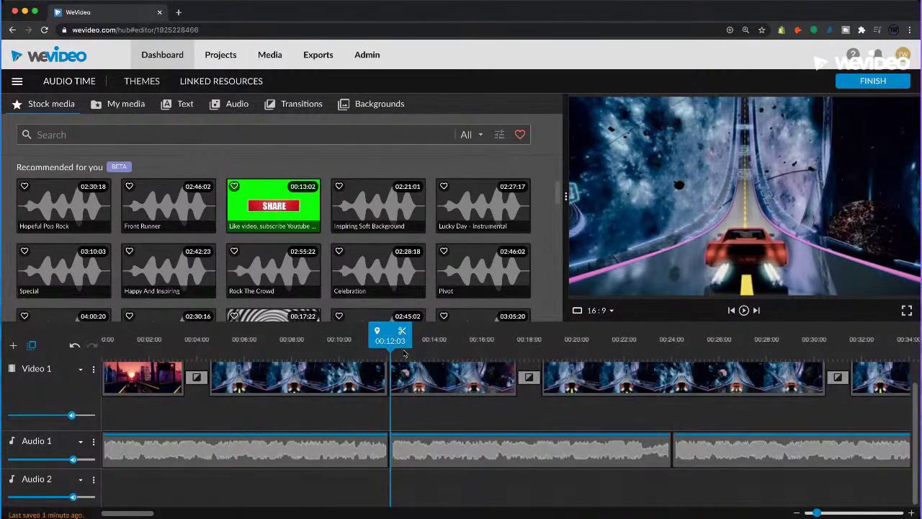
pyautogui.click(456, 444)
pyautogui.press('Delete')
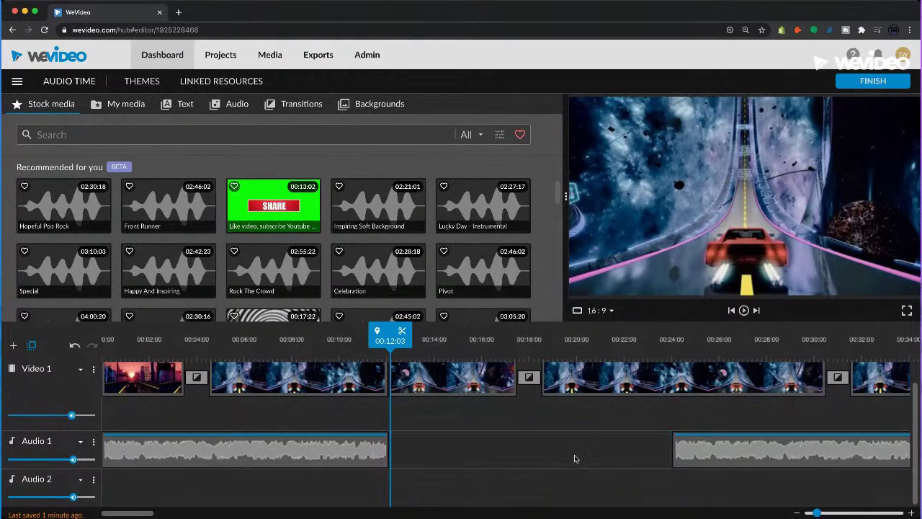
# Move the second music clip to Audio 2, starting at 00:11:15 so it overlaps the end of the first clip
pyautogui.moveTo(710, 455); pyautogui.dragTo(410, 487)
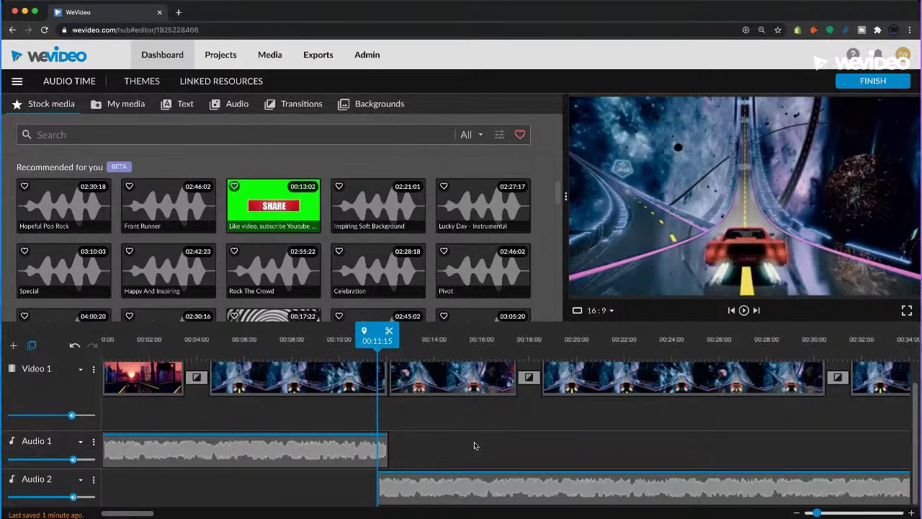
pyautogui.moveTo(817, 512); pyautogui.dragTo(823, 512)
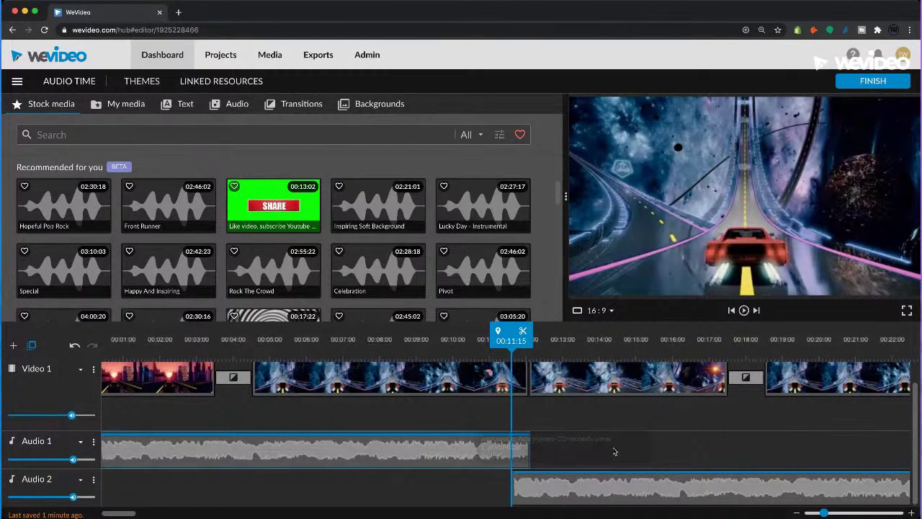
pyautogui.click(486, 453)
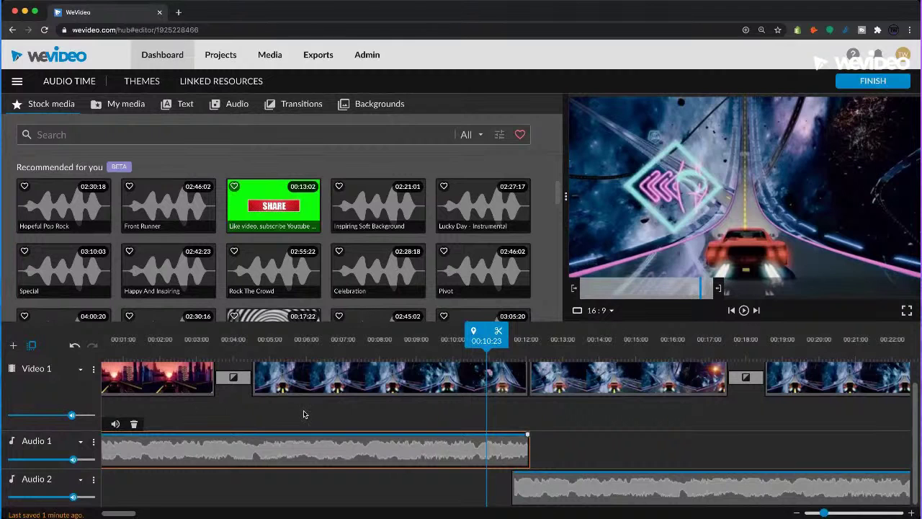
# Examine the volume and fade settings of the Video 1 clip at 01:53:04, then close them
pyautogui.moveTo(823, 512); pyautogui.dragTo(726, 478)
pyautogui.moveTo(391, 337); pyautogui.dragTo(414, 337)
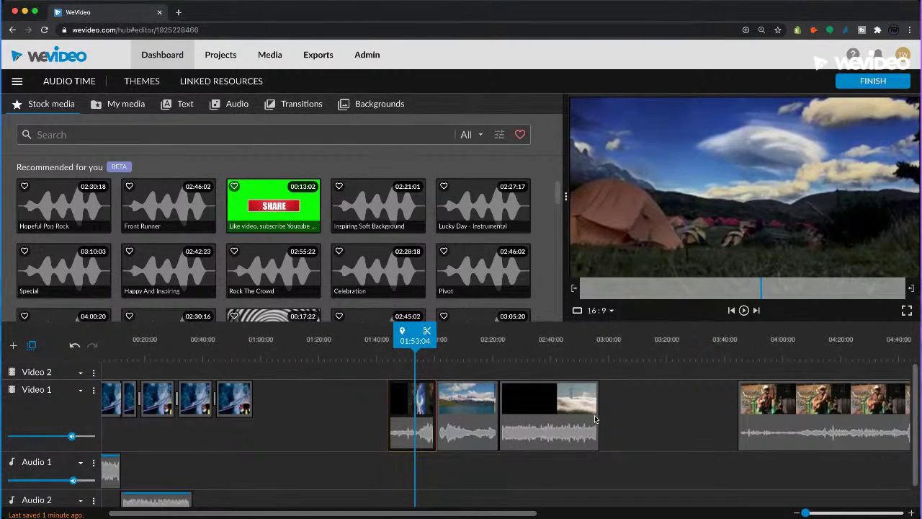
pyautogui.moveTo(805, 512); pyautogui.dragTo(813, 512)
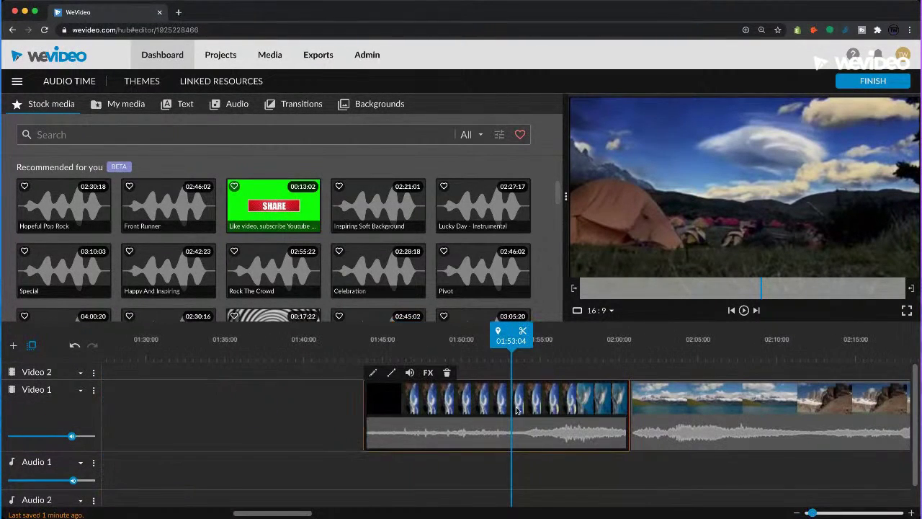
pyautogui.click(409, 373)
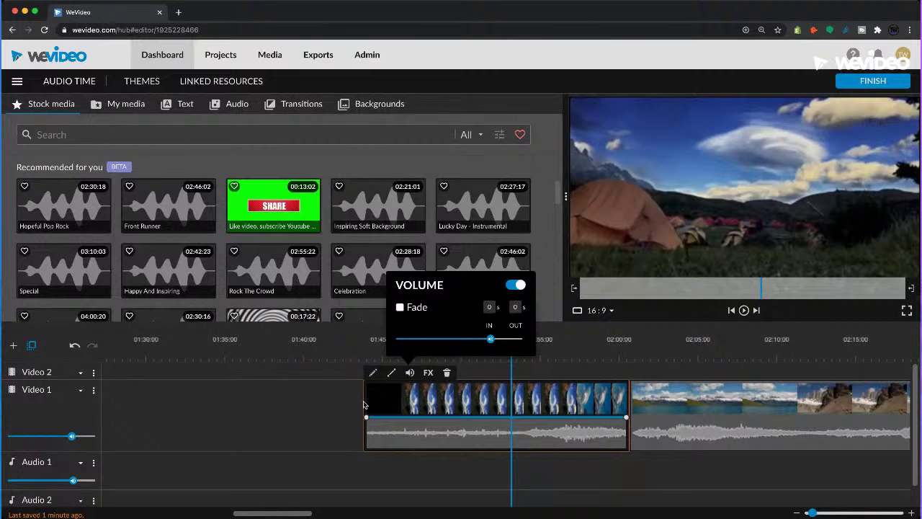
pyautogui.click(322, 391)
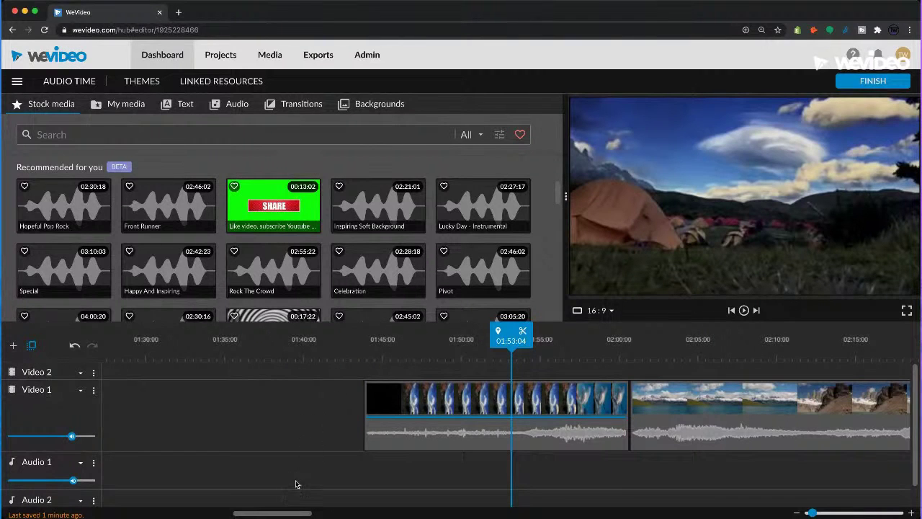
# Fade out the Audio 1 music clip by adding a 100% volume keyframe just before its end and lowering the end keyframe to the minimum
pyautogui.moveTo(285, 512); pyautogui.dragTo(159, 504)
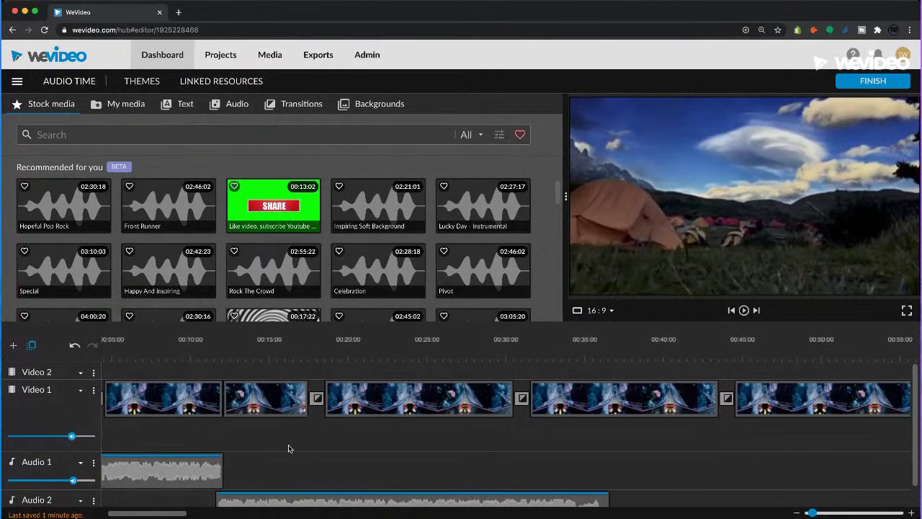
pyautogui.scroll(-1, 288, 448)
pyautogui.click(205, 439)
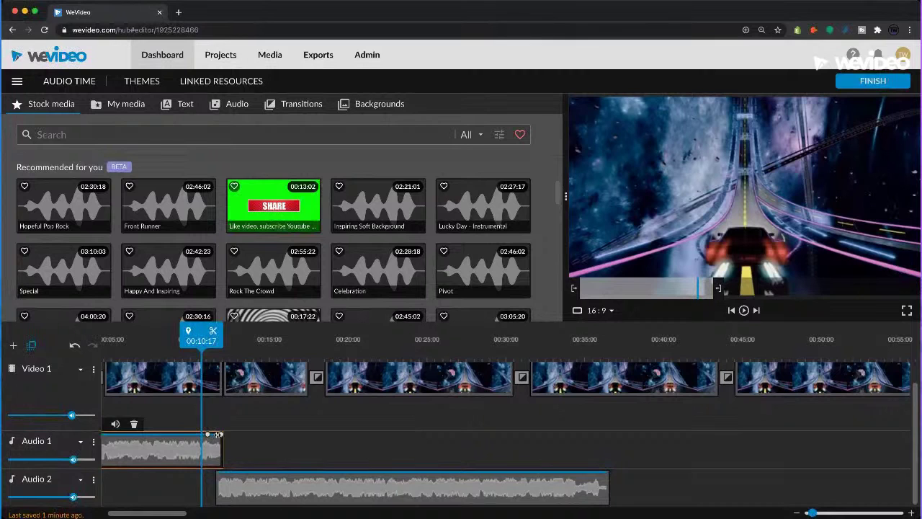
pyautogui.click(207, 437)
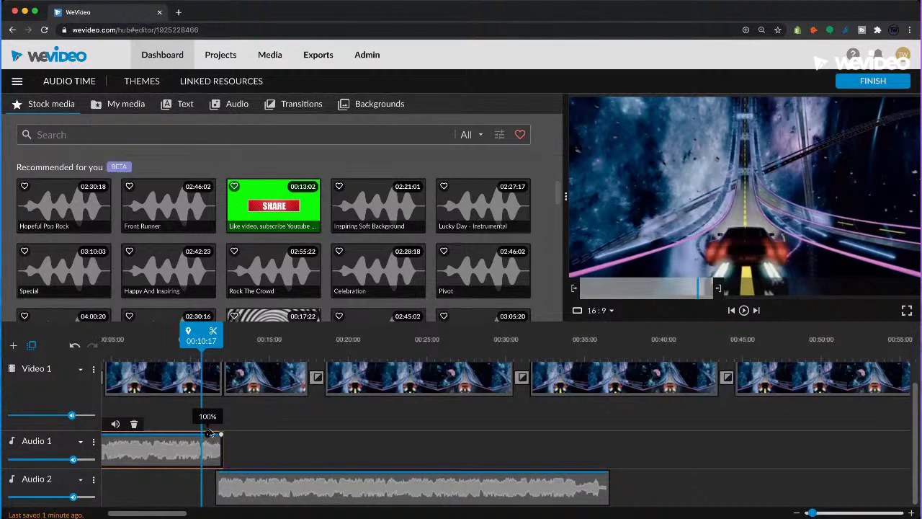
pyautogui.moveTo(220, 435); pyautogui.dragTo(221, 468)
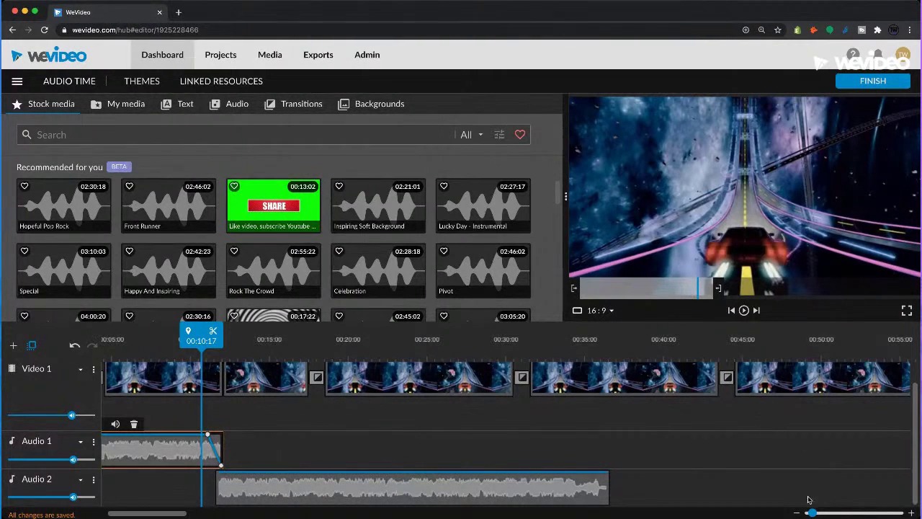
# Shorten the Audio 1 clip's fade-out by moving its 100% volume keyframe slightly later, to about 00:11:08
pyautogui.moveTo(811, 512); pyautogui.dragTo(826, 512)
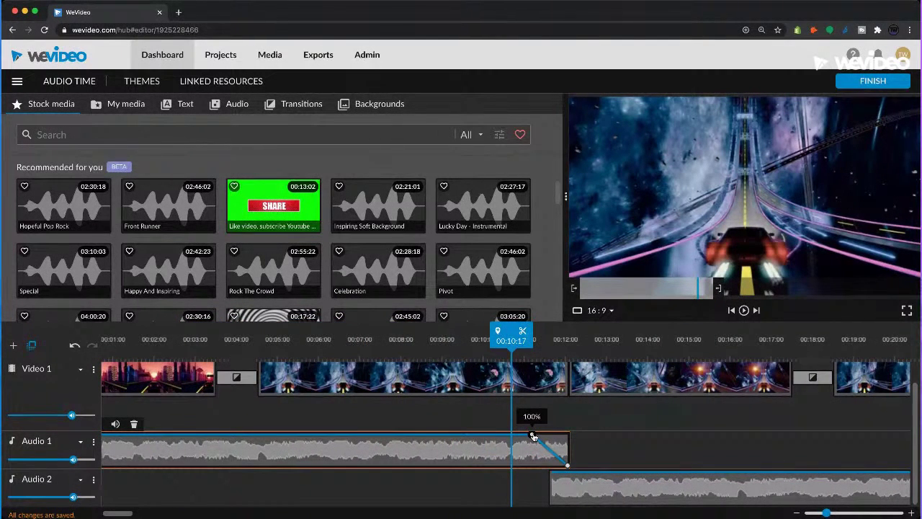
pyautogui.moveTo(567, 464)
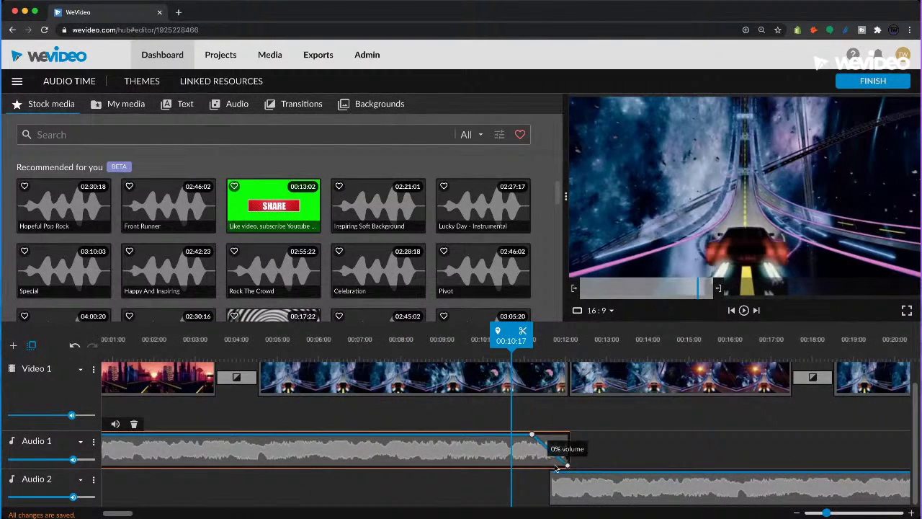
pyautogui.moveTo(533, 437)
pyautogui.moveTo(533, 437)
pyautogui.mouseDown()
pyautogui.moveTo(481, 435)
pyautogui.moveTo(540, 435)
pyautogui.moveTo(464, 435)
pyautogui.moveTo(561, 436)
pyautogui.moveTo(537, 435)
pyautogui.mouseUp()
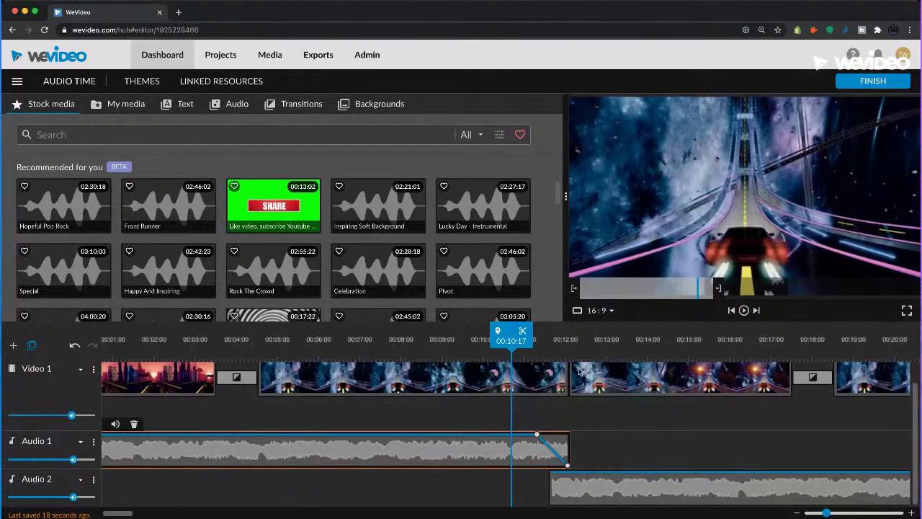
# Start the Audio 2 clip at 00:11:09 and fade it in with volume keyframes, from the minimum to full volume just after 00:12:00
pyautogui.moveTo(589, 476); pyautogui.dragTo(589, 482)
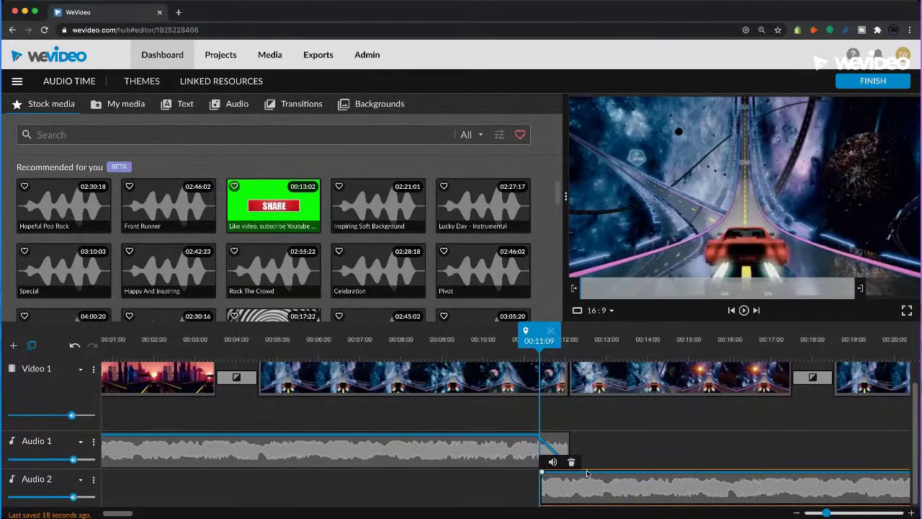
pyautogui.click(587, 473)
pyautogui.moveTo(543, 476); pyautogui.dragTo(541, 502)
pyautogui.moveTo(586, 472); pyautogui.dragTo(571, 473)
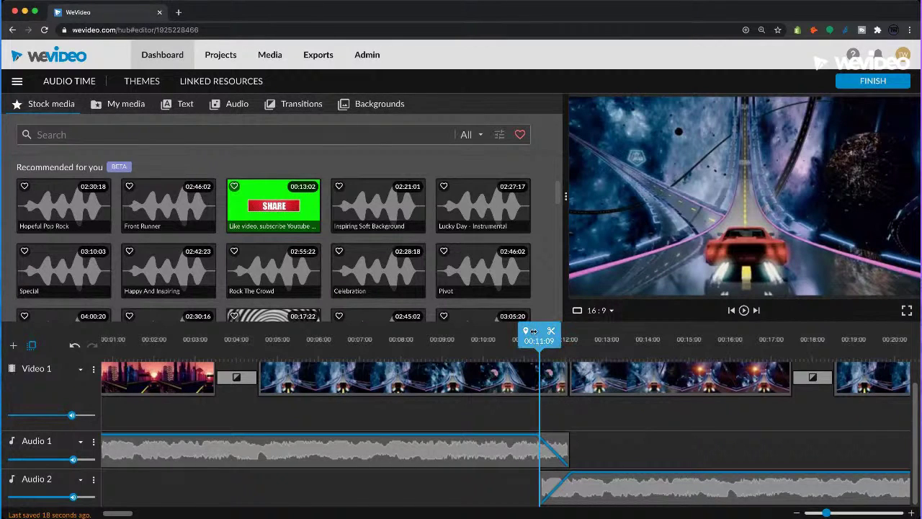
# Play the crossfade between the two music clips from 00:10:00 and stop once it has passed
pyautogui.moveTo(535, 331); pyautogui.dragTo(479, 333)
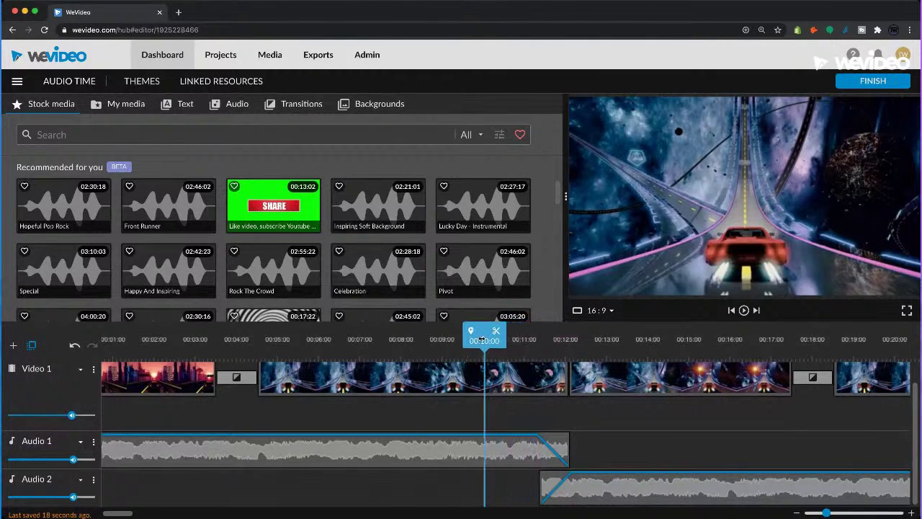
pyautogui.press('space')
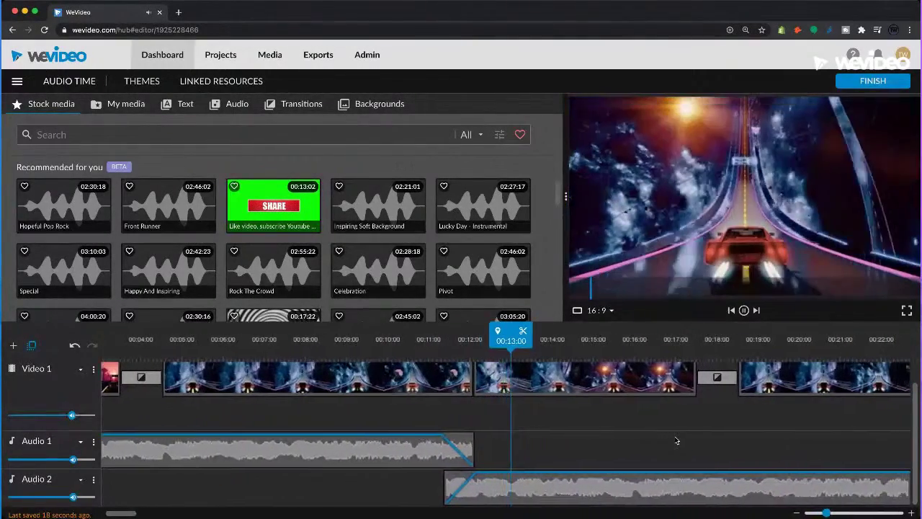
pyautogui.press('space')
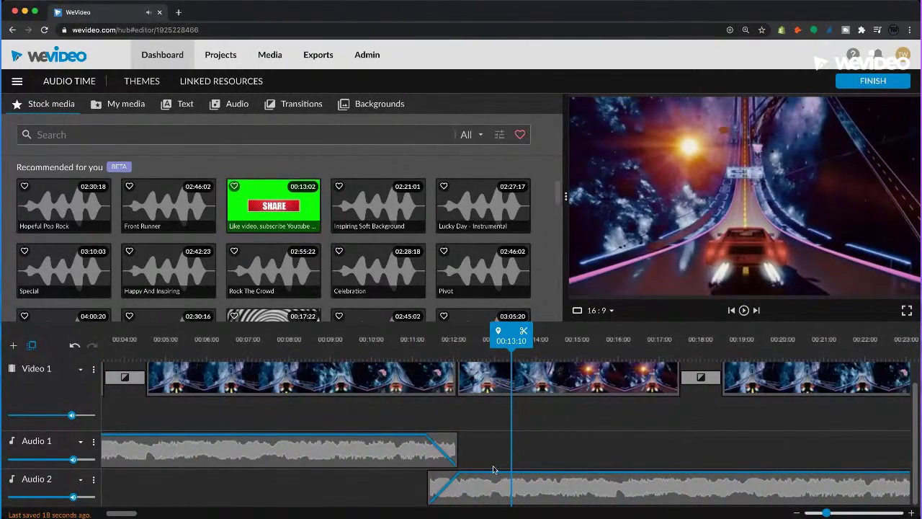
# Shift the Audio 2 clip to start at 00:11:13 and the Audio 1 clip to end at 00:12:08
pyautogui.click(477, 496)
pyautogui.moveTo(477, 495); pyautogui.dragTo(484, 494)
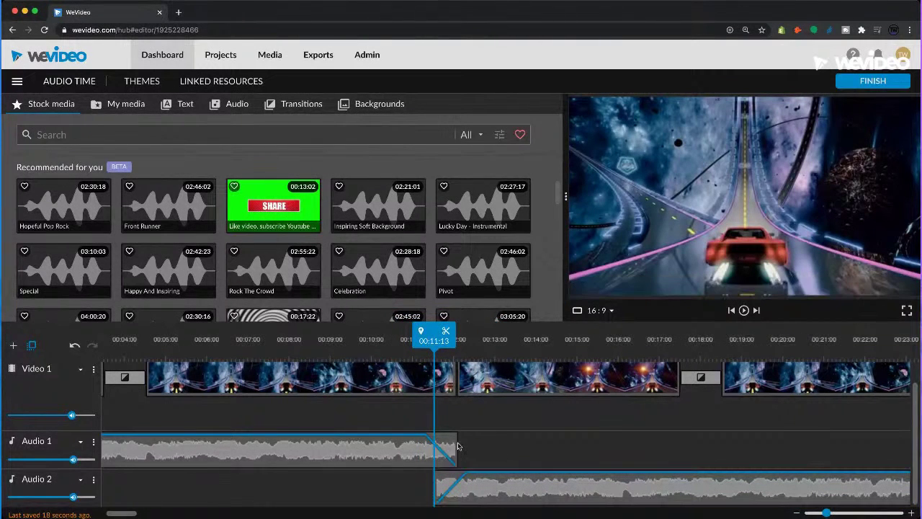
pyautogui.click(450, 443)
pyautogui.moveTo(453, 440); pyautogui.dragTo(465, 440)
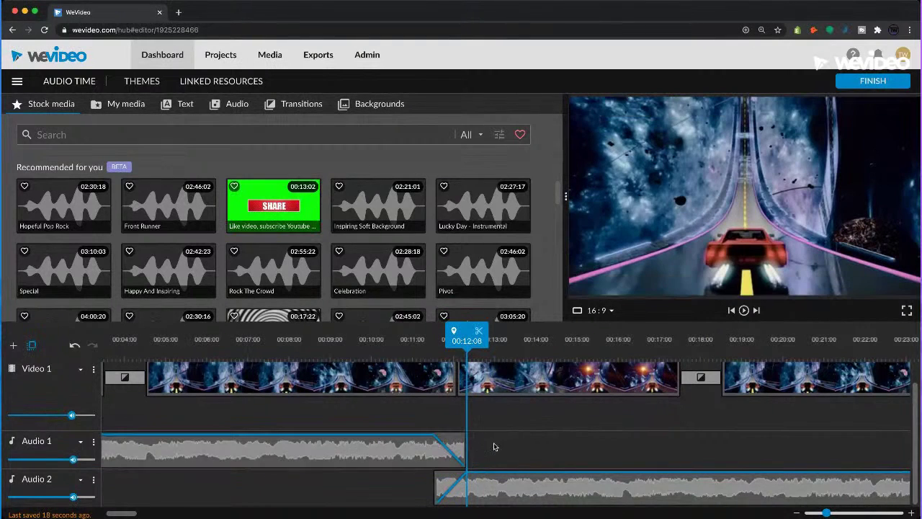
# Play back the adjusted crossfade from 00:11:04 to check the transition
pyautogui.click(415, 339)
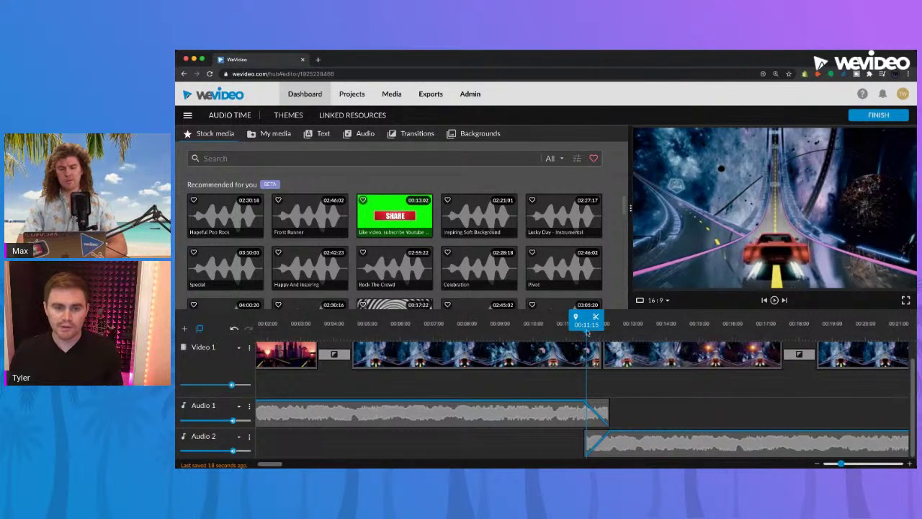
pyautogui.moveTo(586, 321); pyautogui.dragTo(570, 323)
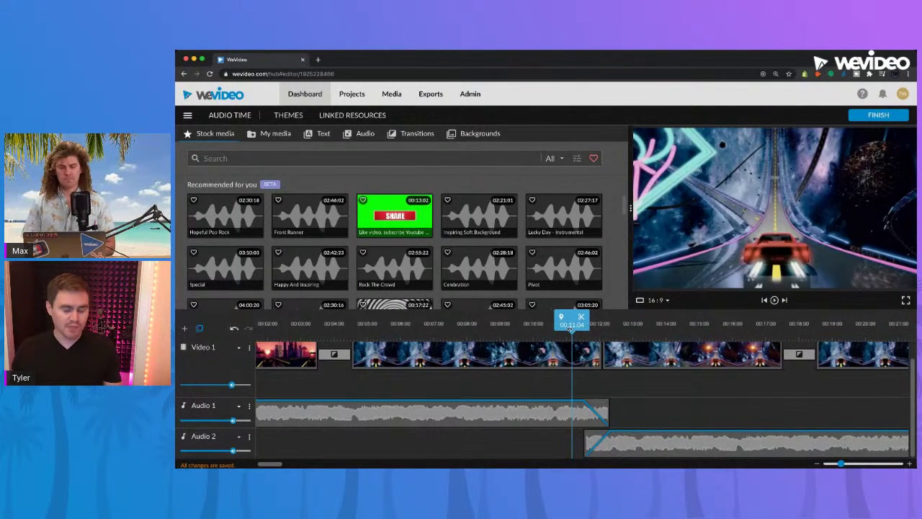
pyautogui.press('space')
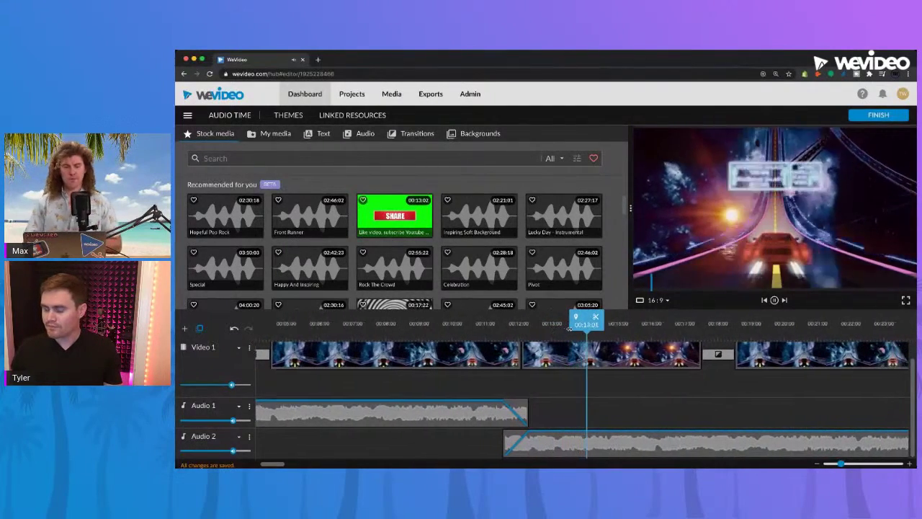
pyautogui.press('space')
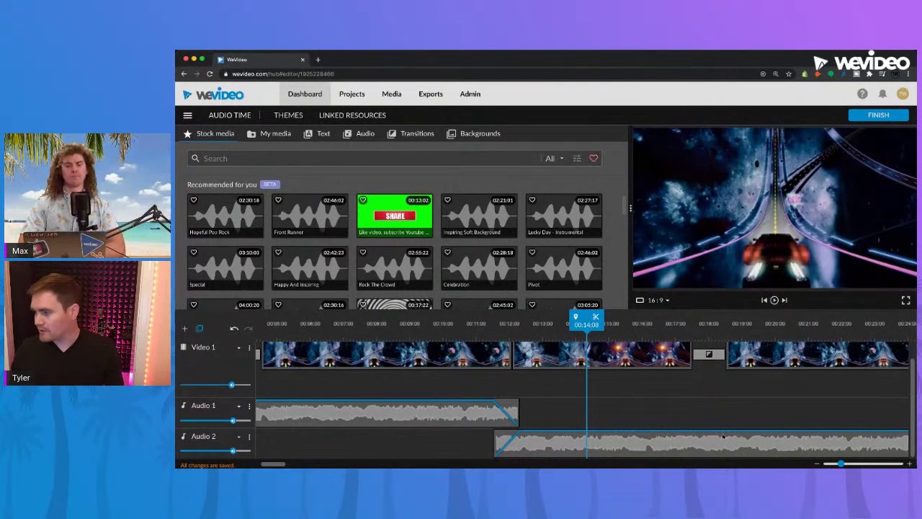
# Extend the end of the Audio 2 music clip to about 00:41:00 and return the playhead to 00:00:00
pyautogui.moveTo(840, 462); pyautogui.dragTo(825, 462)
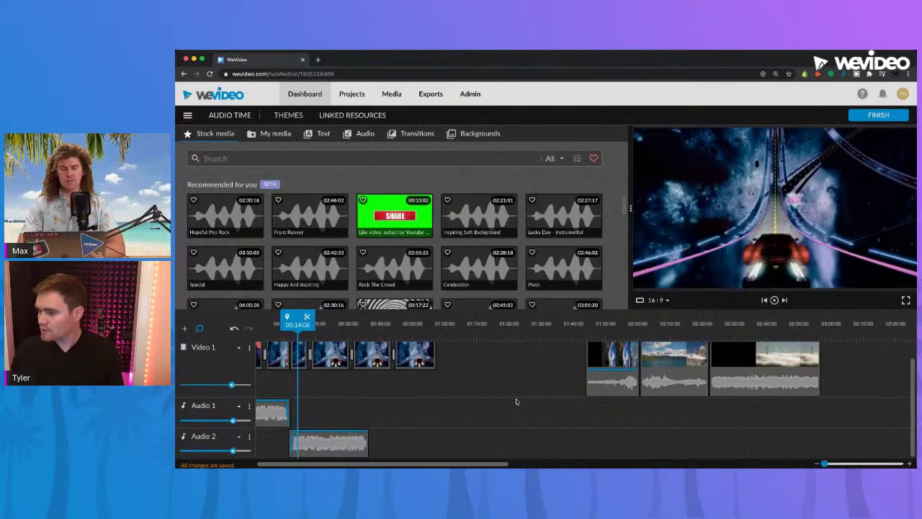
pyautogui.moveTo(368, 443); pyautogui.dragTo(383, 443)
pyautogui.click(346, 420)
pyautogui.moveTo(329, 323); pyautogui.dragTo(249, 324)
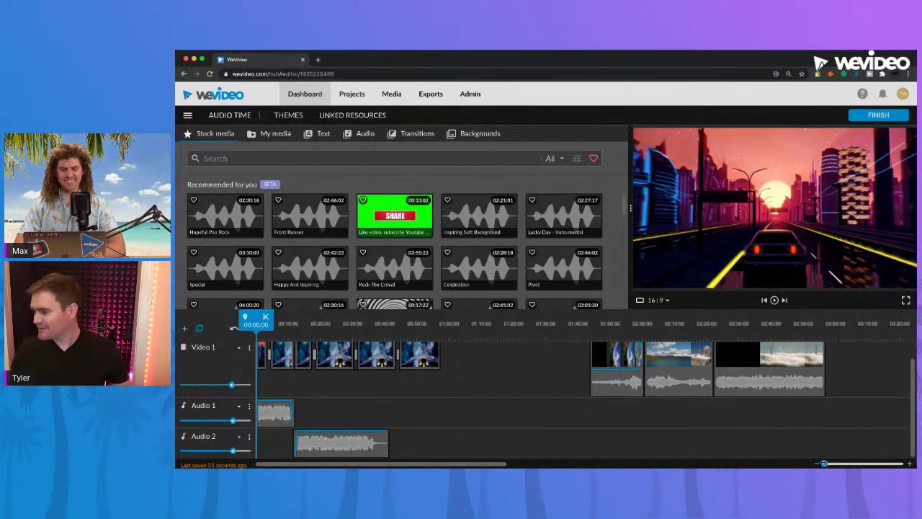
# Look further along the timeline for the live guitar performance clip on Video 1 and select it at 03:55:20
pyautogui.moveTo(825, 463); pyautogui.dragTo(830, 463)
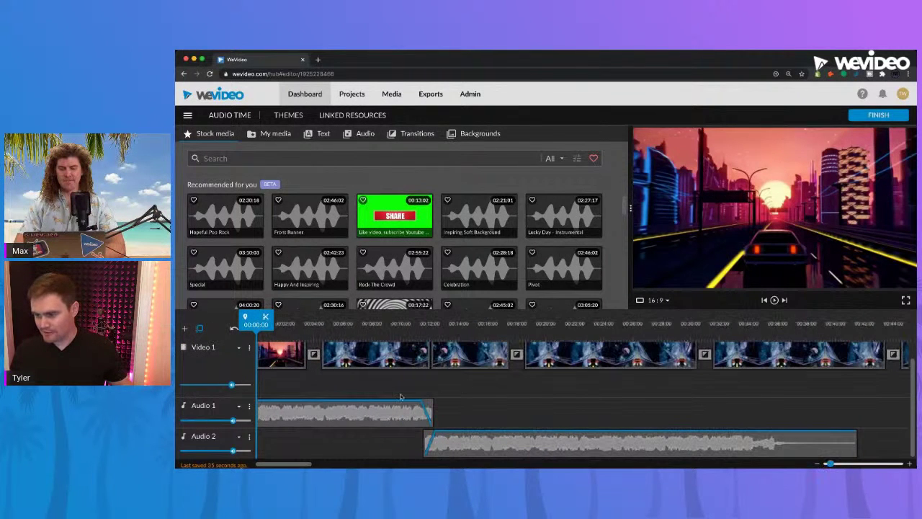
pyautogui.click(377, 404)
pyautogui.moveTo(305, 465); pyautogui.dragTo(428, 465)
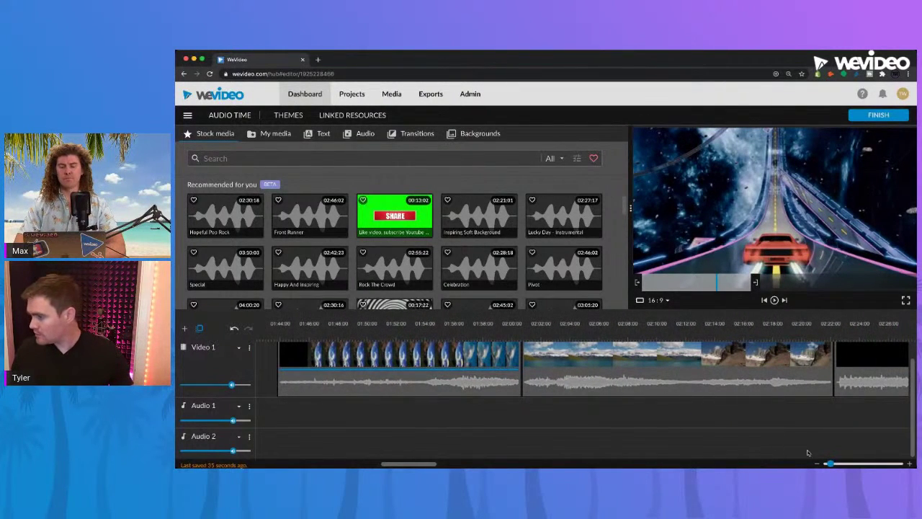
pyautogui.moveTo(830, 463); pyautogui.dragTo(828, 463)
pyautogui.moveTo(481, 465); pyautogui.dragTo(467, 466)
pyautogui.moveTo(830, 463); pyautogui.dragTo(823, 463)
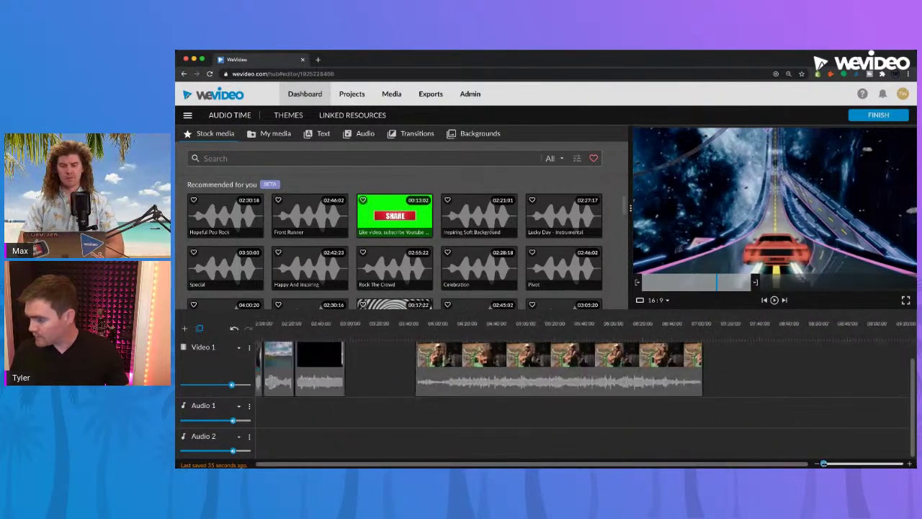
pyautogui.press('super+minus')
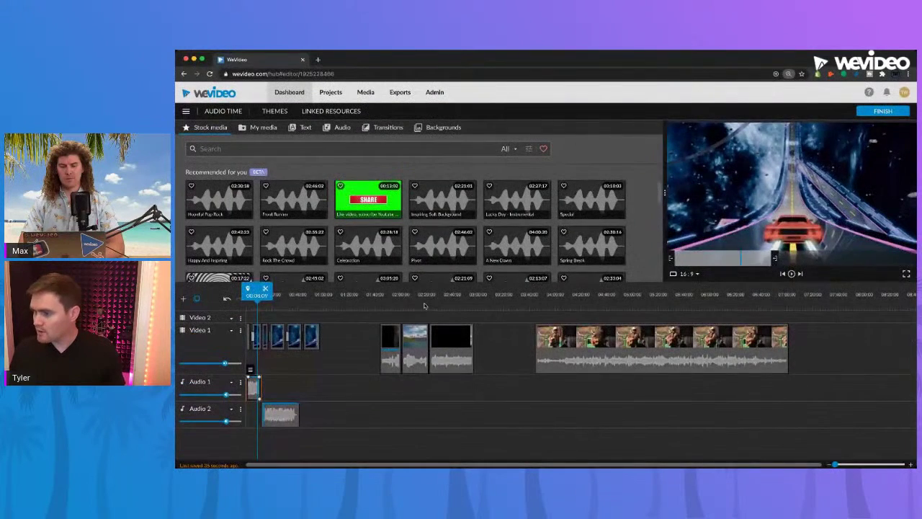
pyautogui.click(422, 304)
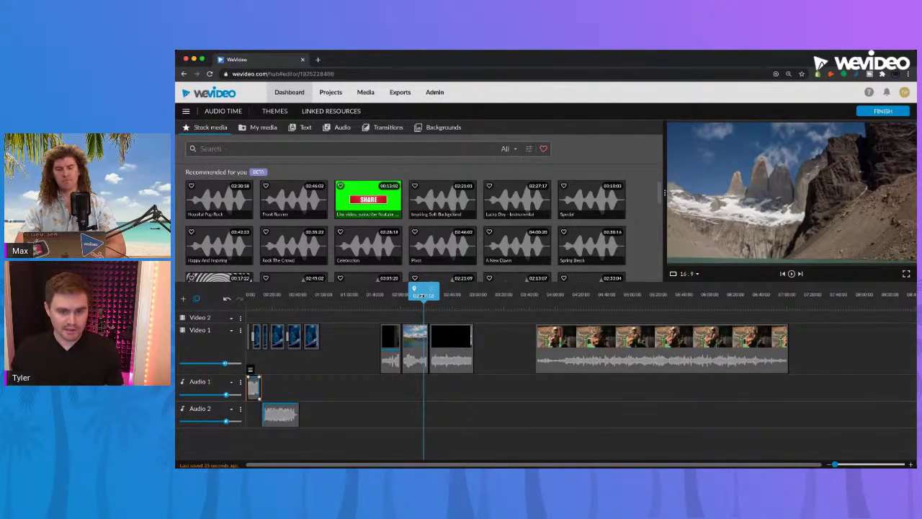
pyautogui.moveTo(834, 464); pyautogui.dragTo(838, 464)
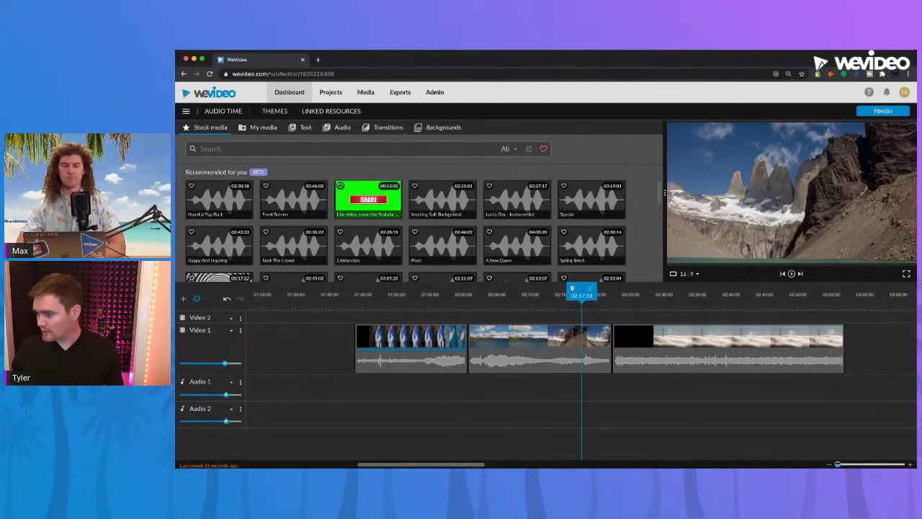
pyautogui.moveTo(435, 465); pyautogui.dragTo(585, 466)
pyautogui.click(368, 306)
pyautogui.click(441, 345)
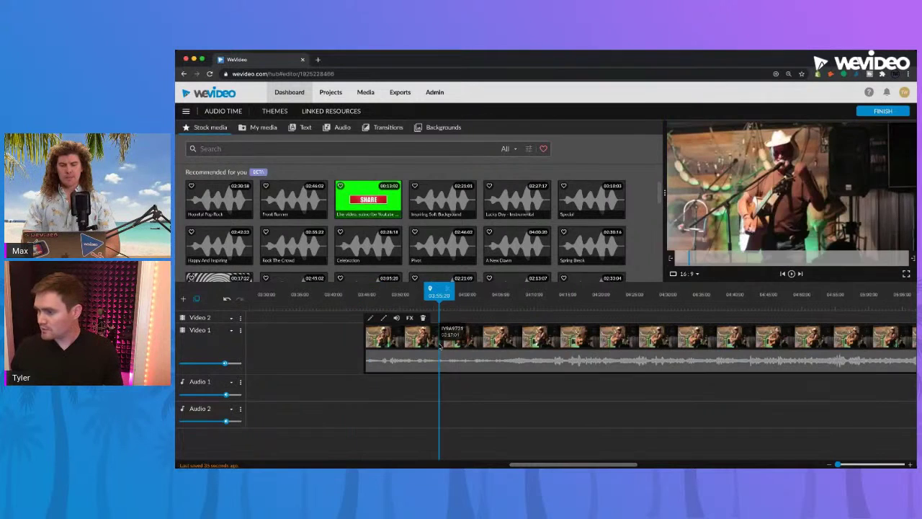
# Play the opening seconds of the guitar performance clip on Video 1 and stop
pyautogui.moveTo(396, 322)
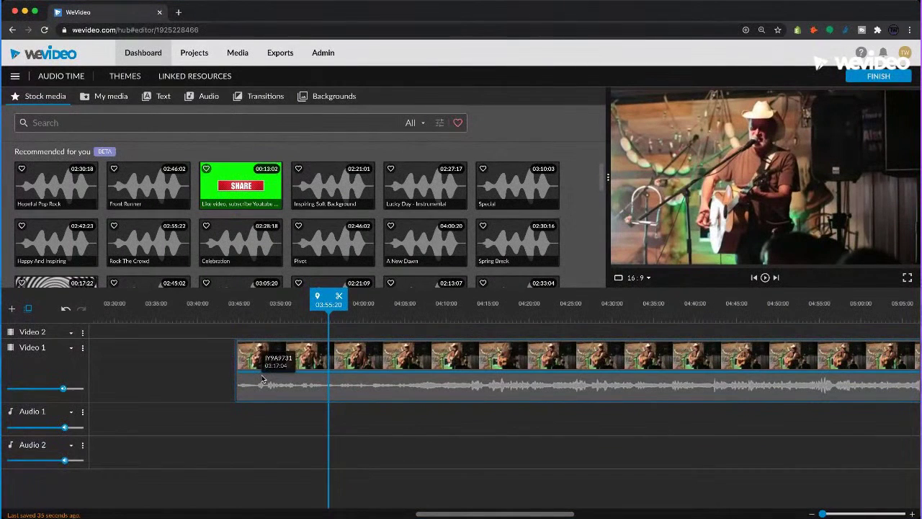
pyautogui.click(242, 305)
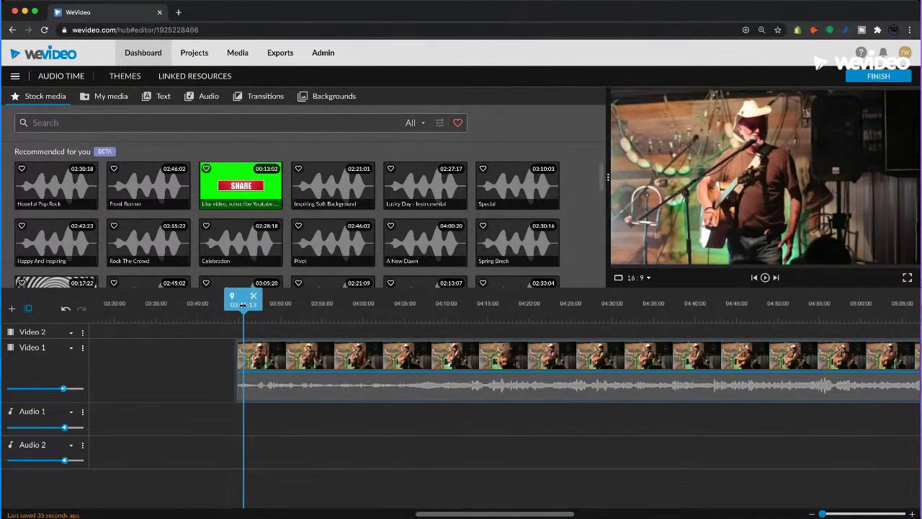
pyautogui.press('space')
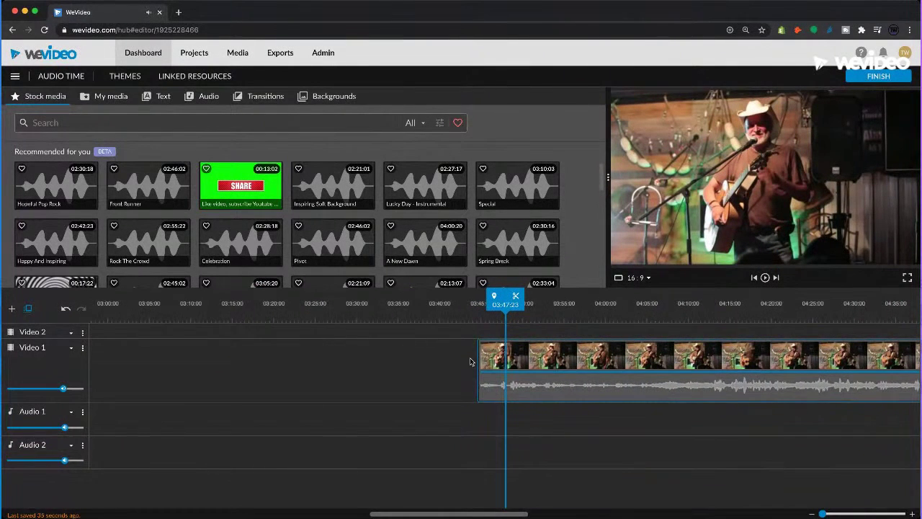
pyautogui.moveTo(529, 360)
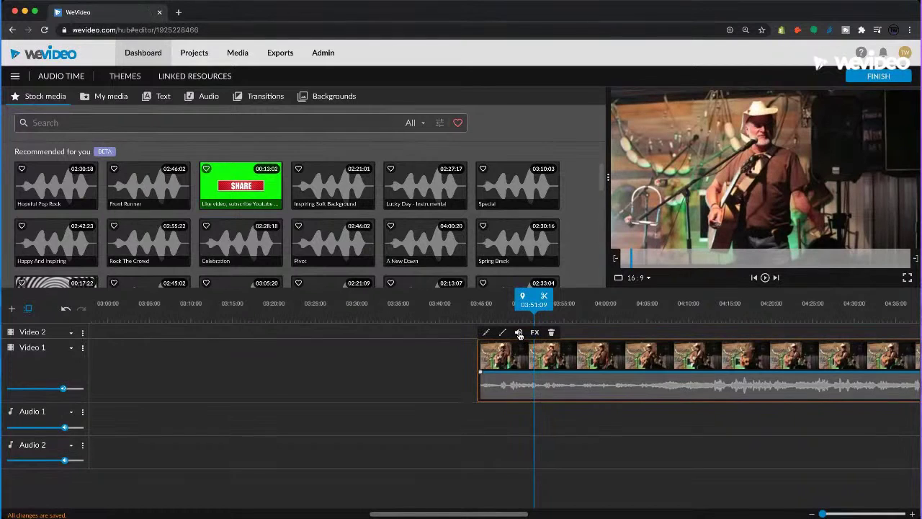
# Toggle the performance clip's volume off and on in its volume settings, close them, and undo the last edit at 03:53:17
pyautogui.click(518, 332)
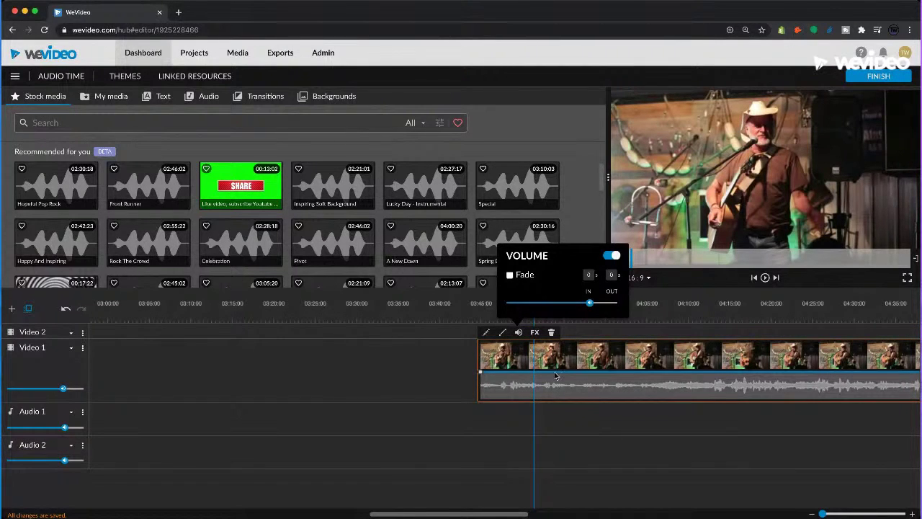
pyautogui.moveTo(590, 300)
pyautogui.click(610, 256)
pyautogui.click(610, 257)
pyautogui.click(611, 256)
pyautogui.click(611, 256)
pyautogui.click(611, 256)
pyautogui.click(611, 256)
pyautogui.click(595, 274)
pyautogui.click(600, 282)
pyautogui.click(451, 355)
pyautogui.click(554, 372)
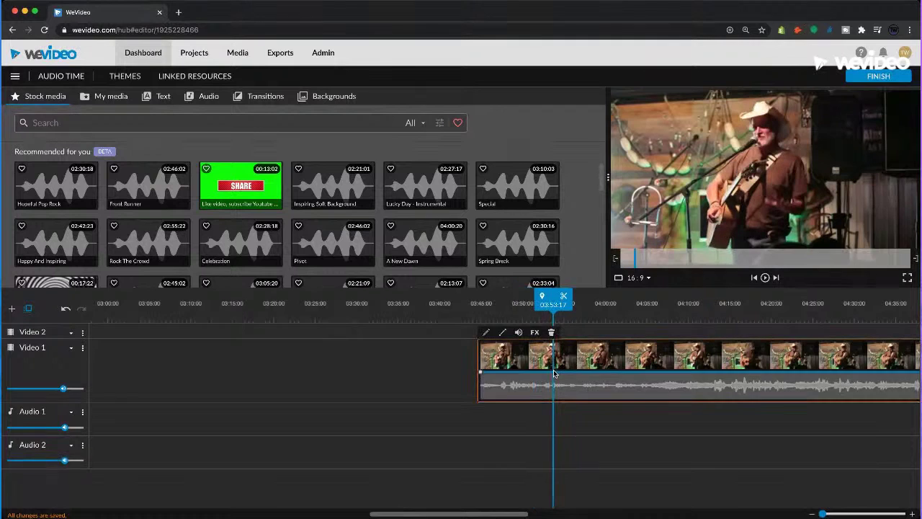
pyautogui.press('super+z')
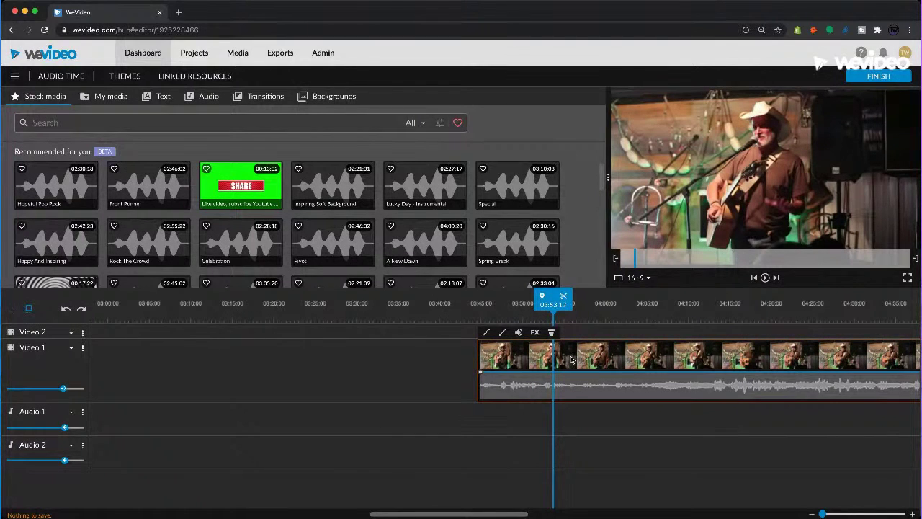
# Listen to the performance clip from near its start, then again from around 03:57:14, to check its sound
pyautogui.moveTo(486, 515); pyautogui.dragTo(533, 516)
pyautogui.click(364, 317)
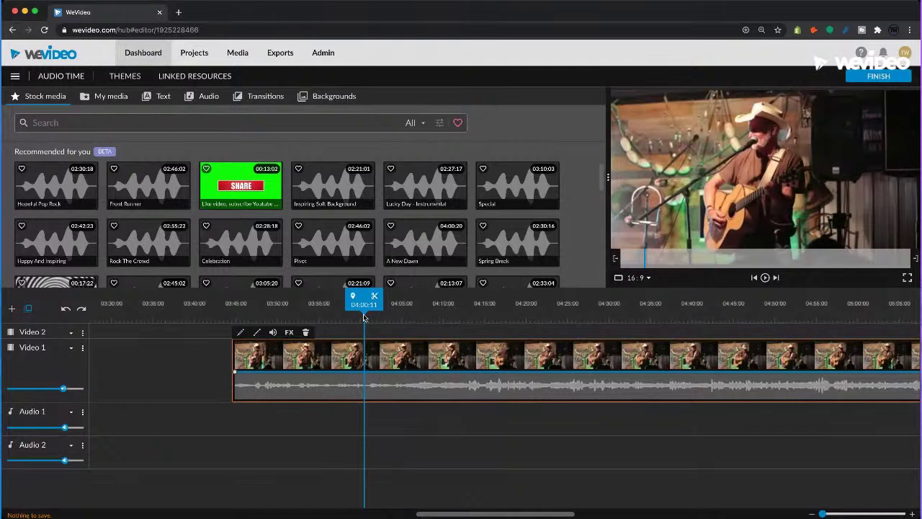
pyautogui.click(267, 308)
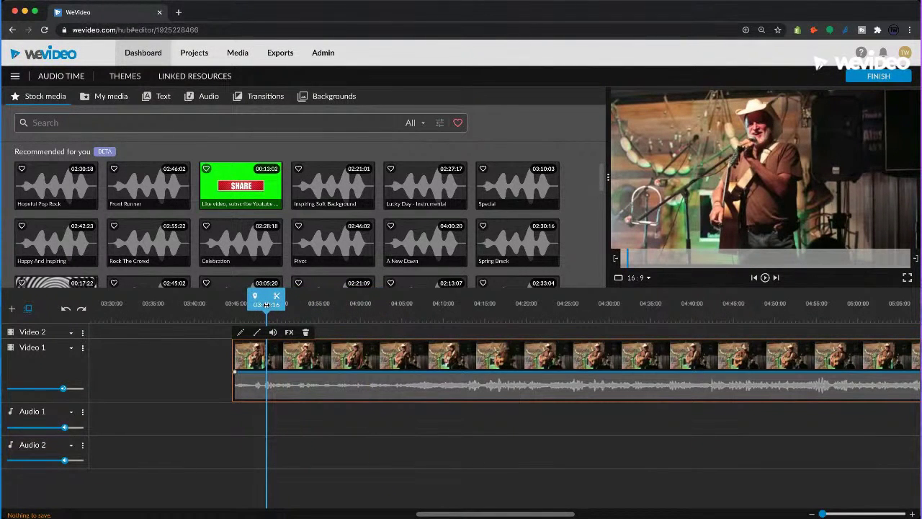
pyautogui.press('space')
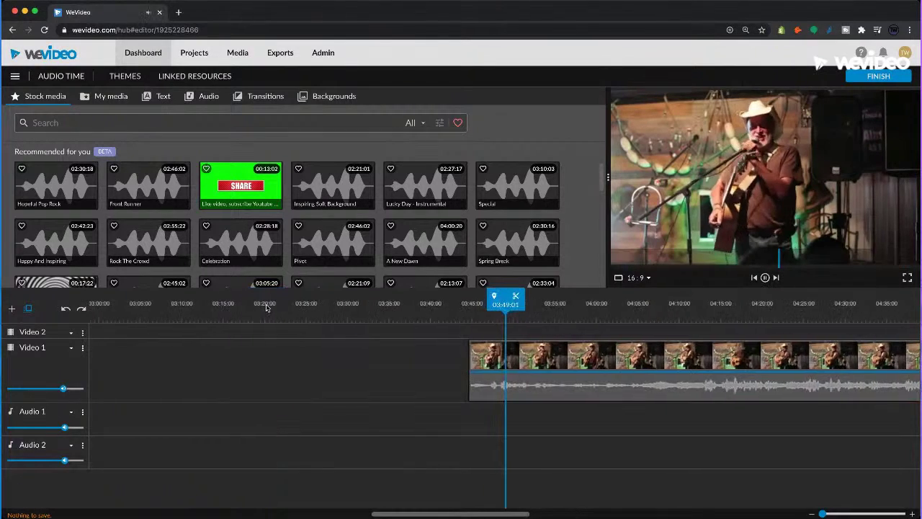
pyautogui.click(625, 396)
pyautogui.click(539, 317)
pyautogui.press('space')
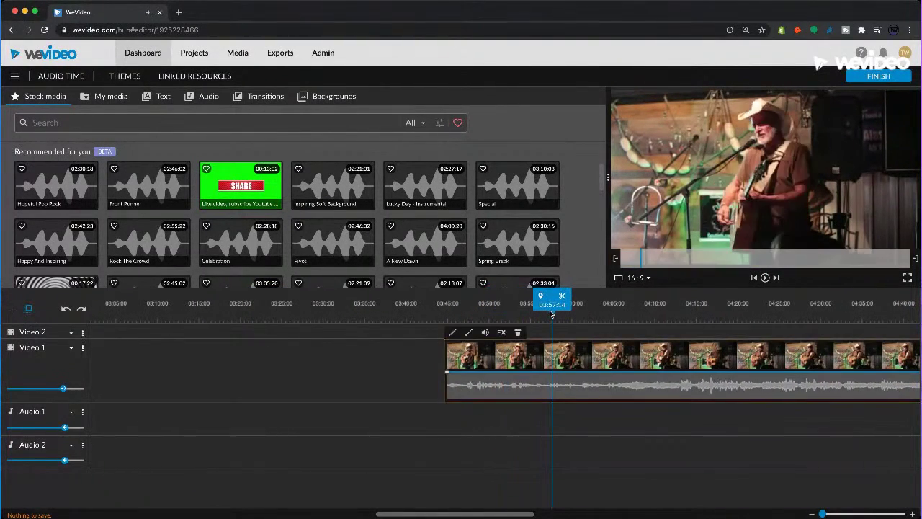
pyautogui.click(541, 371)
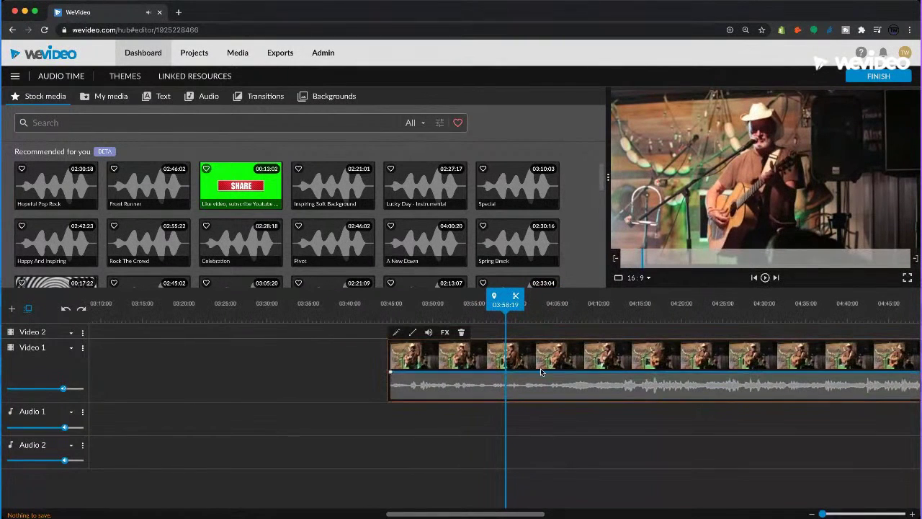
# Add four trial volume keyframes to the opening of the performance clip on Video 1, and remove them all
pyautogui.click(556, 372)
pyautogui.click(580, 372)
pyautogui.click(407, 372)
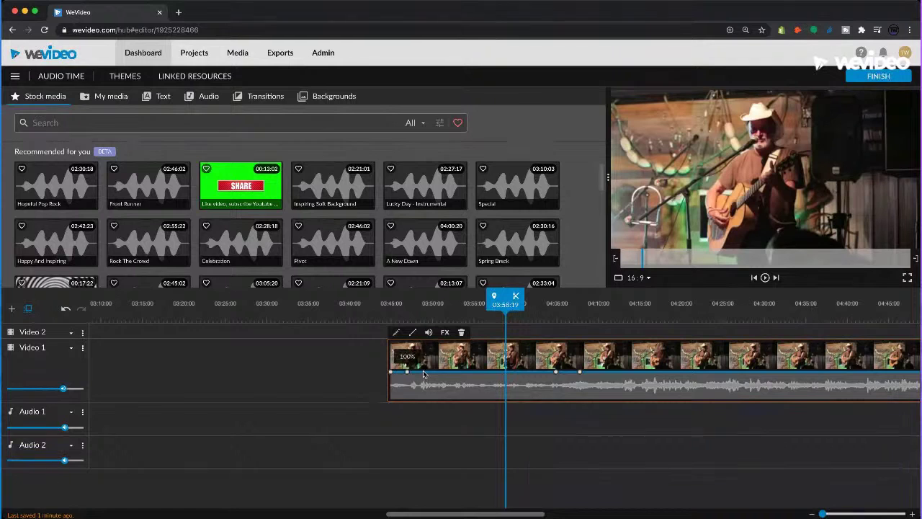
pyautogui.click(422, 372)
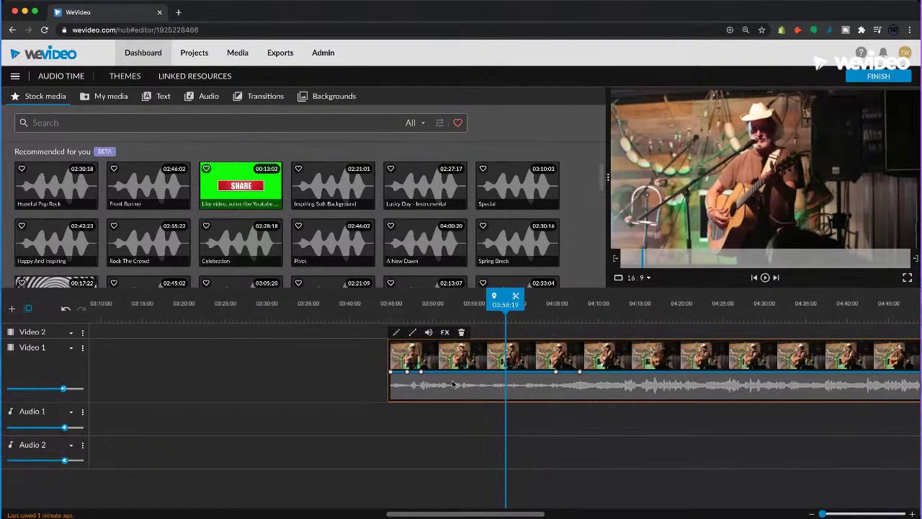
pyautogui.moveTo(427, 374)
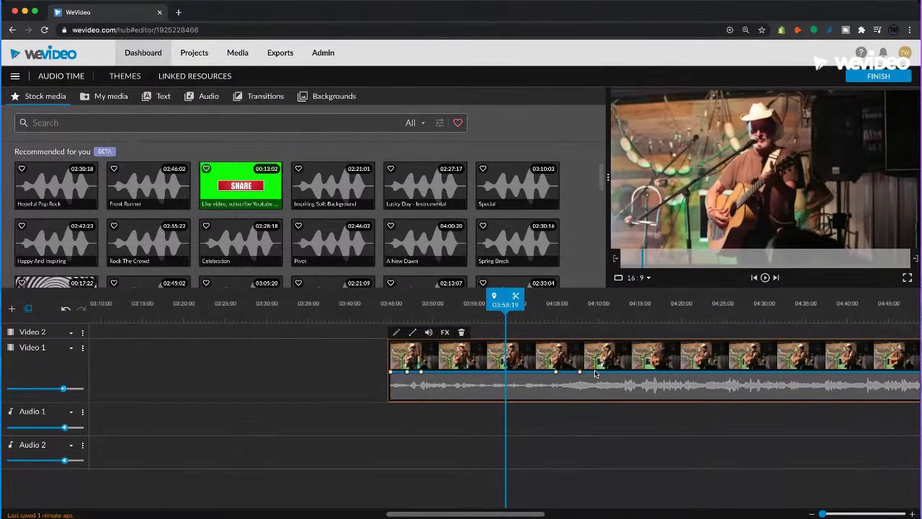
pyautogui.doubleClick(421, 374)
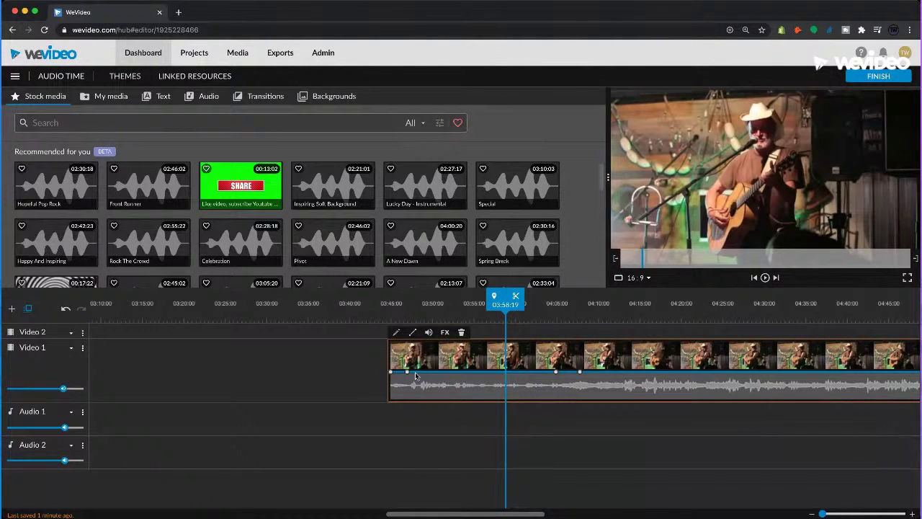
pyautogui.doubleClick(408, 373)
pyautogui.doubleClick(557, 373)
pyautogui.doubleClick(580, 373)
# Use volume keyframes to lower the performance clip to 0% from about 03:49 to 04:12, returning to 100% around 04:14
pyautogui.click(422, 373)
pyautogui.moveTo(496, 374)
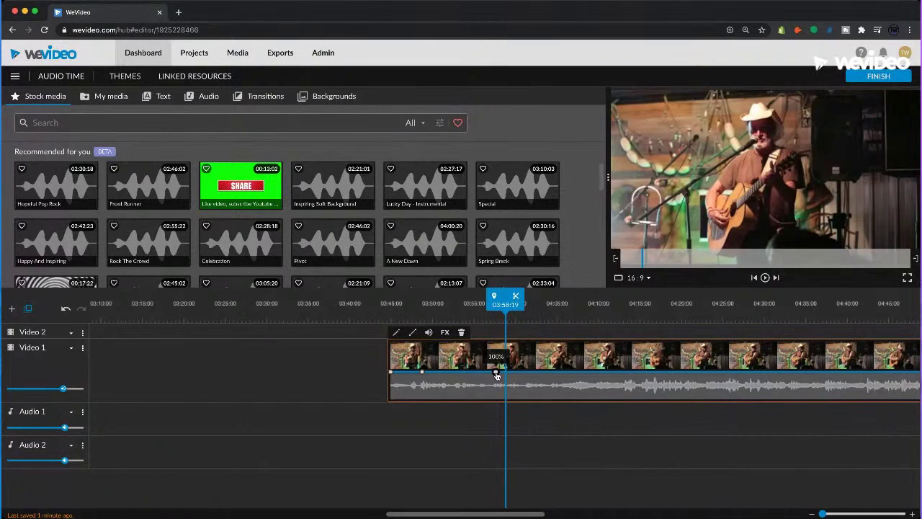
pyautogui.click(423, 372)
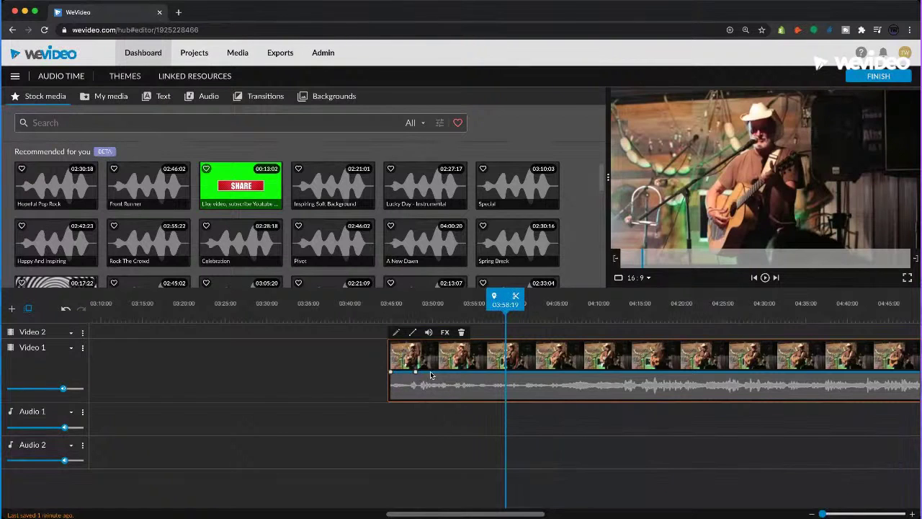
pyautogui.click(554, 372)
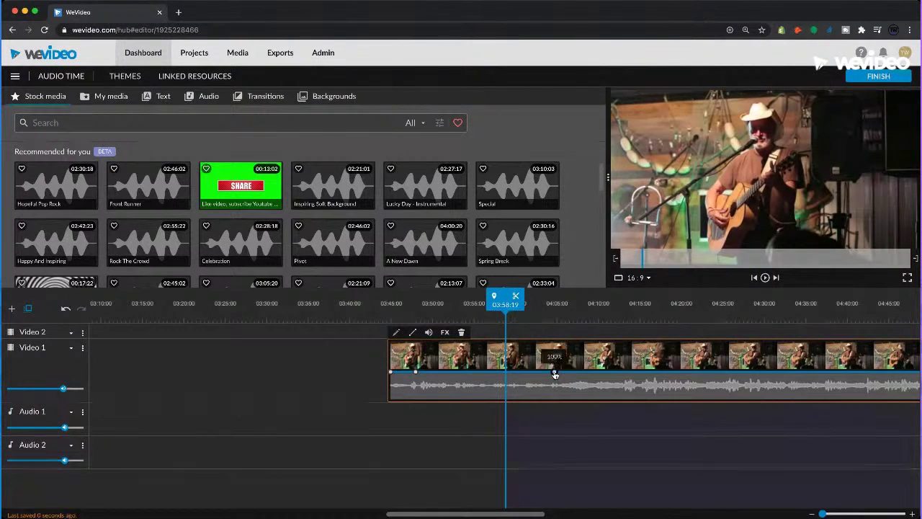
pyautogui.moveTo(555, 372); pyautogui.dragTo(613, 413)
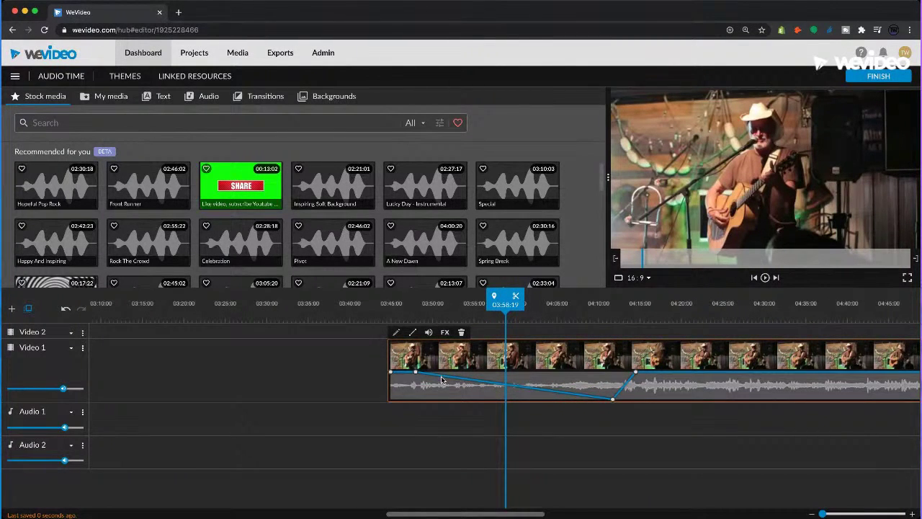
pyautogui.moveTo(441, 376); pyautogui.dragTo(432, 415)
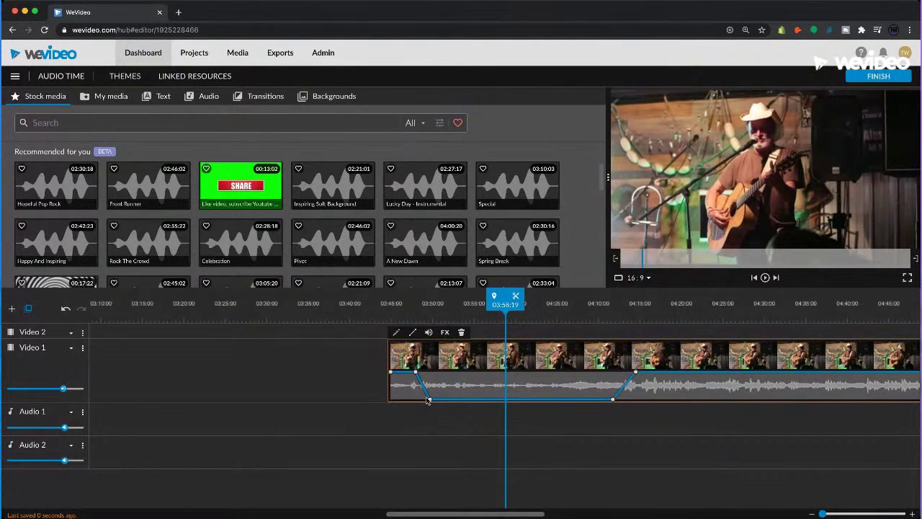
# Shift the dip's keyframes so volume fades down between about 03:46 and 03:48 and rises between about 04:12 and 04:15
pyautogui.moveTo(416, 373); pyautogui.dragTo(410, 371)
pyautogui.moveTo(636, 371); pyautogui.dragTo(644, 367)
pyautogui.moveTo(614, 401); pyautogui.dragTo(621, 401)
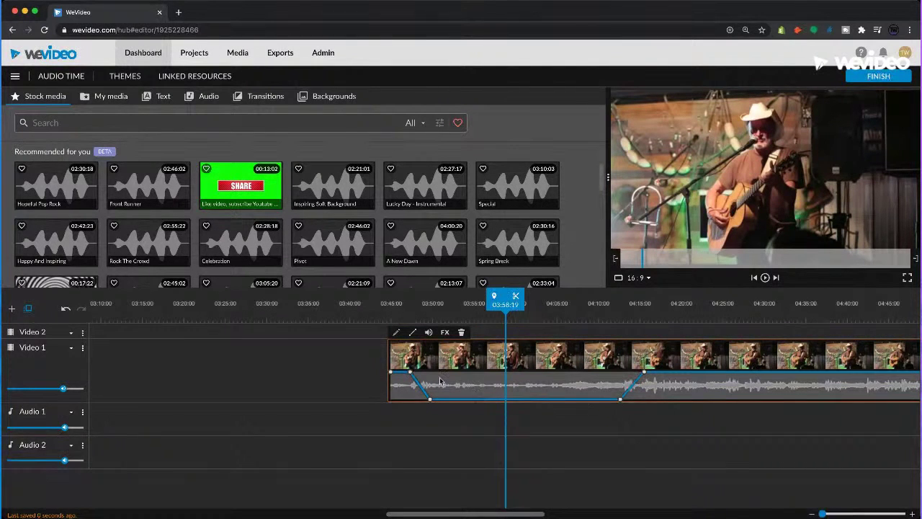
pyautogui.moveTo(408, 374); pyautogui.dragTo(420, 401)
# Play the performance clip from near its start through the muted section to check the volume fade
pyautogui.moveTo(449, 311); pyautogui.dragTo(396, 306)
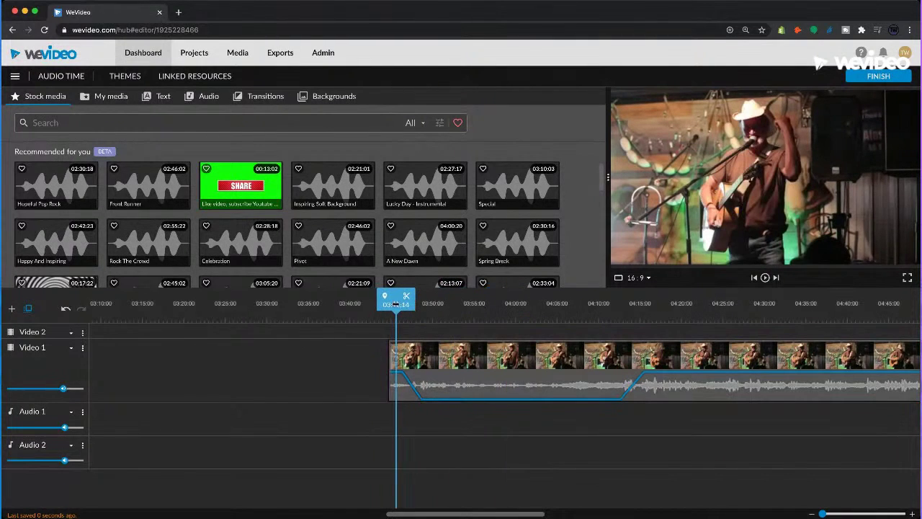
pyautogui.press('space')
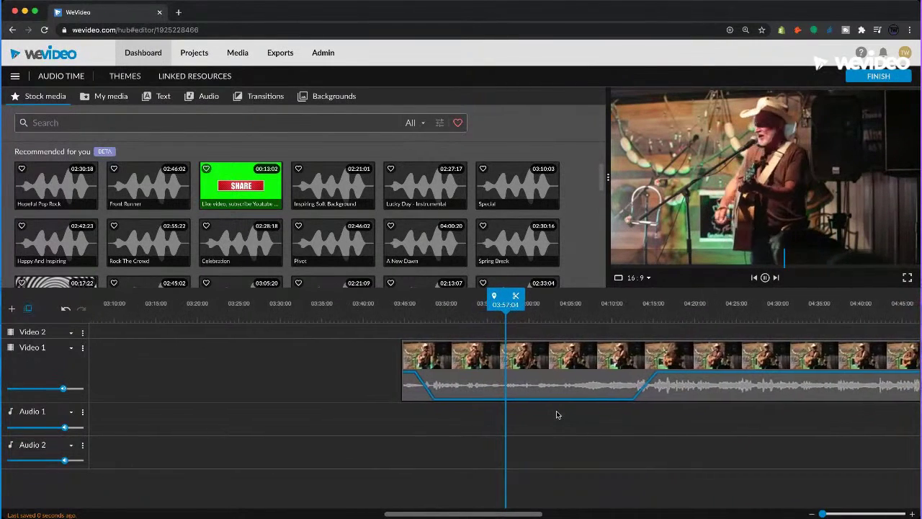
pyautogui.press('space')
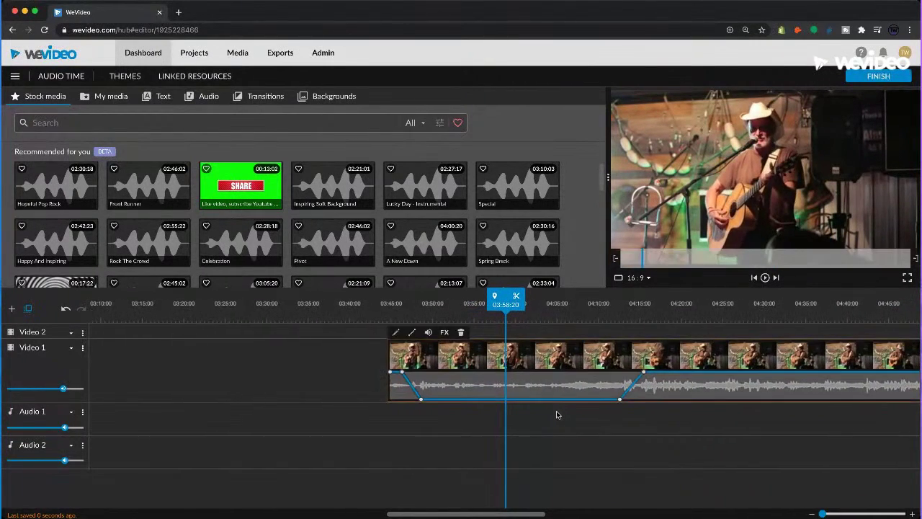
# Record a narration of about 9 seconds starting at 04:09:21 on the timeline and save it
pyautogui.moveTo(586, 323)
pyautogui.mouseDown()
pyautogui.moveTo(617, 323)
pyautogui.moveTo(597, 323)
pyautogui.mouseUp()
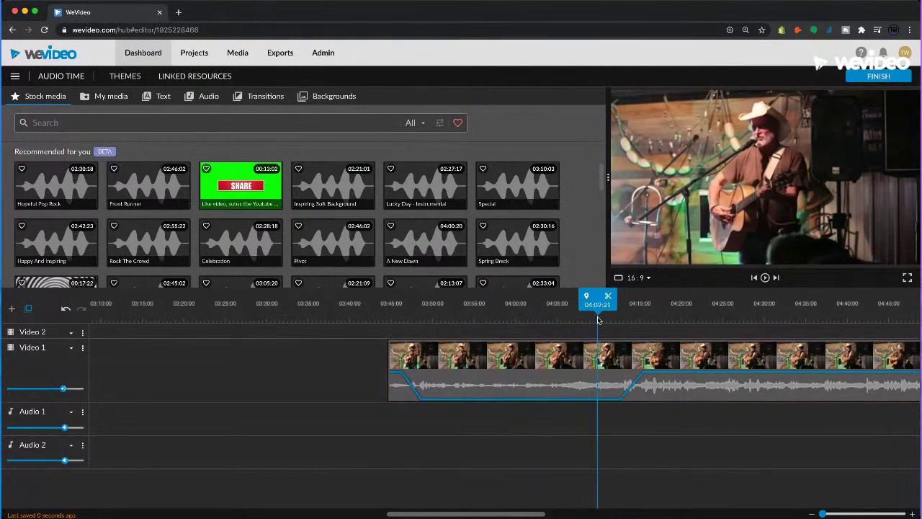
pyautogui.click(437, 401)
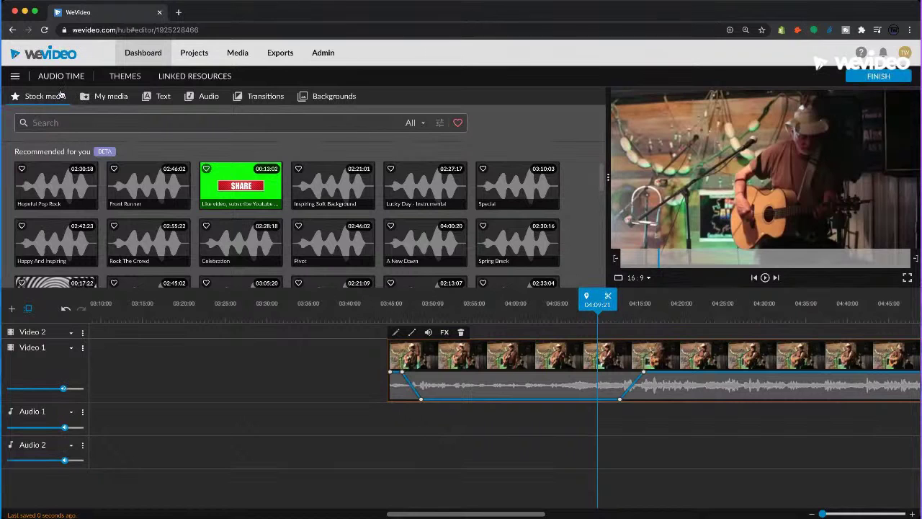
pyautogui.click(102, 98)
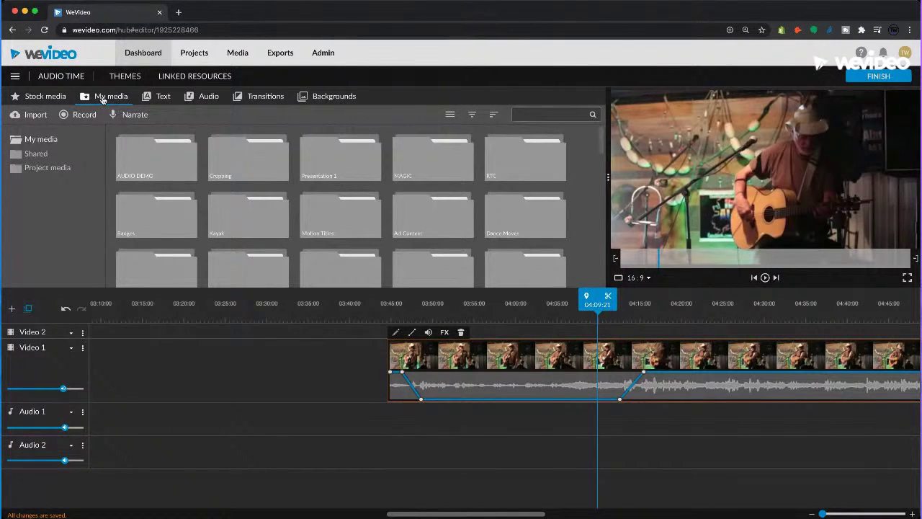
pyautogui.click(134, 119)
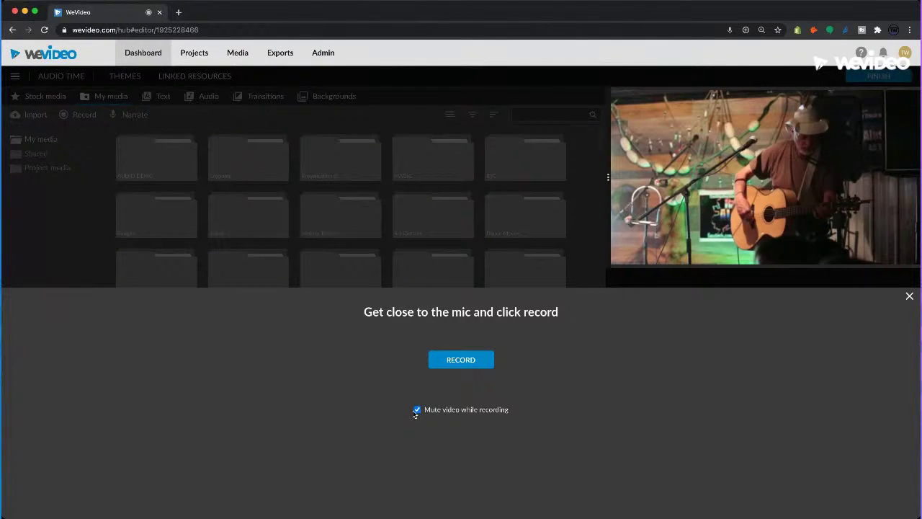
pyautogui.click(458, 366)
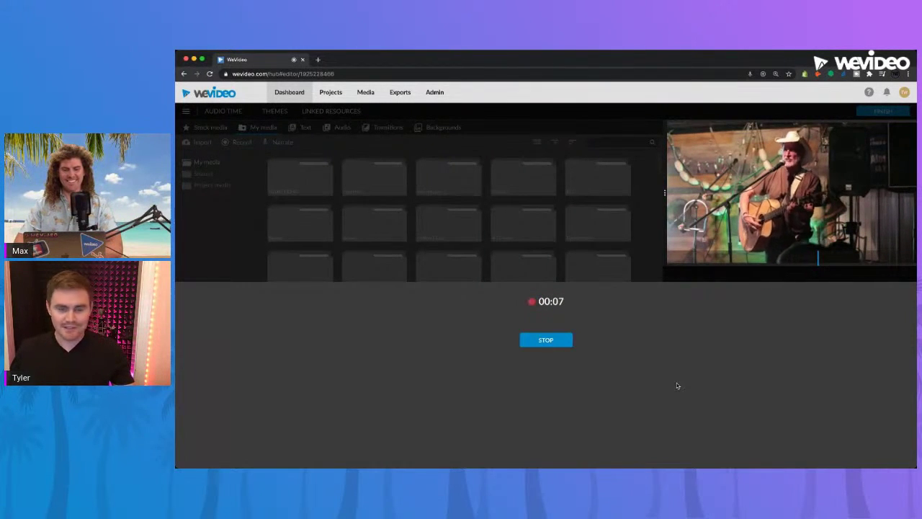
pyautogui.click(560, 345)
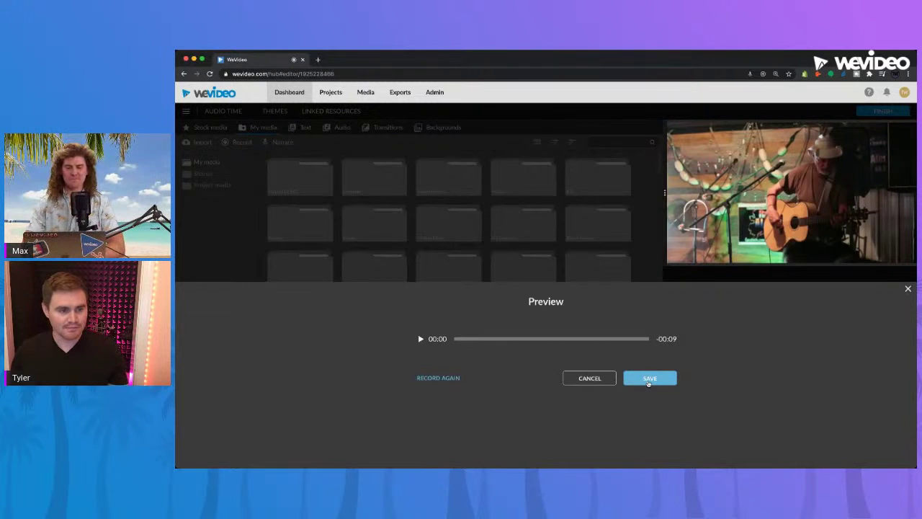
pyautogui.click(648, 378)
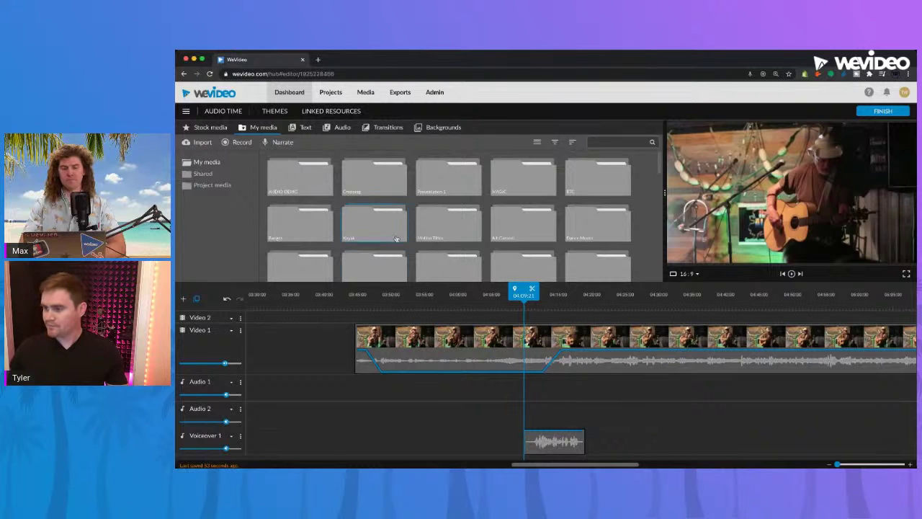
# Move the voiceover clip to start at 03:48:24, beneath the muted section of the performance clip
pyautogui.click(386, 304)
pyautogui.moveTo(544, 443); pyautogui.dragTo(411, 436)
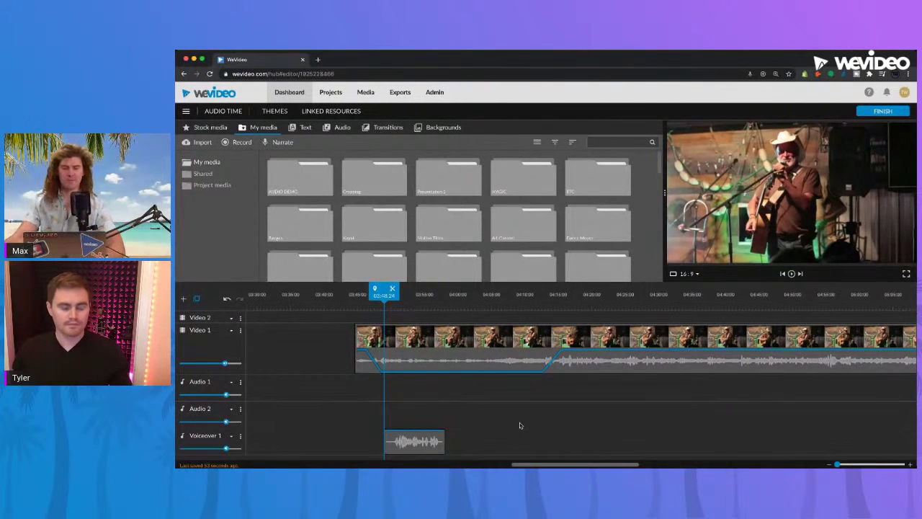
pyautogui.click(441, 443)
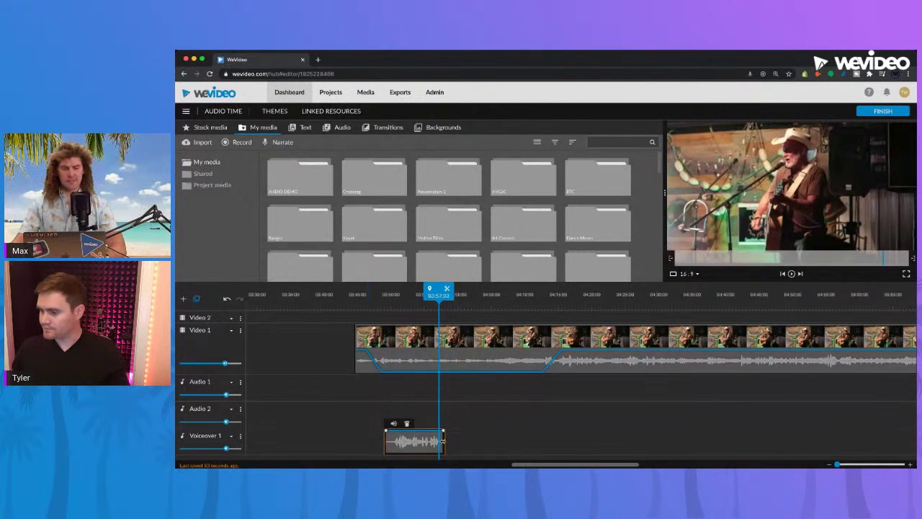
# Move the voiceover to start at 04:03:01 and trim the performance clip's beginning to the same point
pyautogui.click(383, 304)
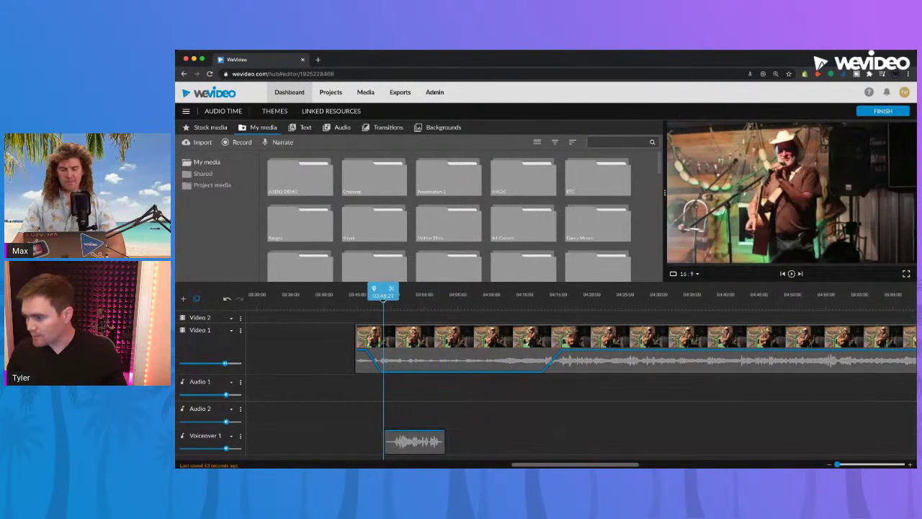
pyautogui.moveTo(406, 450); pyautogui.dragTo(497, 443)
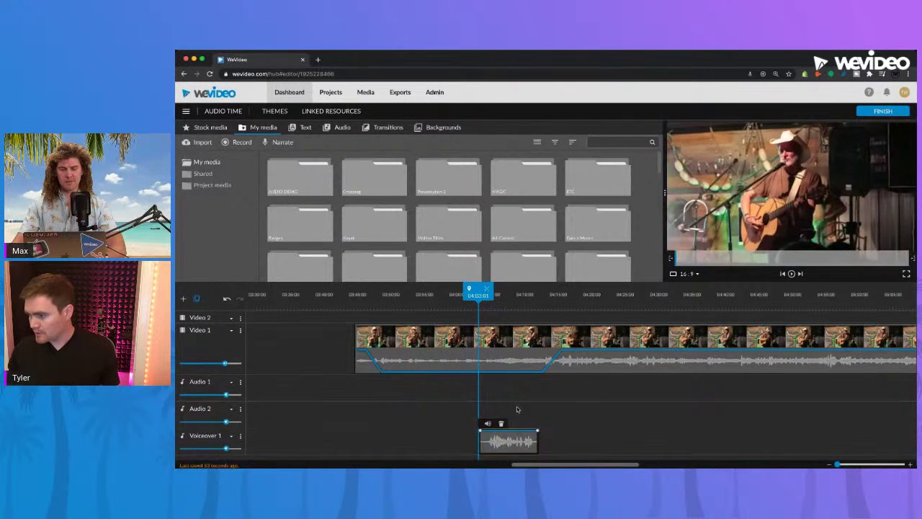
pyautogui.moveTo(354, 335); pyautogui.dragTo(479, 343)
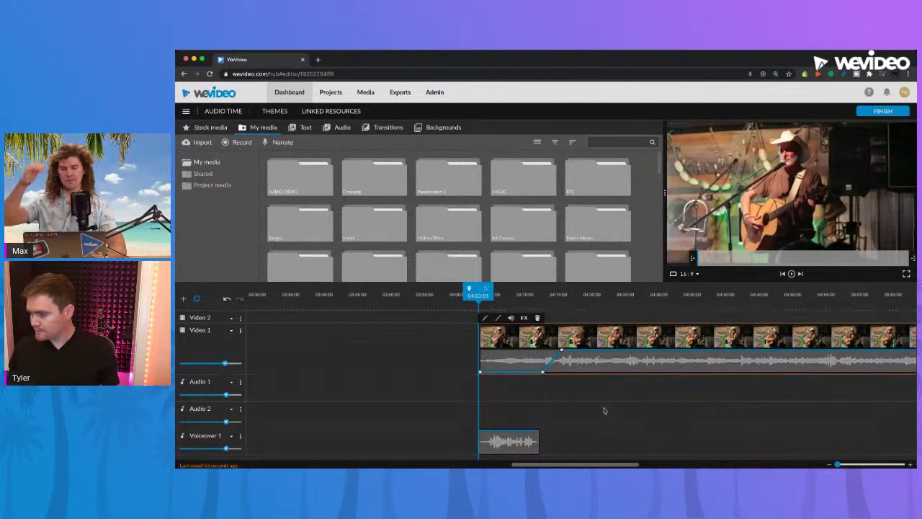
# Shift the trimmed performance clip and the voiceover back to start at 03:49:24, placing the voiceover on Audio 1
pyautogui.moveTo(597, 442); pyautogui.dragTo(451, 341)
pyautogui.moveTo(549, 340); pyautogui.dragTo(461, 340)
pyautogui.moveTo(415, 443); pyautogui.dragTo(421, 404)
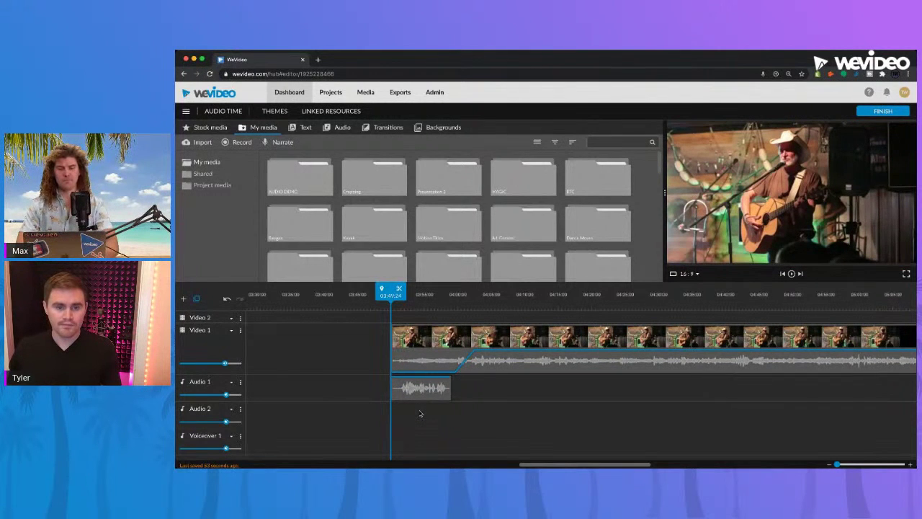
# Move the performance clip's fade-in keyframes earlier so volume rises from 0% at about 03:57 to 100% at 03:59:23
pyautogui.hscroll(-5, 421, 413)
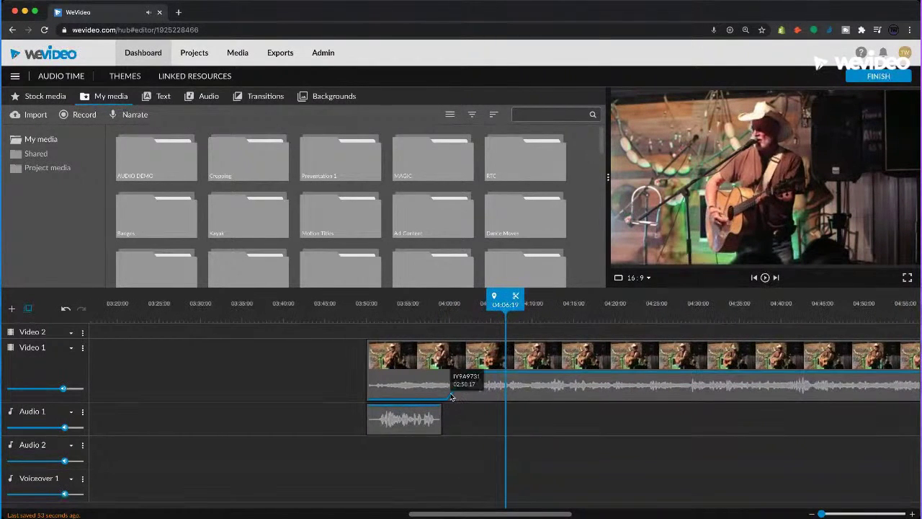
pyautogui.click(448, 392)
pyautogui.moveTo(446, 397); pyautogui.dragTo(440, 402)
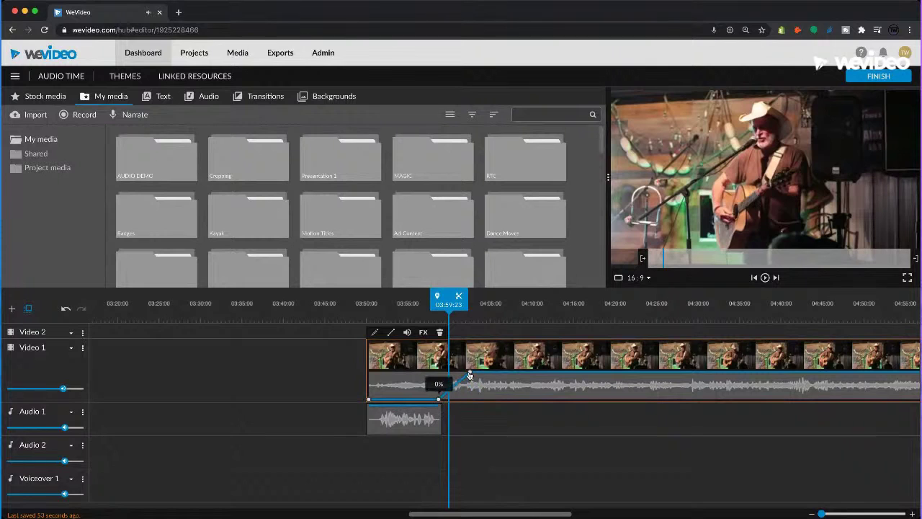
pyautogui.moveTo(469, 375); pyautogui.dragTo(448, 372)
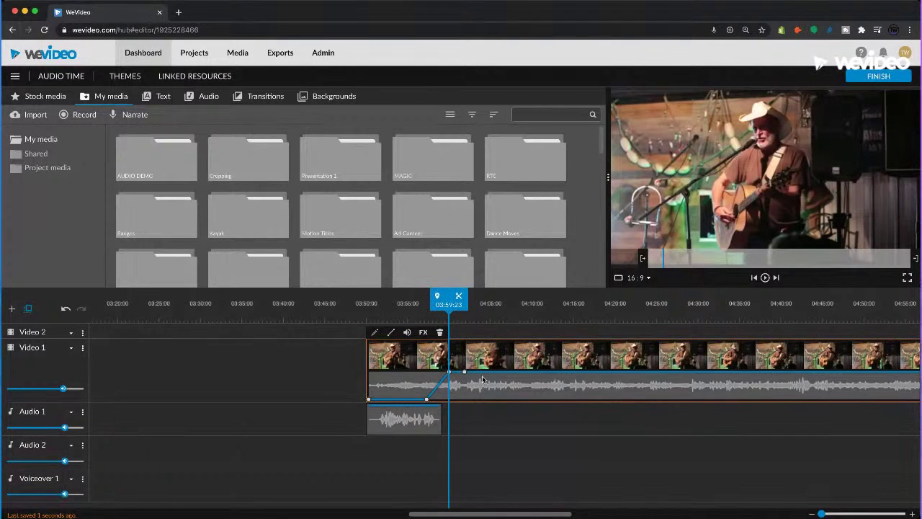
# Try a narrow volume dip on the performance clip around 04:07 using extra keyframes, and undo the trial changes
pyautogui.moveTo(469, 373); pyautogui.dragTo(477, 398)
pyautogui.hotkey('ctrl', 'z')
pyautogui.click(521, 371)
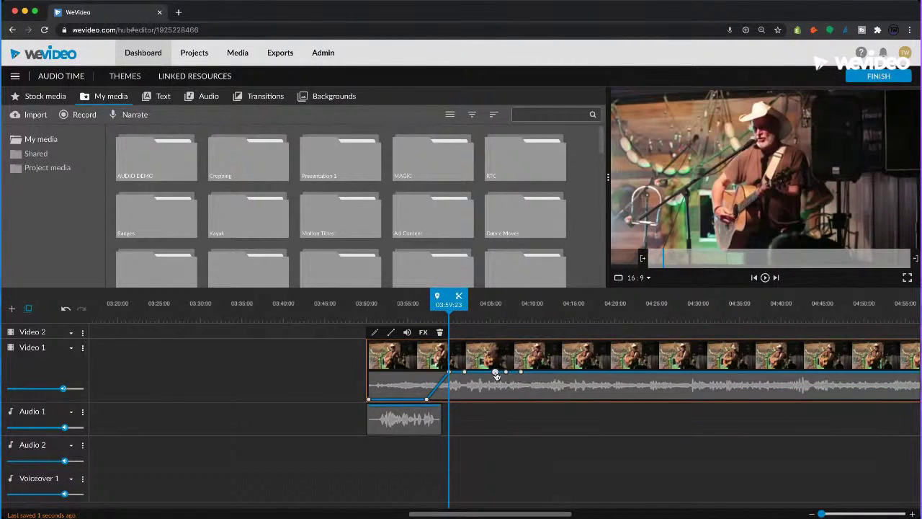
pyautogui.moveTo(506, 373); pyautogui.dragTo(506, 401)
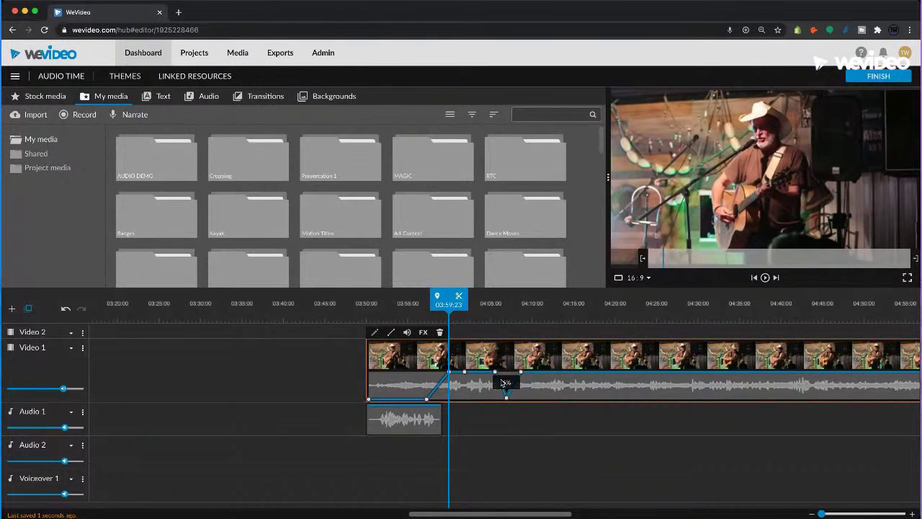
pyautogui.click(502, 372)
pyautogui.moveTo(521, 371); pyautogui.dragTo(513, 373)
pyautogui.press('super+z')
pyautogui.press('super+z')
pyautogui.press('super+z')
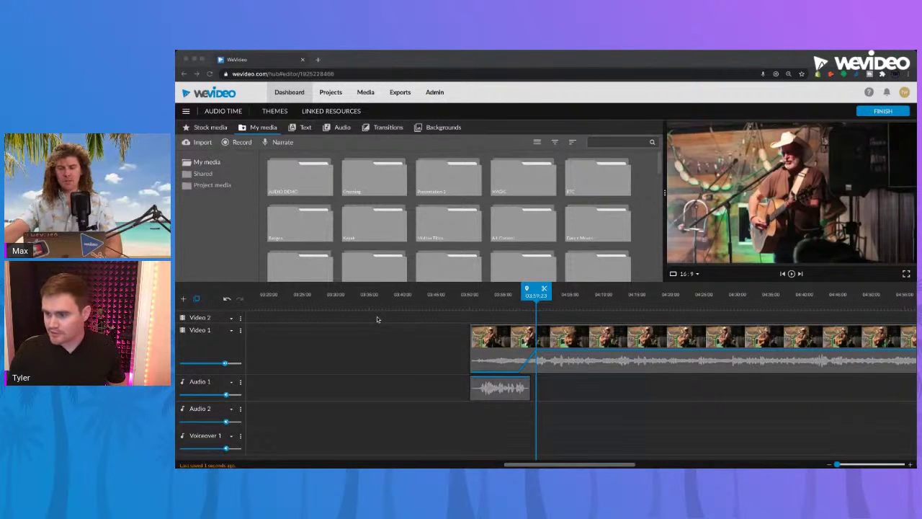
# Review the BASE COULDS SFX clip on Video 1 by scrubbing from about 01:44 to 01:56:20
pyautogui.click(515, 308)
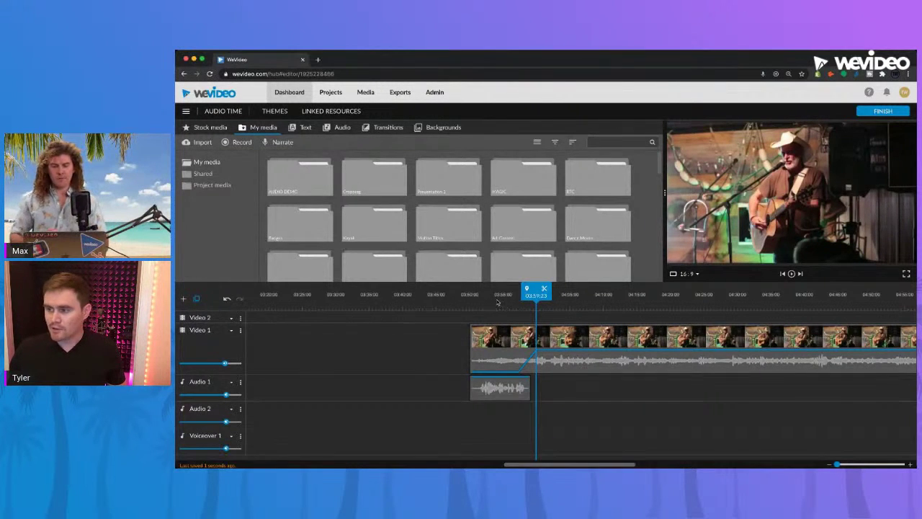
pyautogui.click(493, 297)
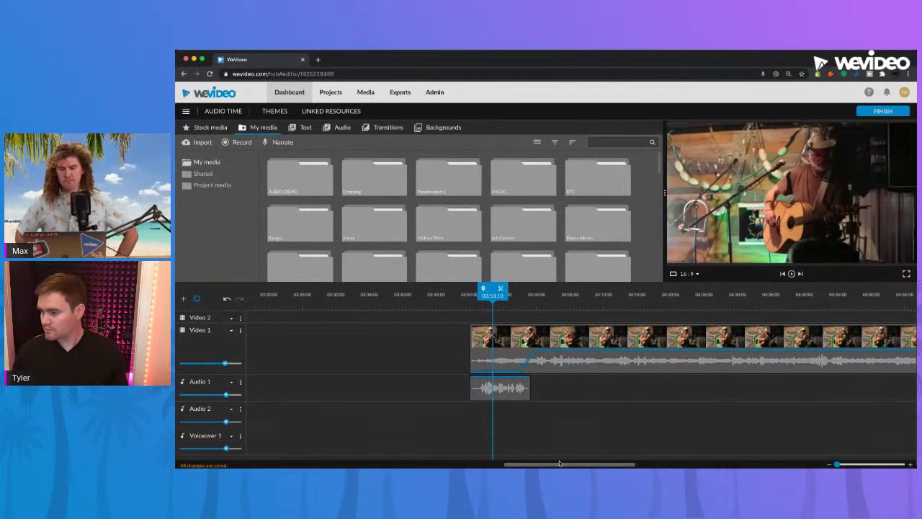
pyautogui.moveTo(560, 464); pyautogui.dragTo(480, 454)
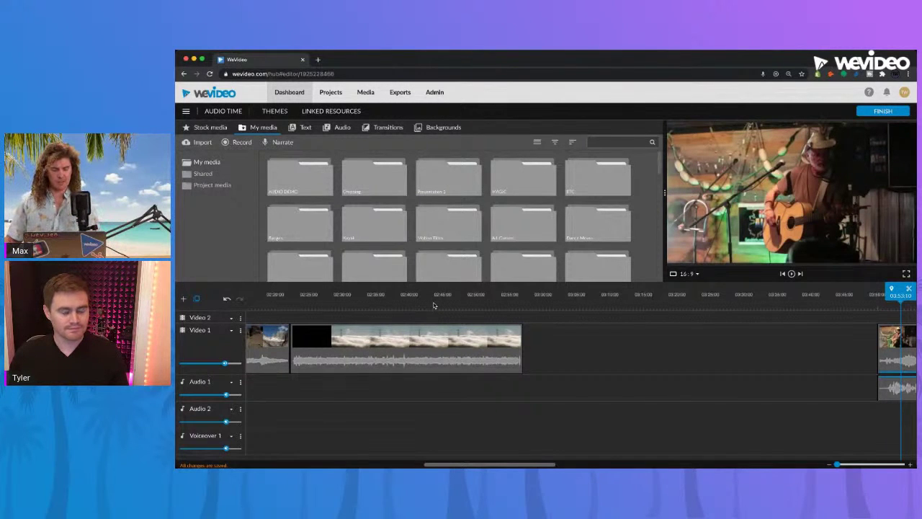
pyautogui.moveTo(371, 294); pyautogui.dragTo(401, 292)
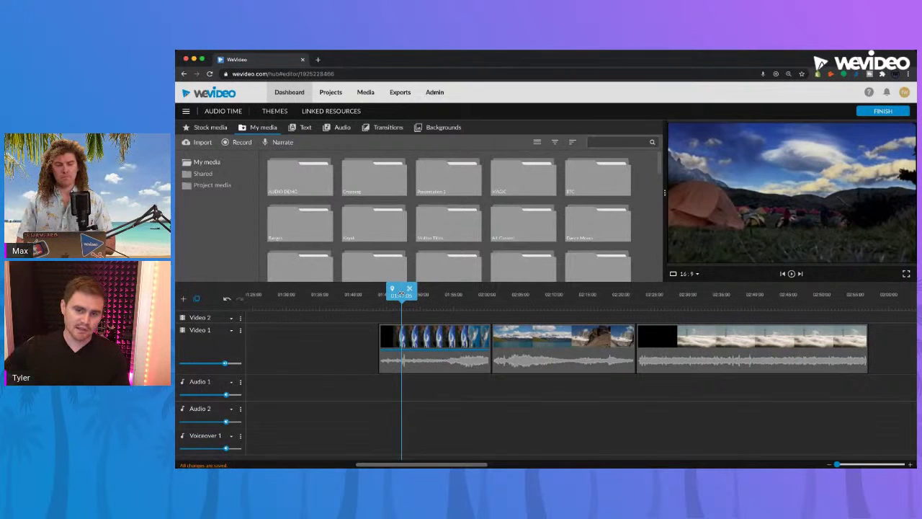
pyautogui.moveTo(401, 293)
pyautogui.mouseDown()
pyautogui.moveTo(388, 294)
pyautogui.moveTo(418, 295)
pyautogui.mouseUp()
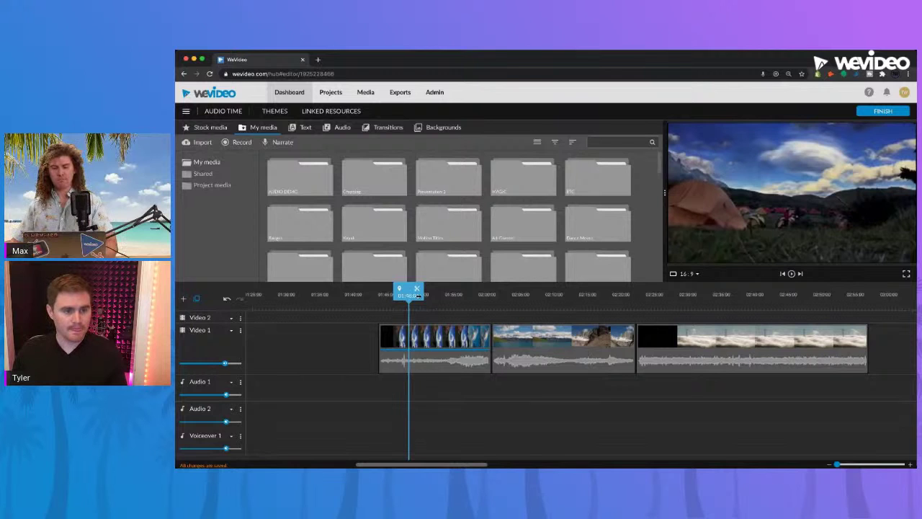
pyautogui.moveTo(417, 295); pyautogui.dragTo(389, 298)
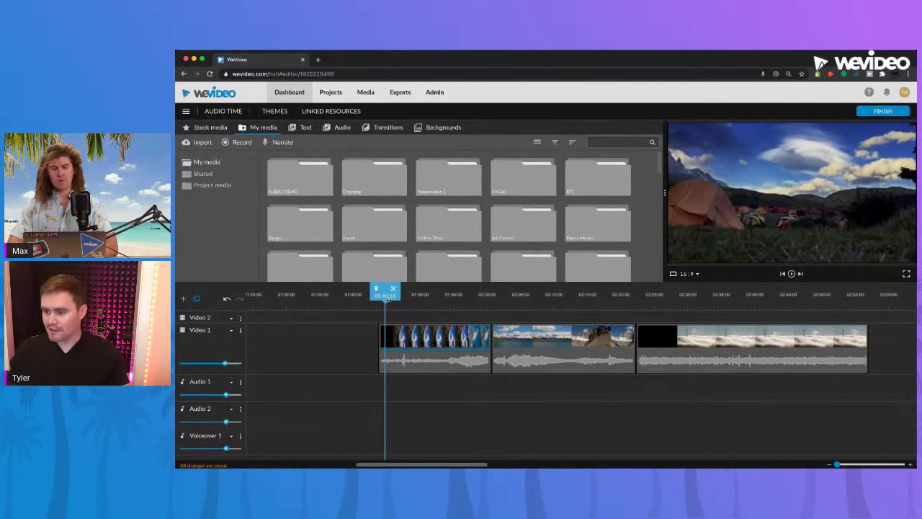
pyautogui.moveTo(386, 303); pyautogui.dragTo(464, 304)
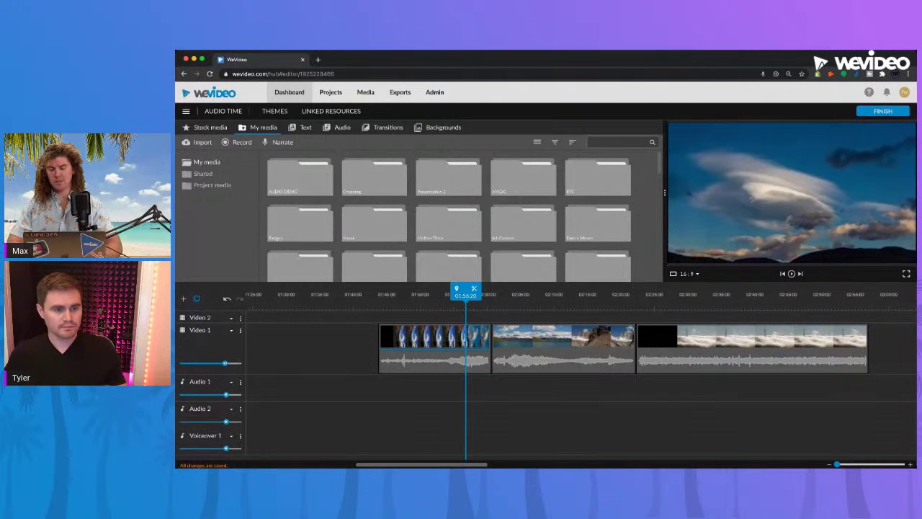
# Try shaping the BASE COULDS SFX clip's volume with several added keyframes, and remove the added keyframes
pyautogui.click(415, 352)
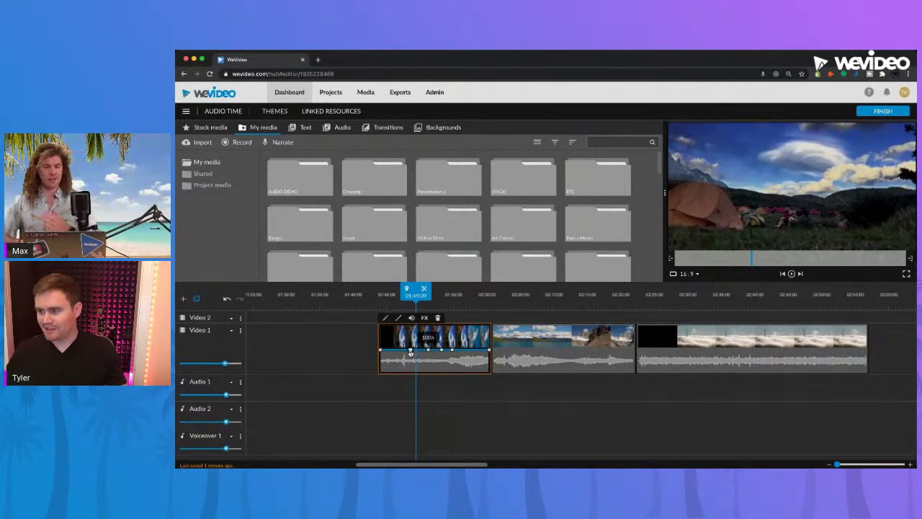
pyautogui.moveTo(394, 352); pyautogui.dragTo(456, 358)
pyautogui.click(442, 354)
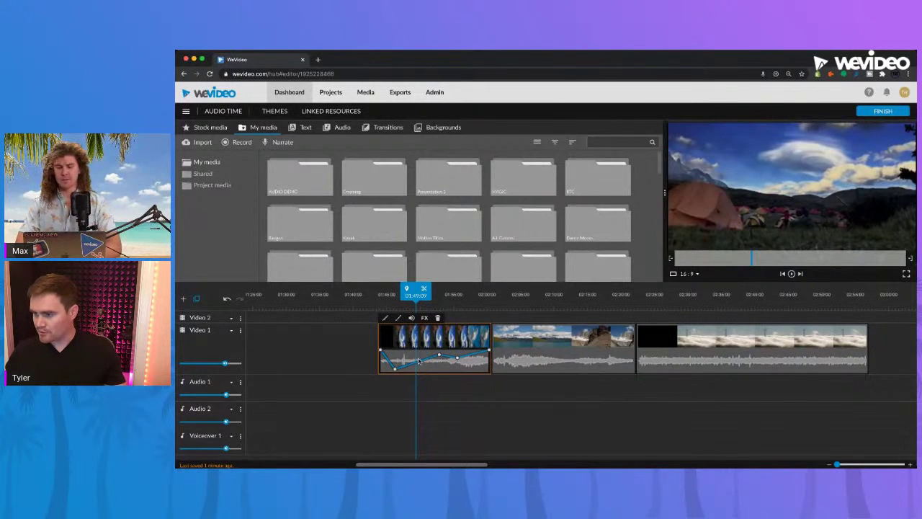
pyautogui.doubleClick(456, 358)
pyautogui.doubleClick(439, 355)
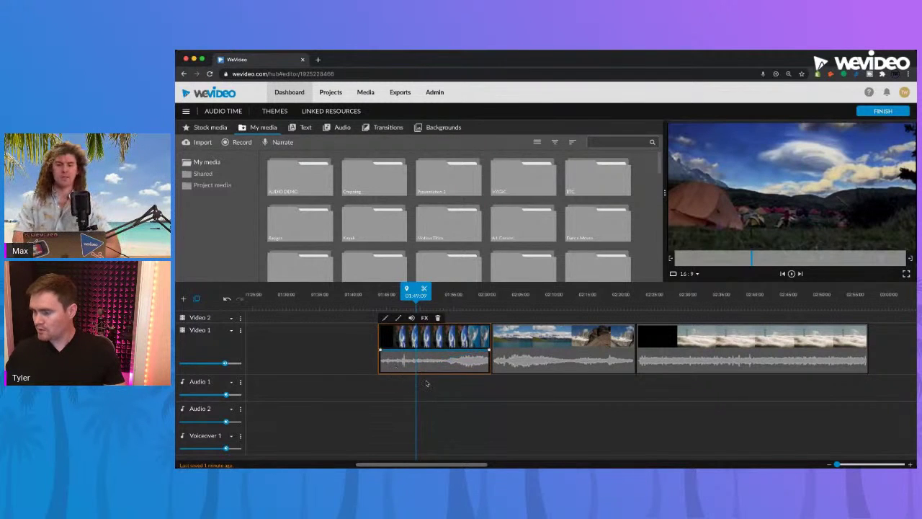
pyautogui.click(430, 385)
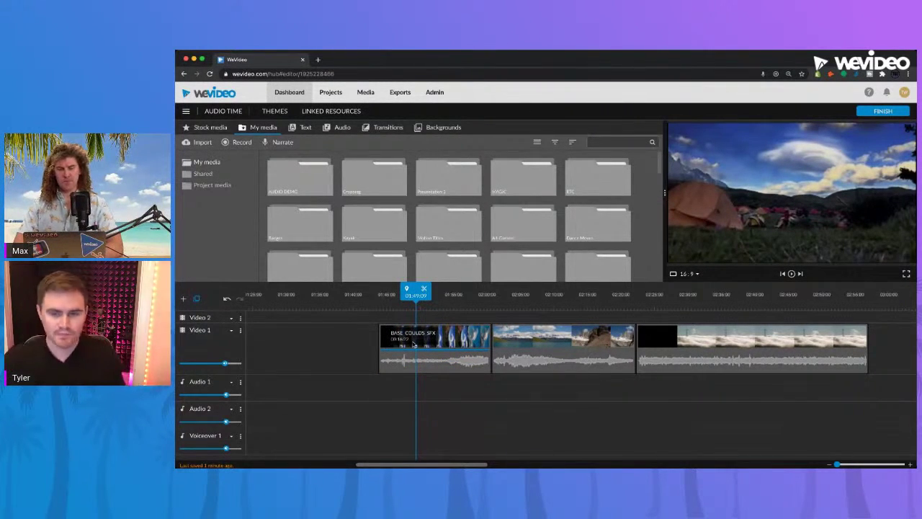
# Play the SUTRO WIEGHTED LEFT clip from 02:23:18 to about 02:27, and select the clip at 02:30:19
pyautogui.click(644, 306)
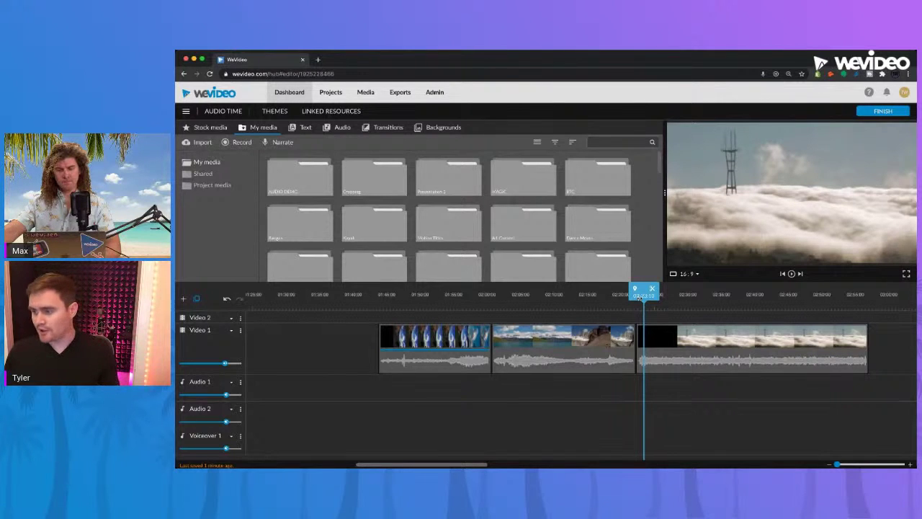
pyautogui.moveTo(641, 295)
pyautogui.mouseDown()
pyautogui.moveTo(662, 296)
pyautogui.moveTo(643, 295)
pyautogui.mouseUp()
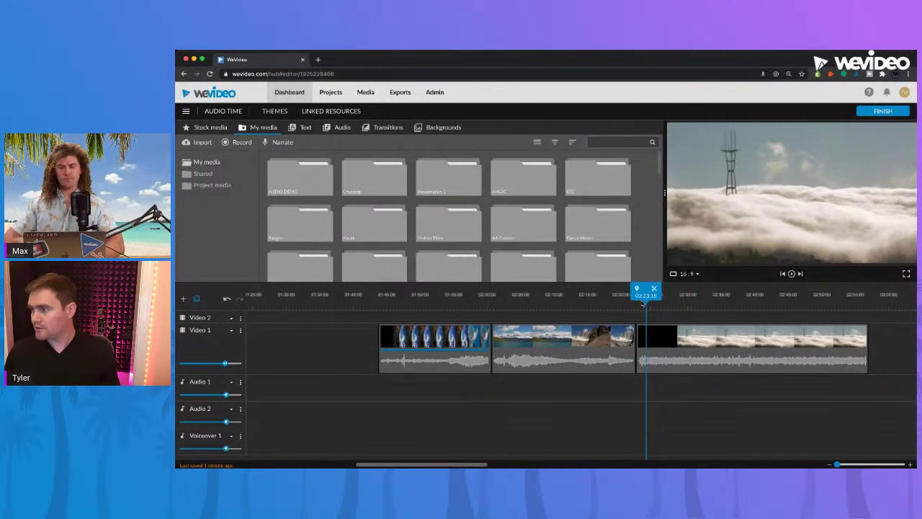
pyautogui.press('space')
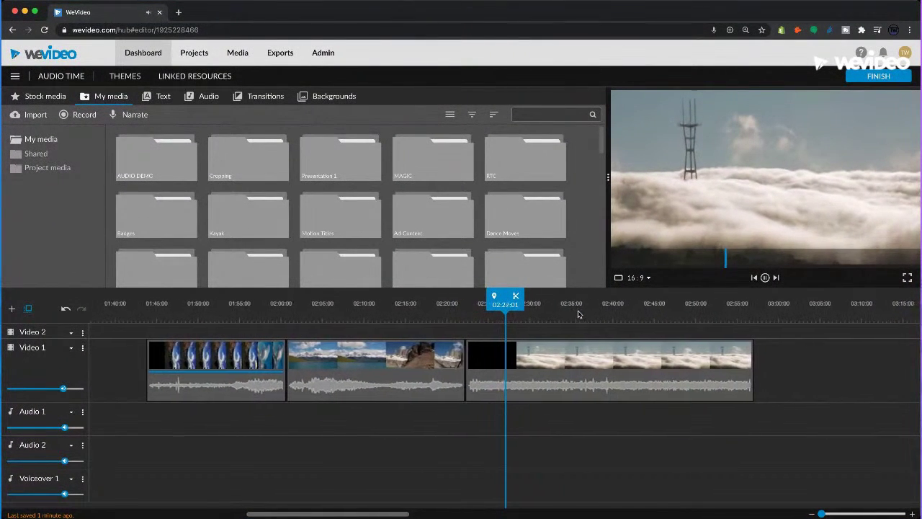
pyautogui.press('space')
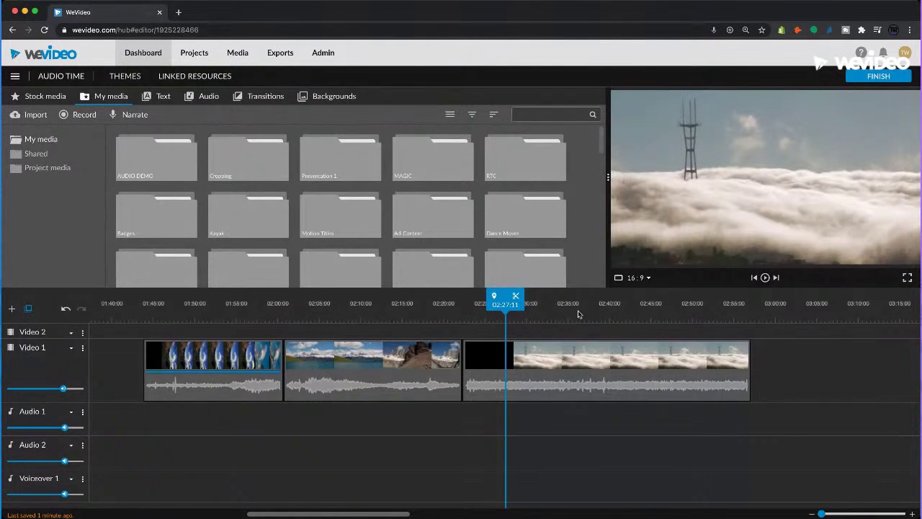
pyautogui.click(533, 308)
pyautogui.click(523, 365)
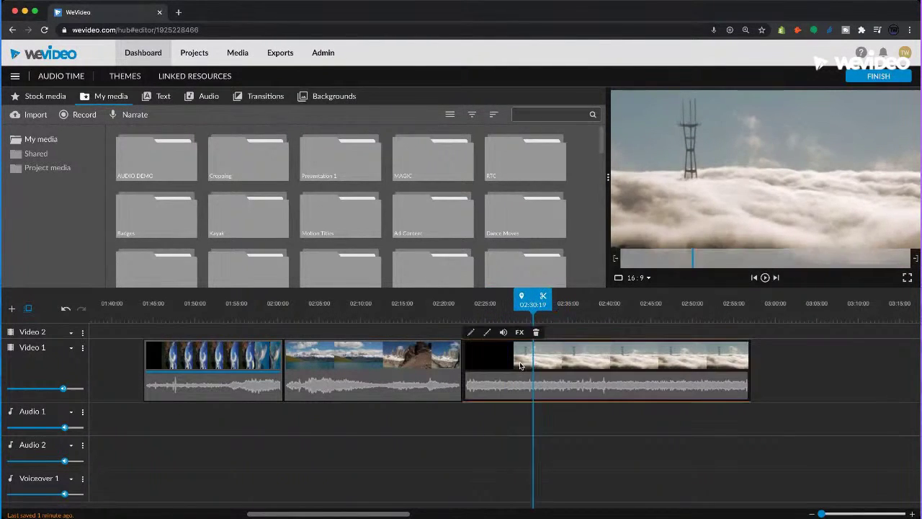
# Nudge the Video 1 track volume slightly above 98%, select the earlier clips in turn, and lower the track volume to 0%
pyautogui.click(63, 389)
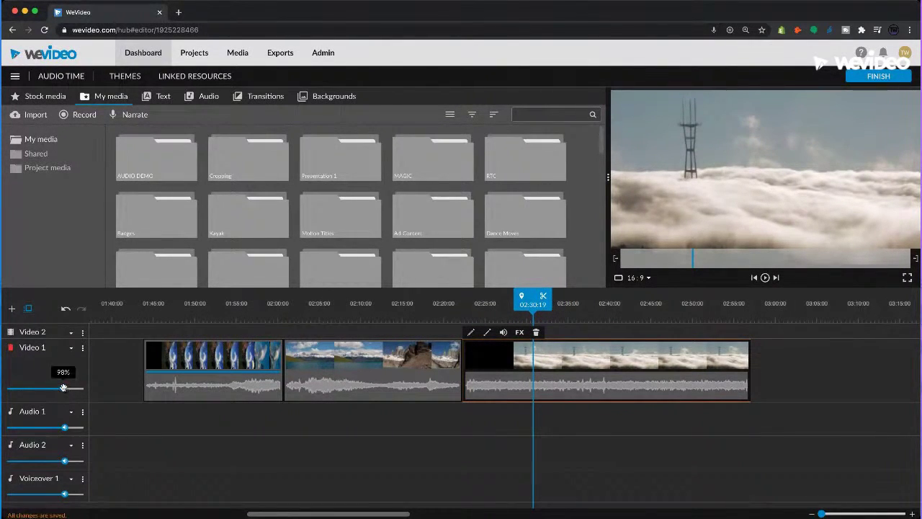
pyautogui.moveTo(63, 390)
pyautogui.mouseDown()
pyautogui.moveTo(13, 389)
pyautogui.moveTo(78, 390)
pyautogui.moveTo(66, 393)
pyautogui.mouseUp()
pyautogui.click(347, 371)
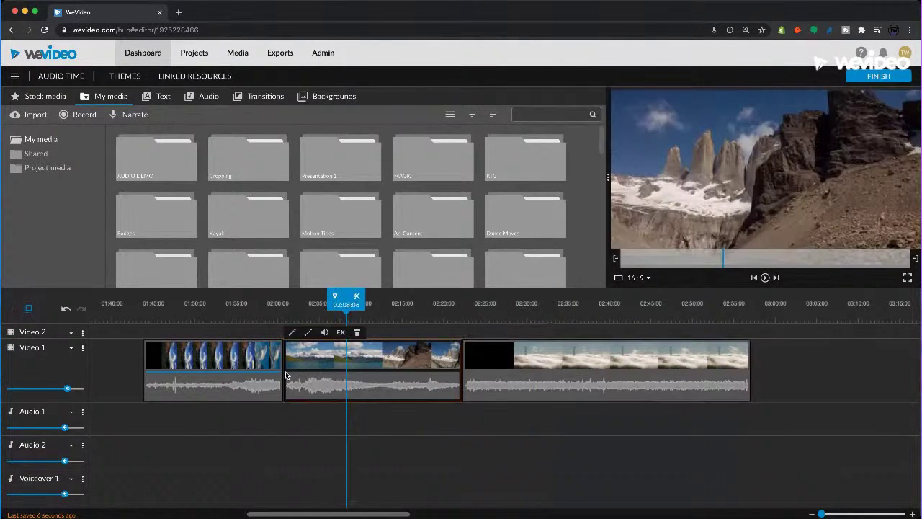
pyautogui.click(249, 371)
pyautogui.moveTo(69, 389)
pyautogui.moveTo(69, 388); pyautogui.dragTo(6, 388)
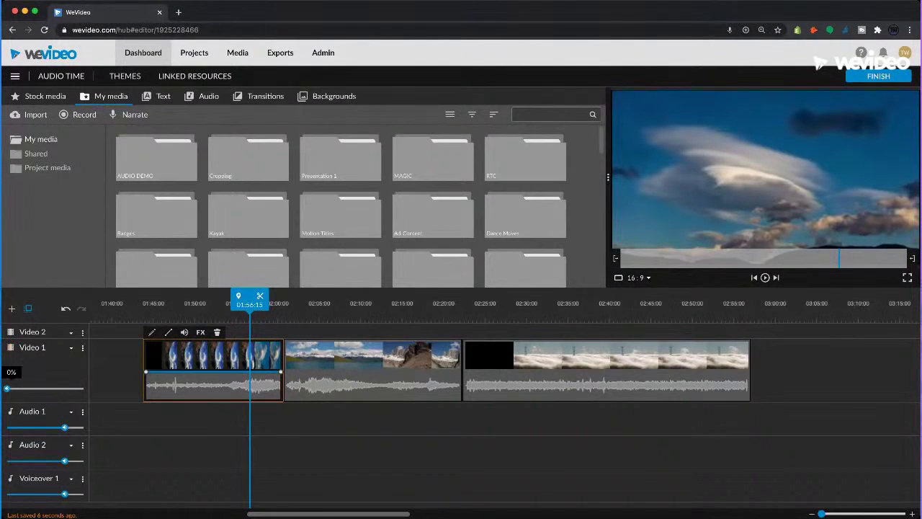
# Play the BASE COULDS SFX clip from 01:45:24, raising the Video 1 track volume to about 71% during playback
pyautogui.click(159, 307)
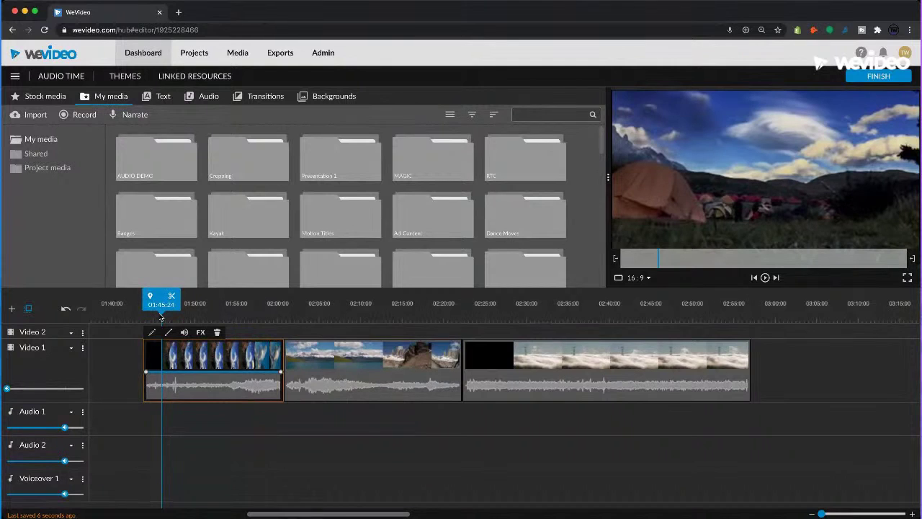
pyautogui.press('space')
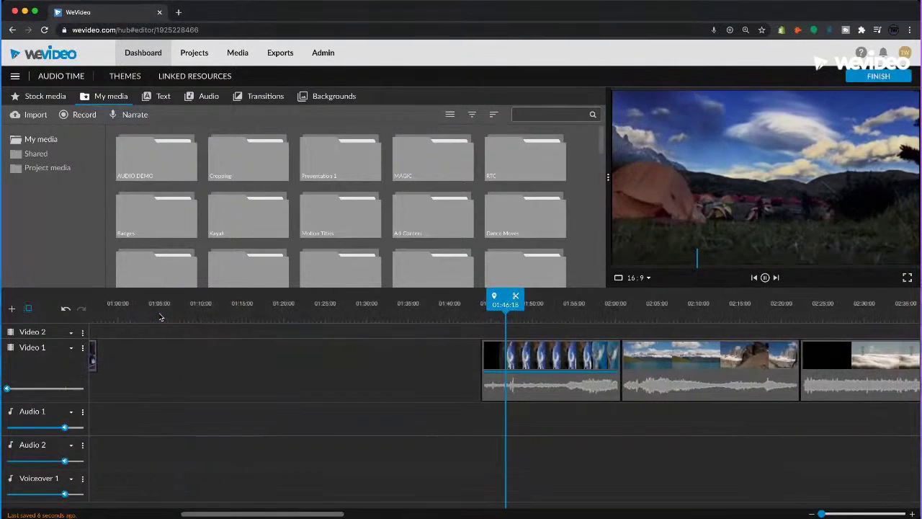
pyautogui.moveTo(9, 389); pyautogui.dragTo(48, 390)
pyautogui.press('space')
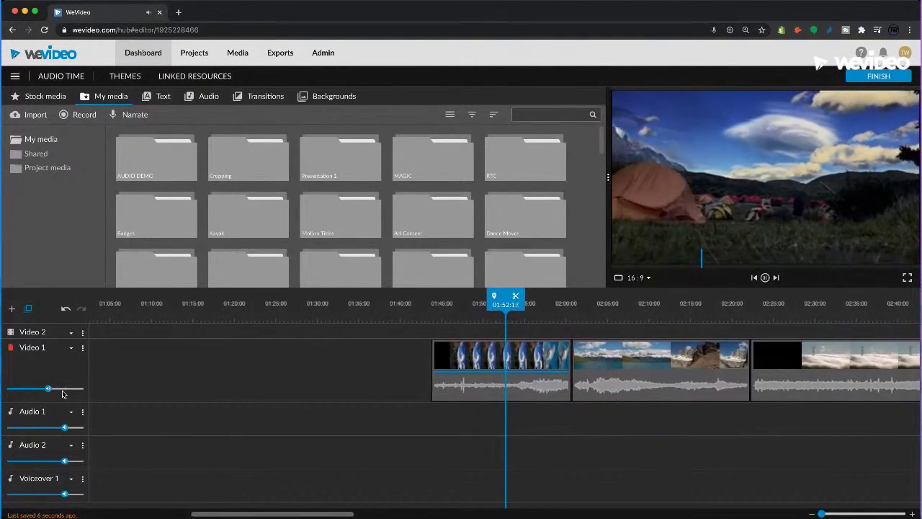
pyautogui.press('space')
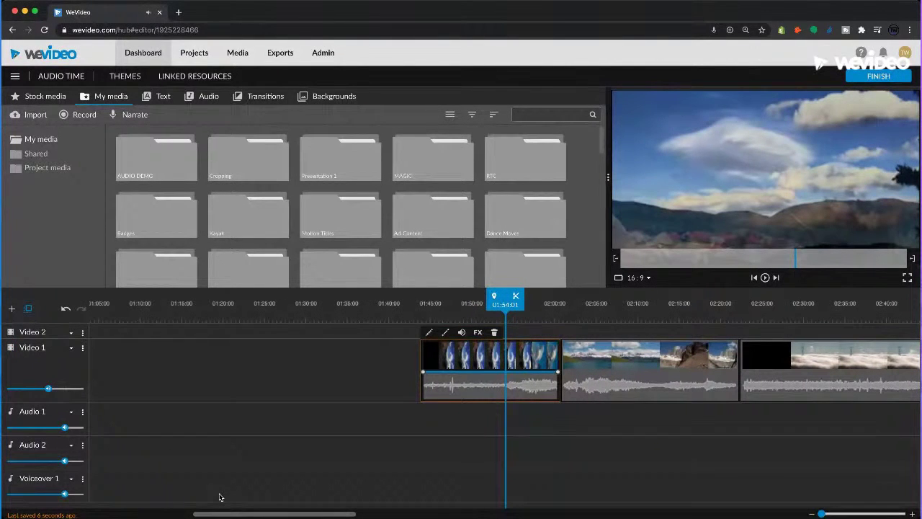
# Set the Video 1 track volume to 0% and play the mountain lake clip from 02:04:02 to 02:07:13
pyautogui.moveTo(225, 514); pyautogui.dragTo(272, 516)
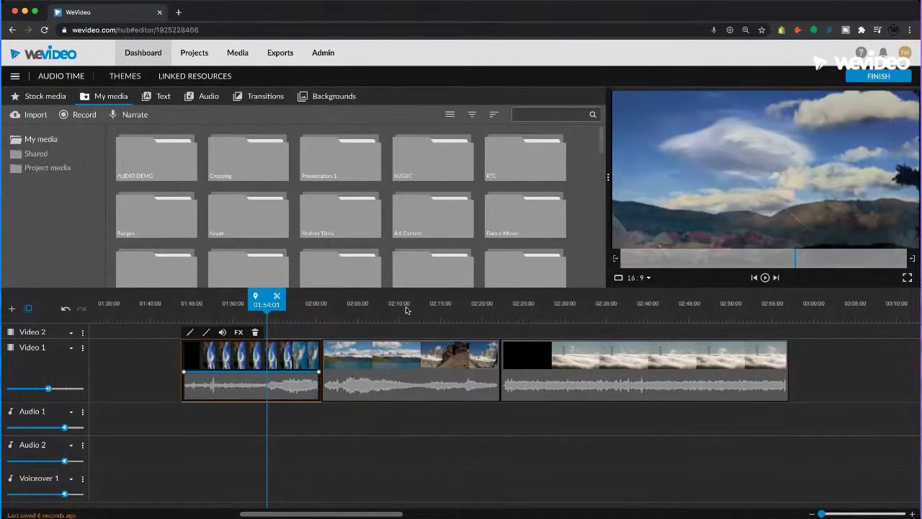
pyautogui.click(326, 313)
pyautogui.click(351, 315)
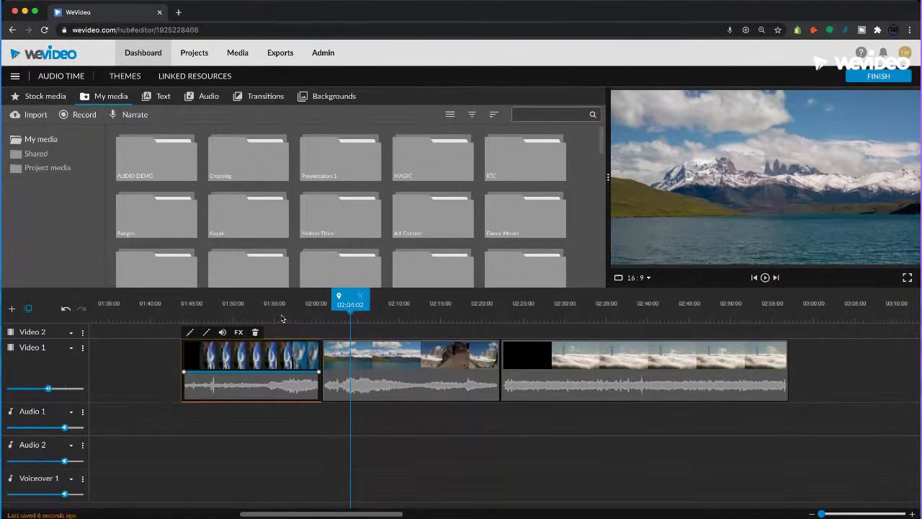
pyautogui.moveTo(49, 388); pyautogui.dragTo(7, 389)
pyautogui.press('space')
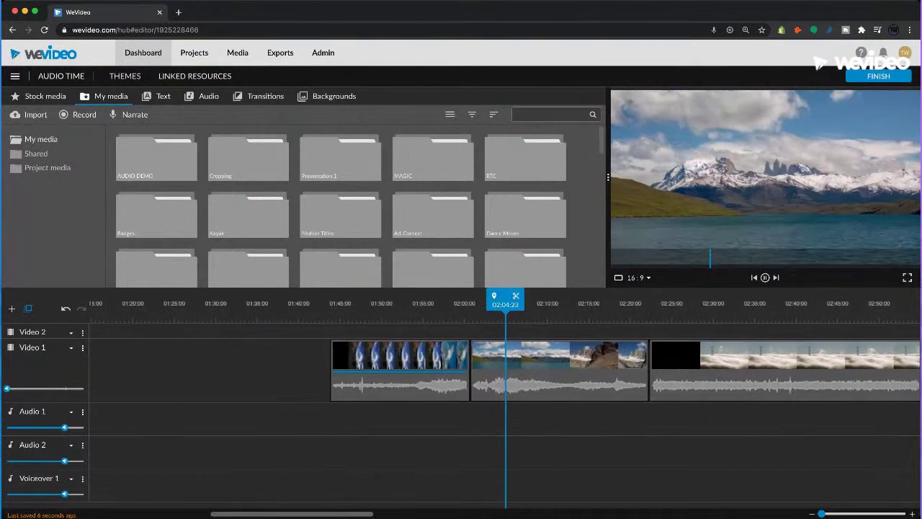
pyautogui.click(431, 390)
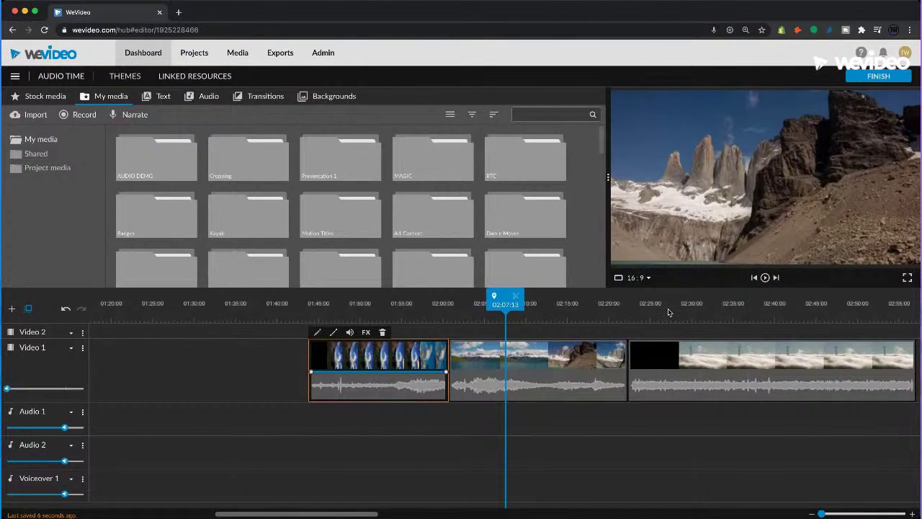
# Raise the Video 1 track volume from silence to slightly below 100%
pyautogui.click(48, 388)
pyautogui.moveTo(63, 391)
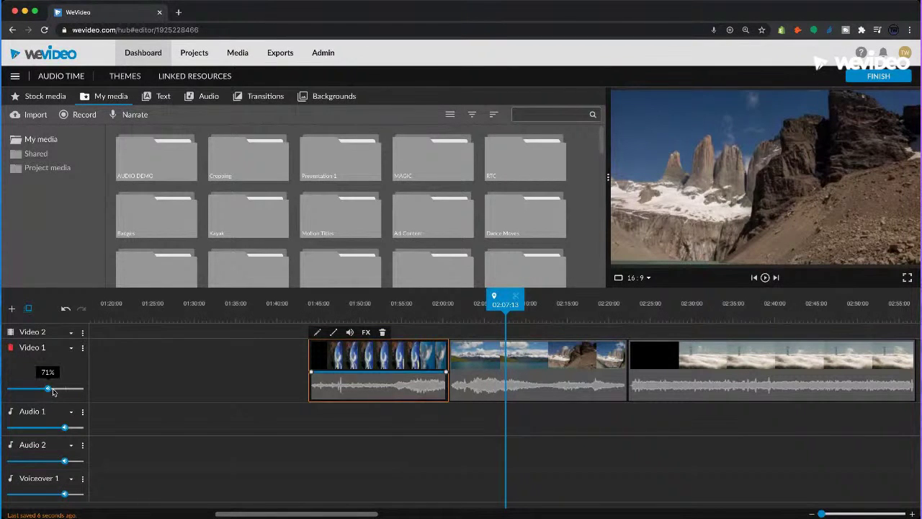
pyautogui.moveTo(48, 389); pyautogui.dragTo(61, 389)
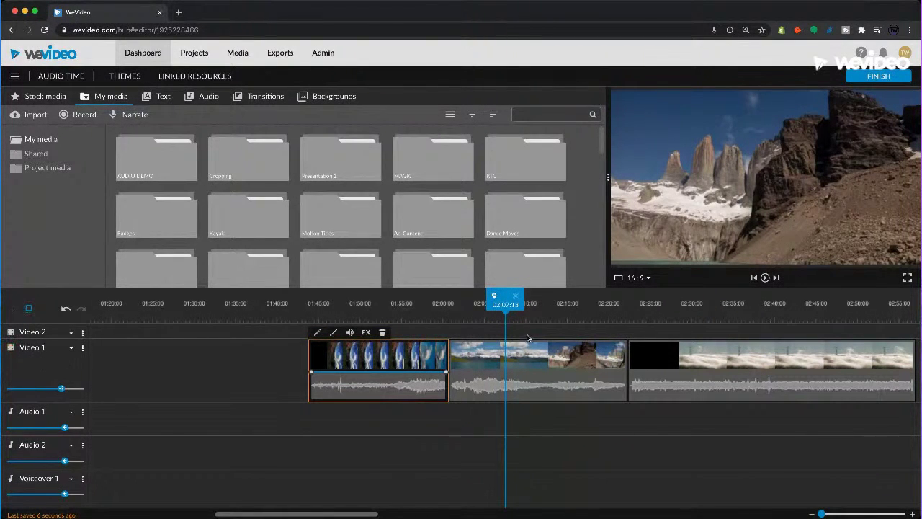
# Mute the SUTRO WIEGHTED LEFT clip in its volume settings and set its audio level slightly above 100%, after trying 0%
pyautogui.click(731, 321)
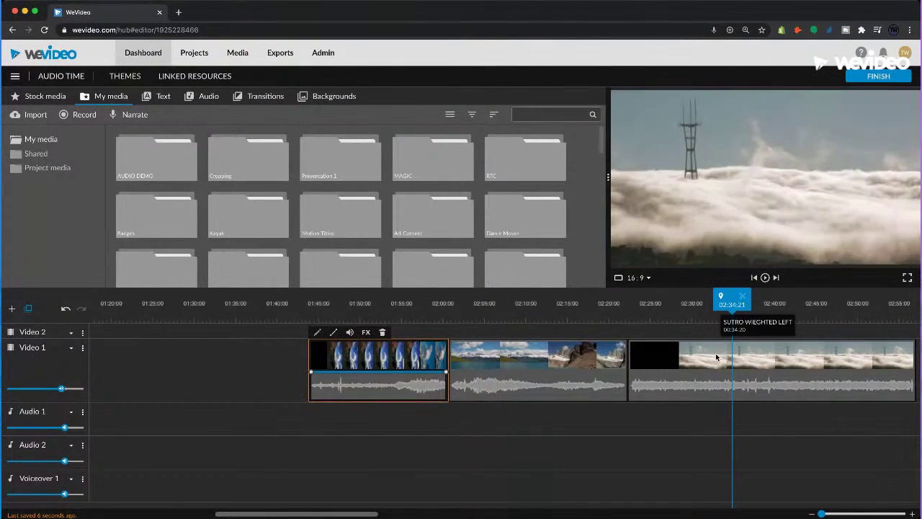
pyautogui.doubleClick(716, 357)
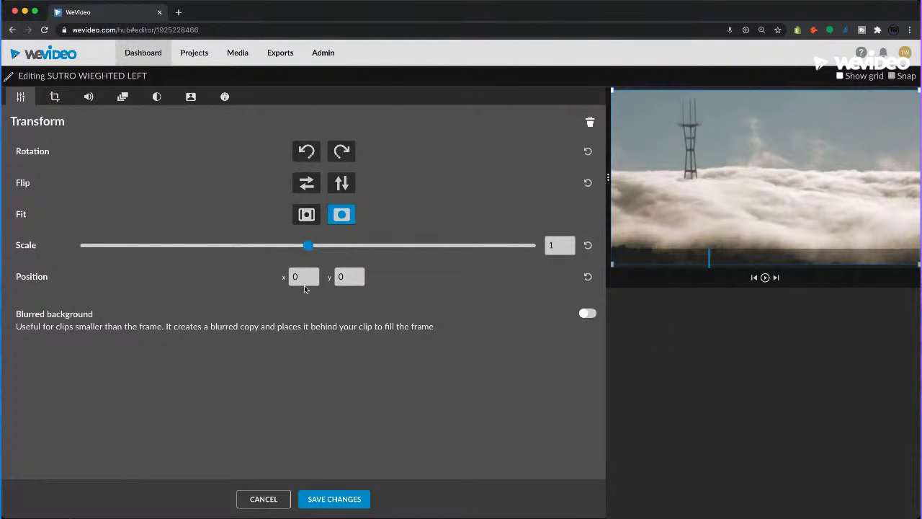
pyautogui.click(88, 96)
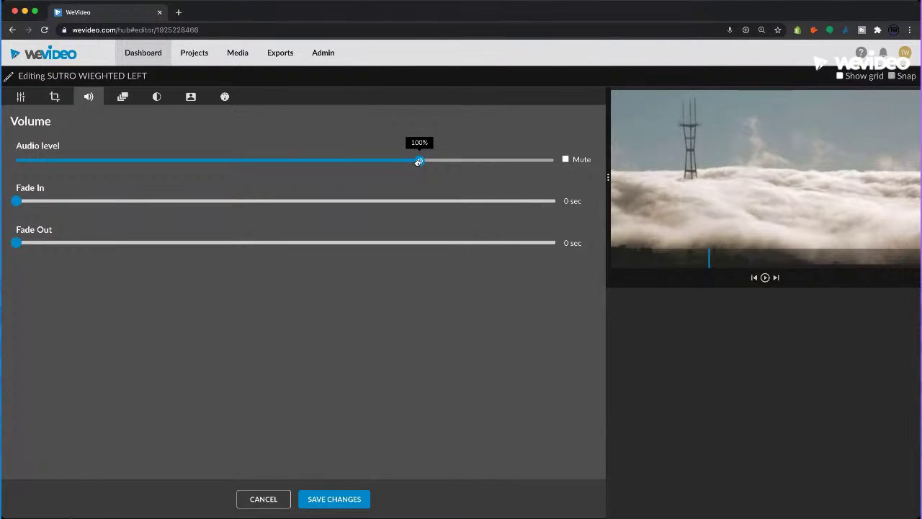
pyautogui.moveTo(418, 162); pyautogui.dragTo(7, 164)
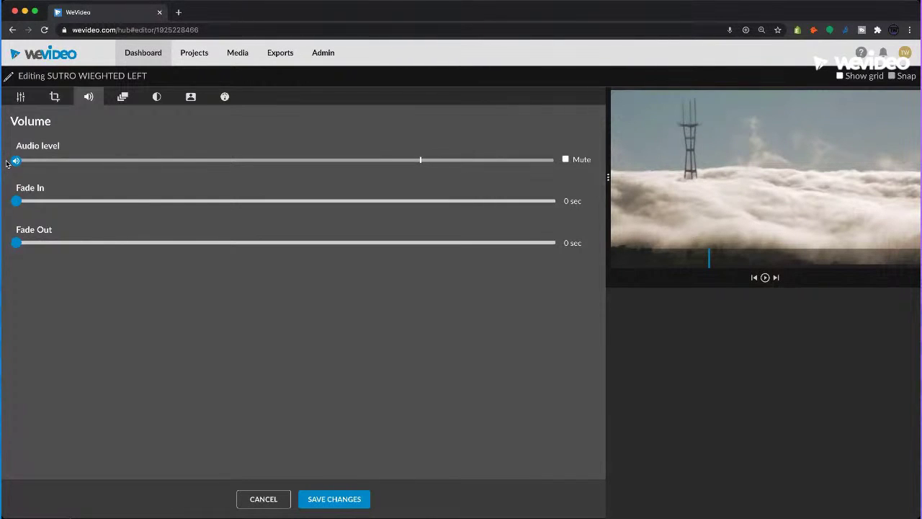
pyautogui.moveTo(17, 160)
pyautogui.click(566, 160)
pyautogui.moveTo(17, 160); pyautogui.dragTo(431, 172)
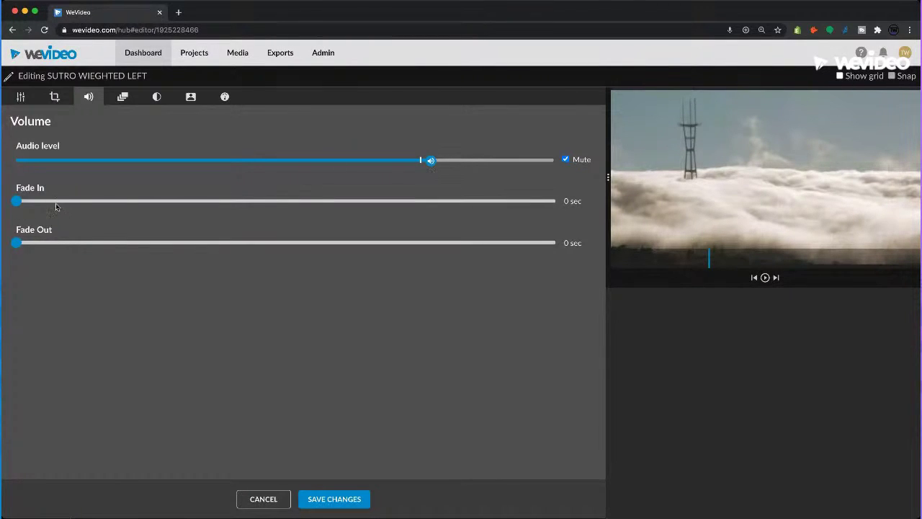
# Add an audio fade-in to the SUTRO WIEGHTED LEFT clip and save the clip changes
pyautogui.moveTo(13, 209); pyautogui.dragTo(41, 211)
pyautogui.moveTo(16, 201); pyautogui.dragTo(26, 171)
pyautogui.moveTo(18, 202); pyautogui.dragTo(179, 204)
pyautogui.click(333, 499)
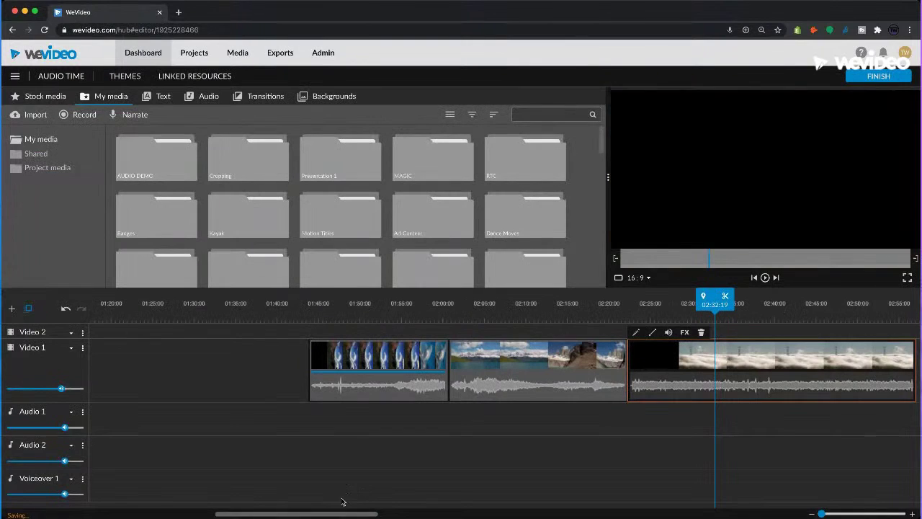
# Unmute the SUTRO WIEGHTED LEFT clip in its volume settings and save the clip changes
pyautogui.click(692, 383)
pyautogui.doubleClick(694, 372)
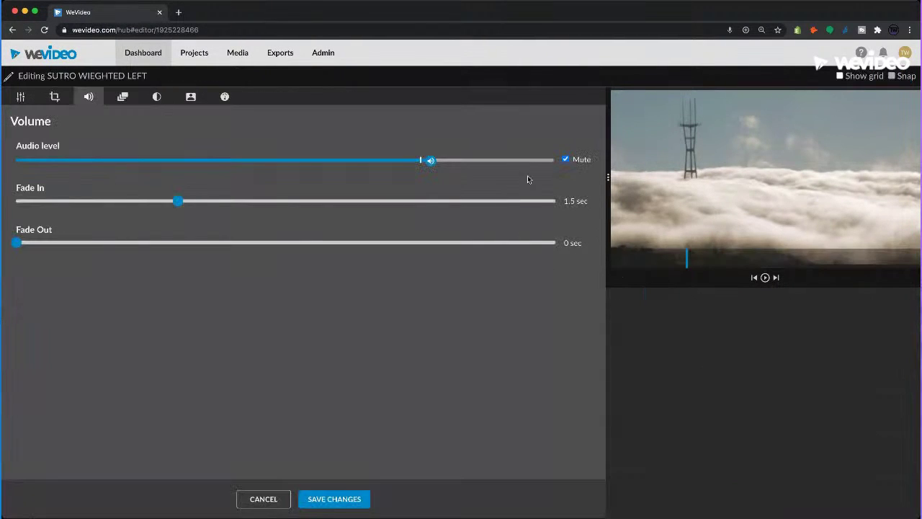
pyautogui.click(565, 159)
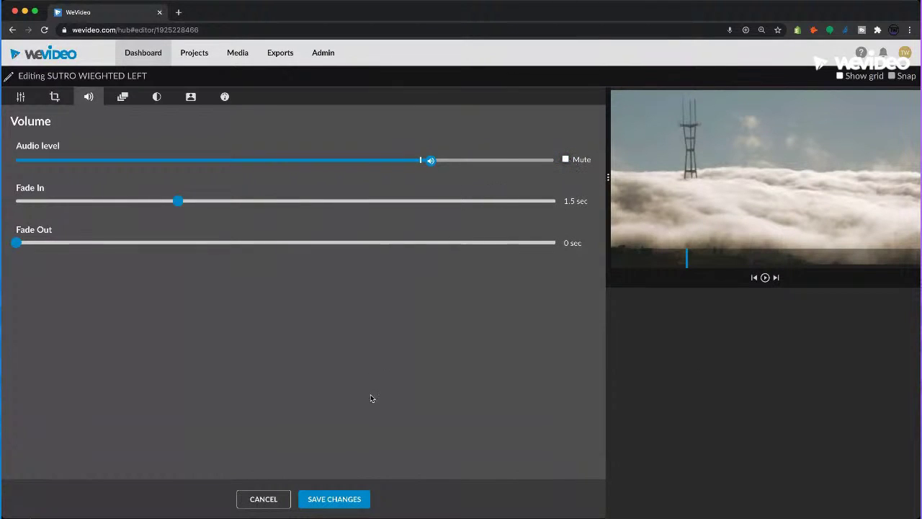
pyautogui.click(353, 497)
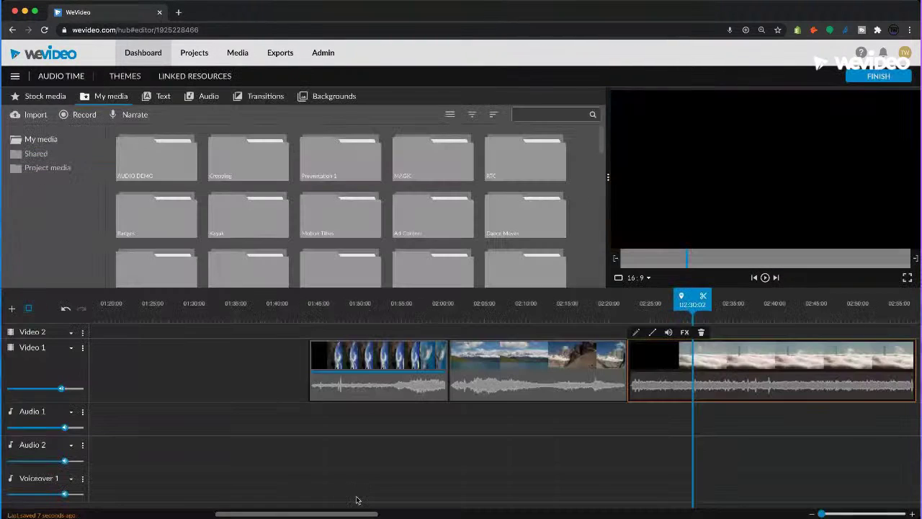
# Adjust the SUTRO WIEGHTED LEFT clip's fade-in time and raise its end volume keyframe level with the peak of the fade-in
pyautogui.click(668, 332)
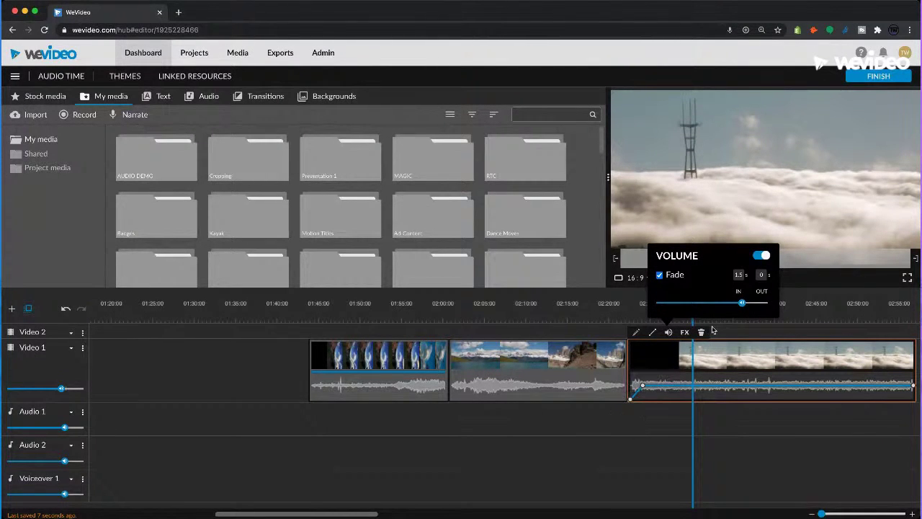
pyautogui.click(738, 275)
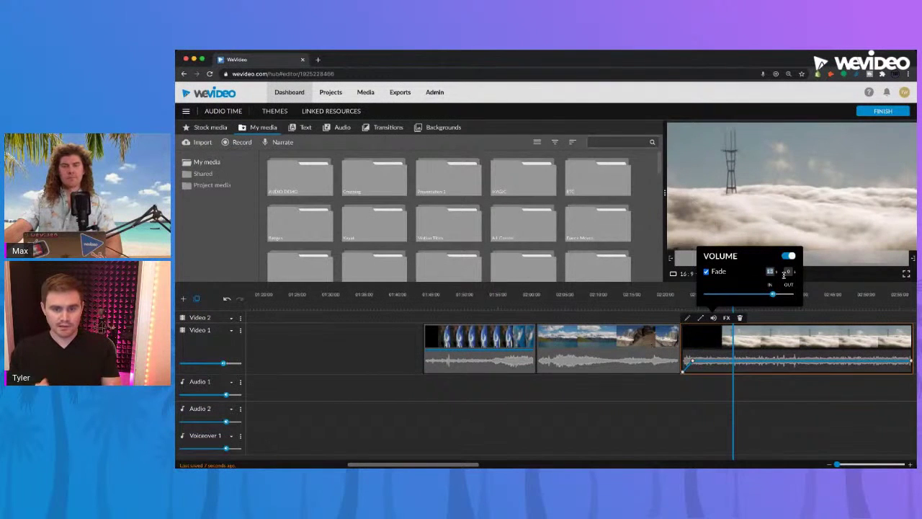
pyautogui.write('2')
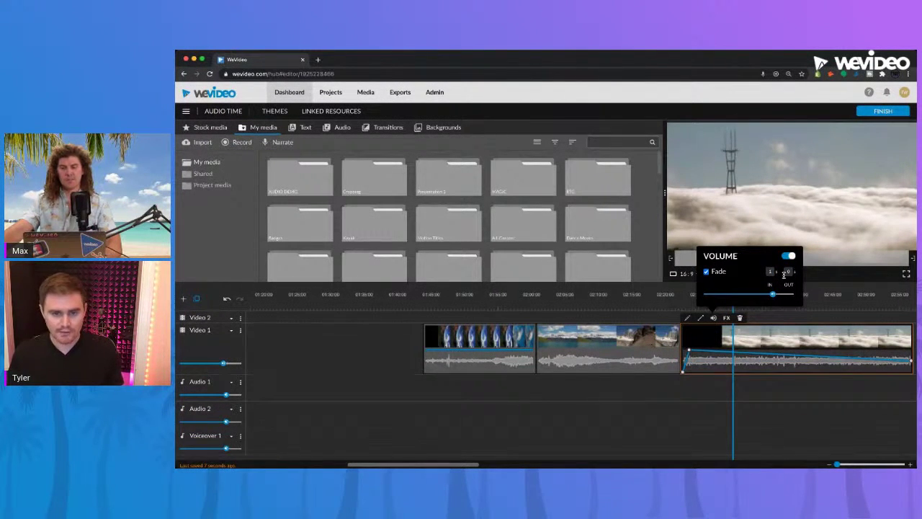
pyautogui.click(783, 274)
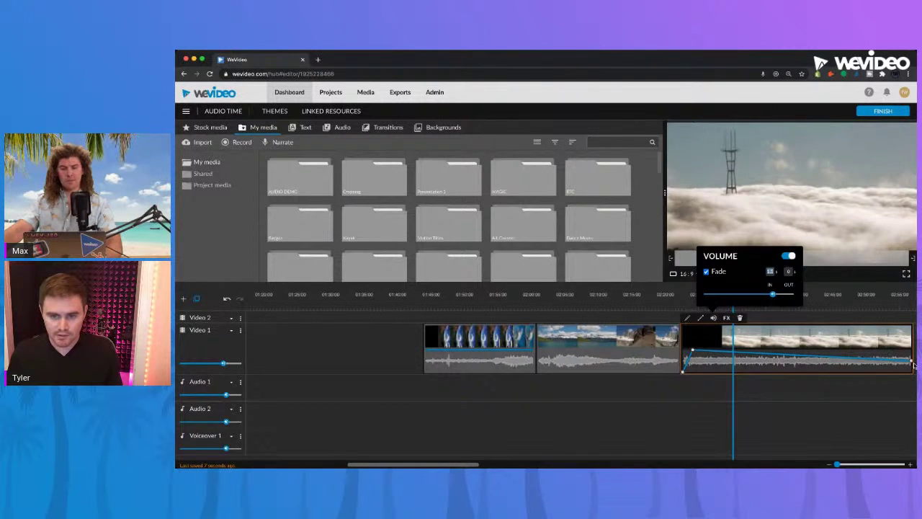
pyautogui.moveTo(913, 365); pyautogui.dragTo(910, 353)
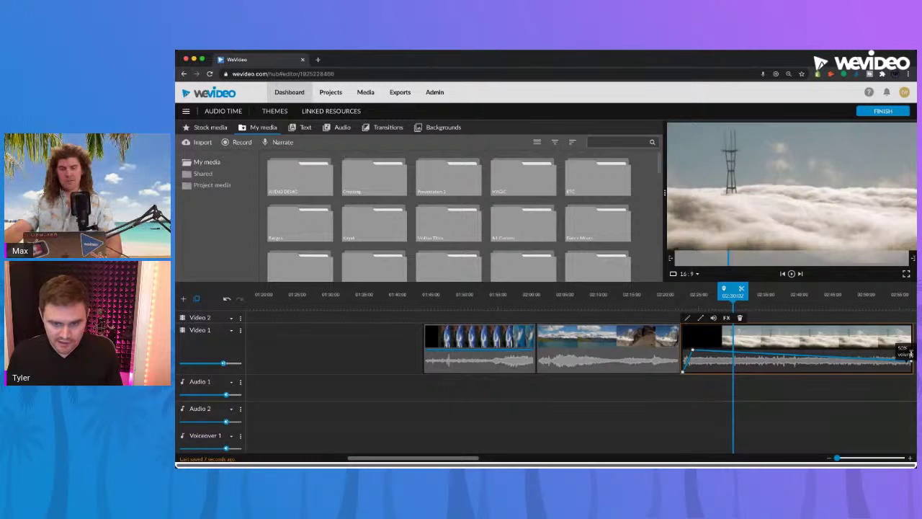
pyautogui.moveTo(915, 364); pyautogui.dragTo(911, 346)
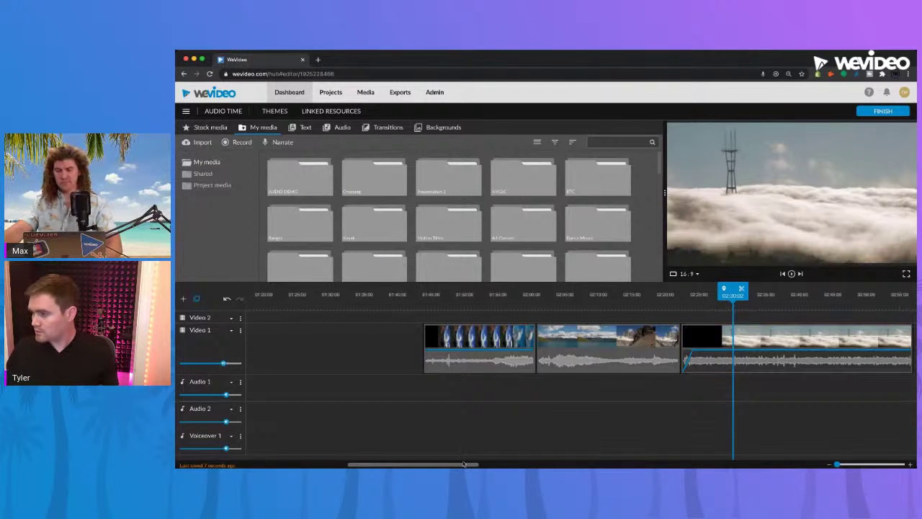
pyautogui.moveTo(463, 465); pyautogui.dragTo(508, 464)
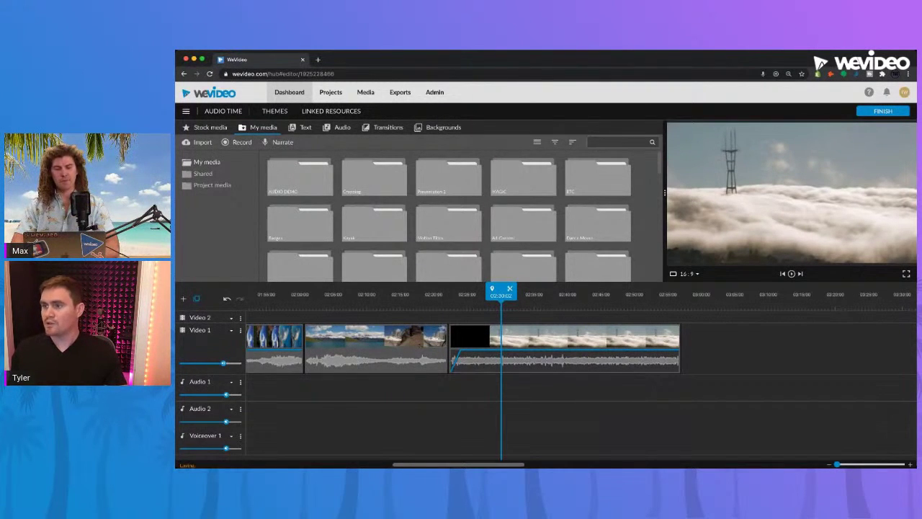
# Look at the Sound Effects and Premium Music folders in the audio library and enlarge the page view
pyautogui.click(337, 128)
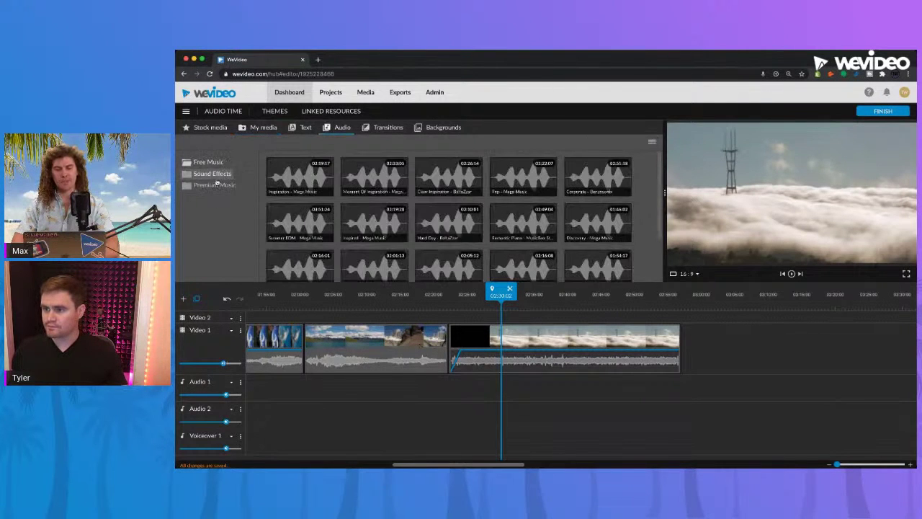
pyautogui.click(216, 175)
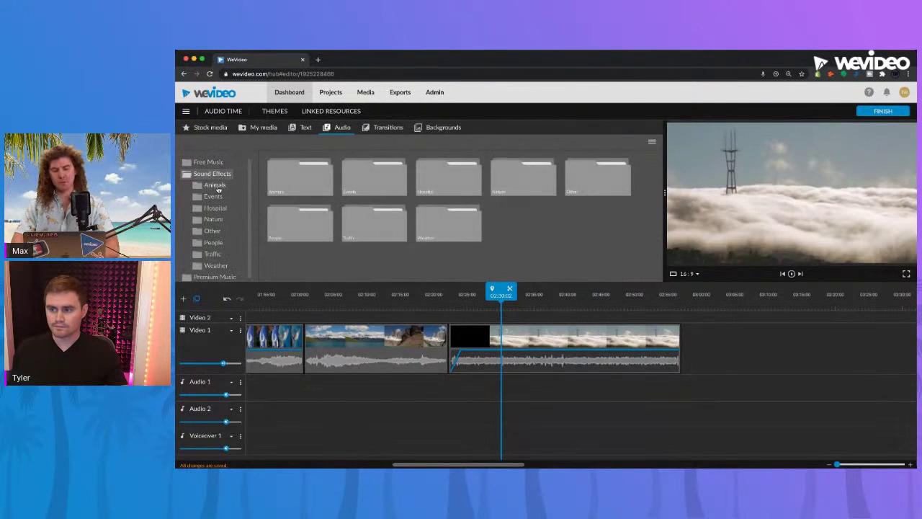
pyautogui.click(220, 274)
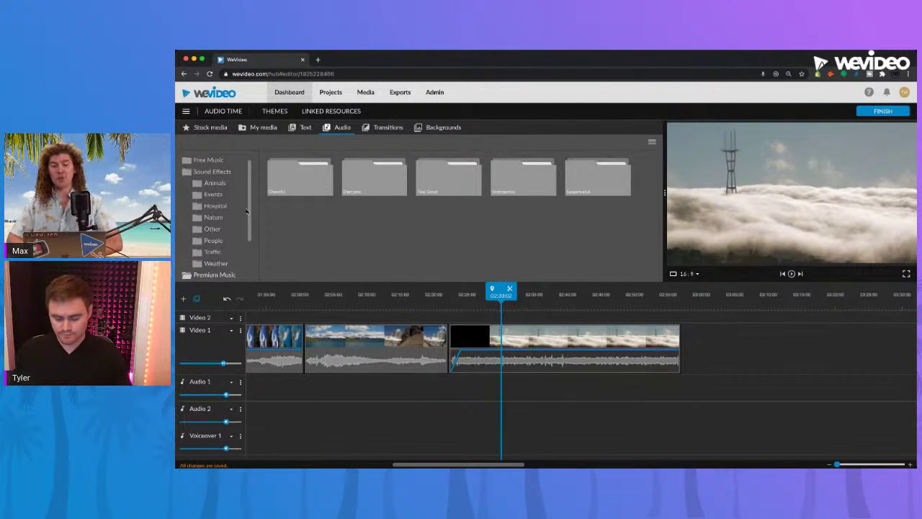
pyautogui.hotkey('ctrl', '+')
pyautogui.hotkey('ctrl', '+')
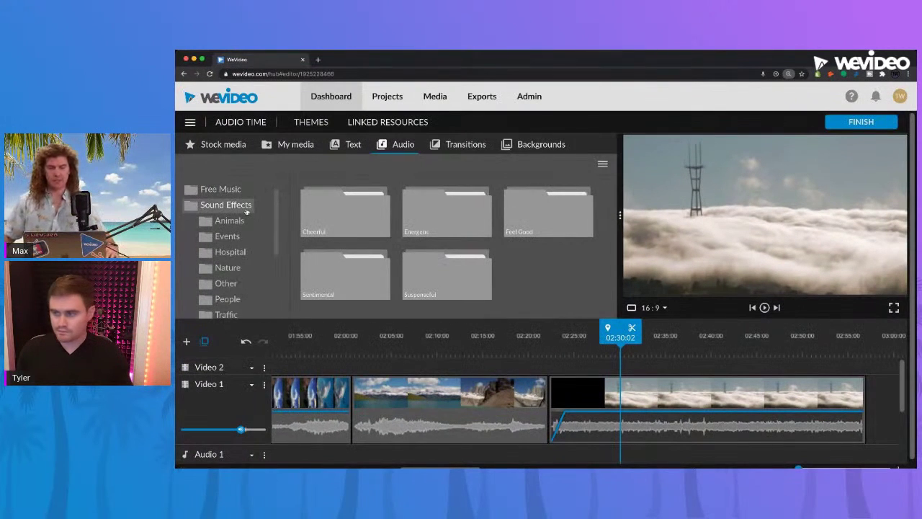
# Look through the Free Music tracks, the Sound Effects folders and the Premium Music mood folders
pyautogui.click(226, 190)
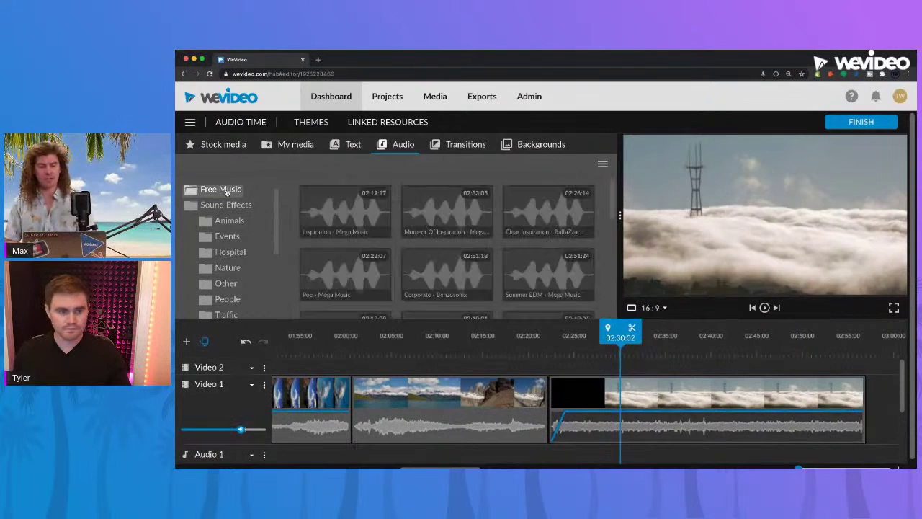
pyautogui.scroll(-5, 315, 211)
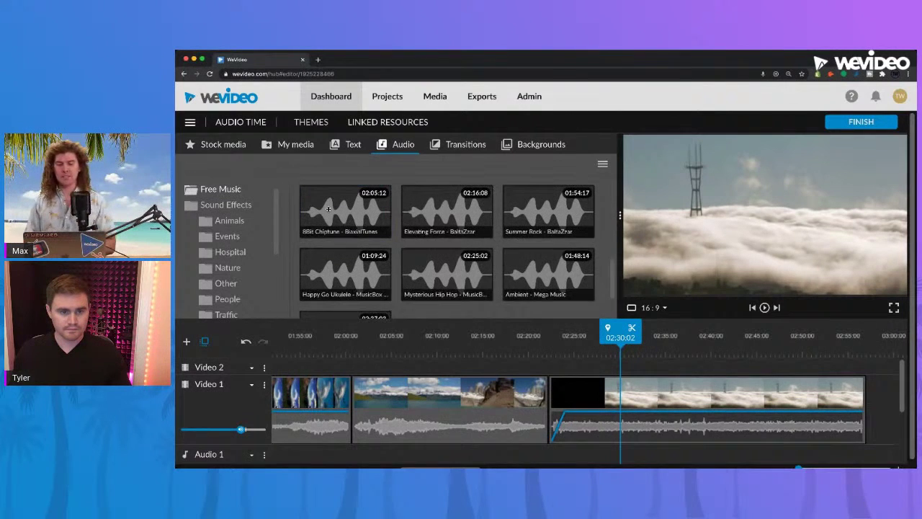
pyautogui.click(219, 205)
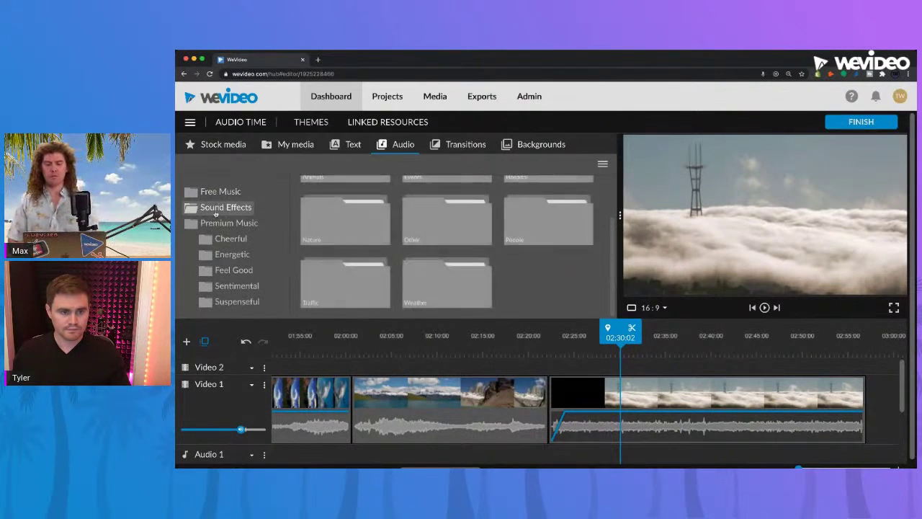
pyautogui.click(220, 222)
pyautogui.scroll(-1, 362, 234)
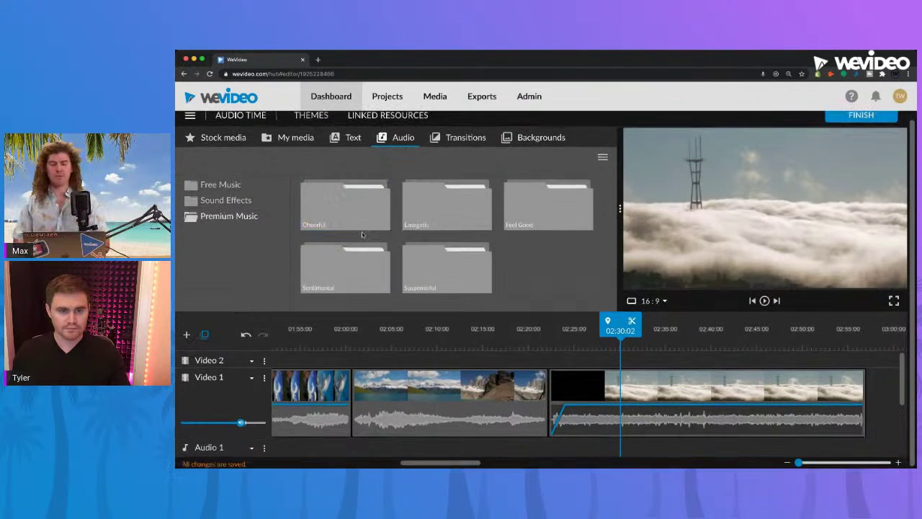
pyautogui.scroll(1, 362, 235)
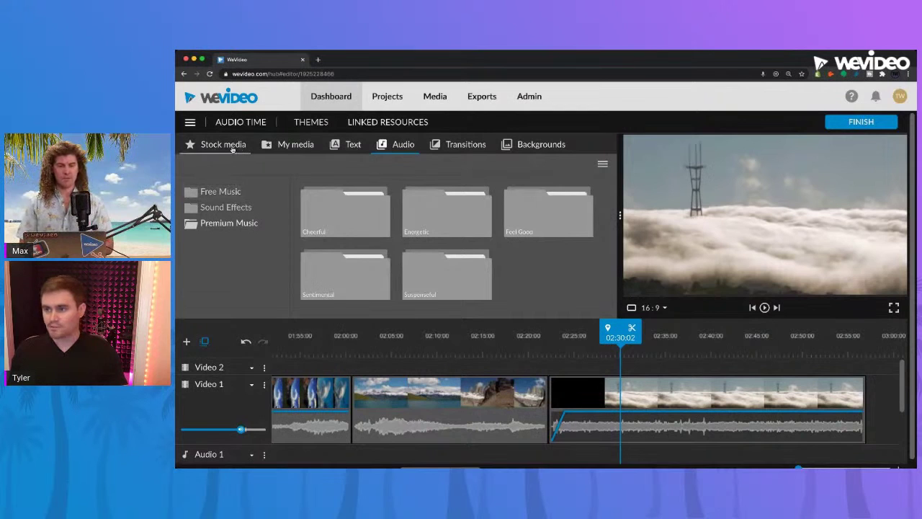
# Revisit the Free Music, Sound Effects and Premium Music categories and collapse the Premium Music subfolder list
pyautogui.click(230, 193)
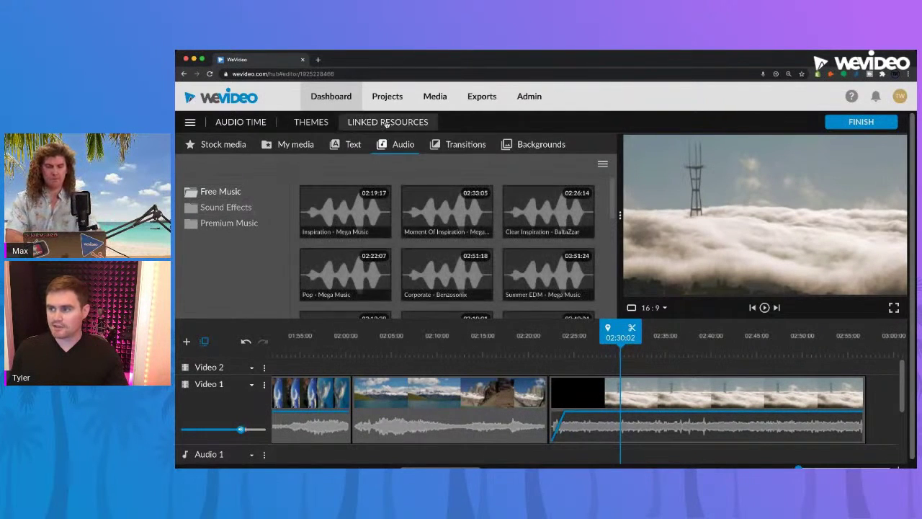
pyautogui.click(240, 208)
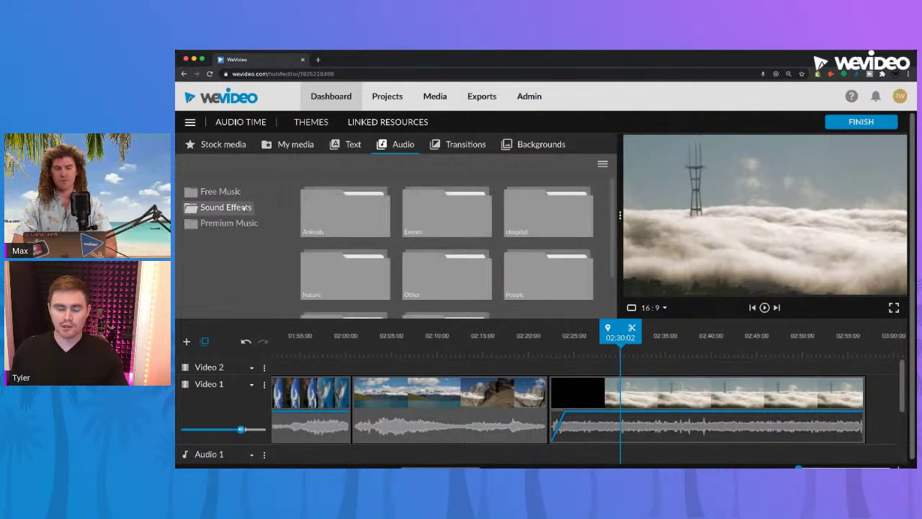
pyautogui.click(258, 223)
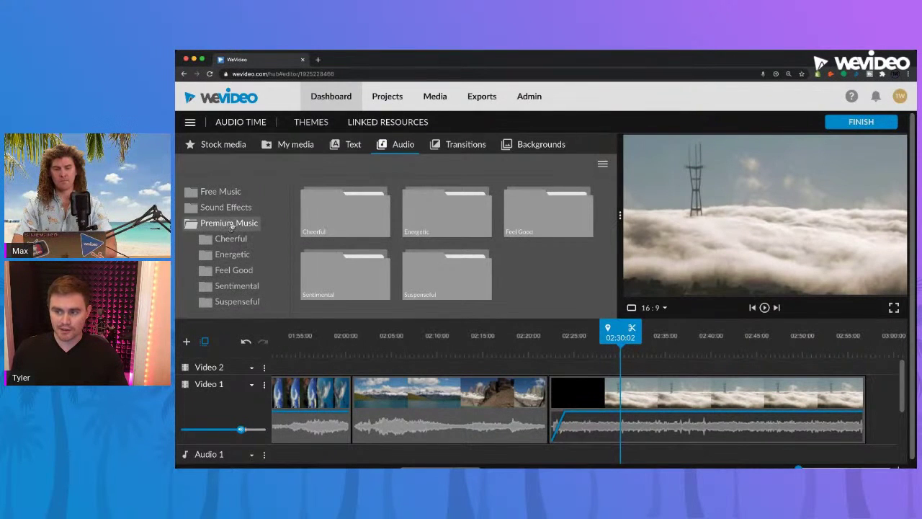
pyautogui.click(232, 225)
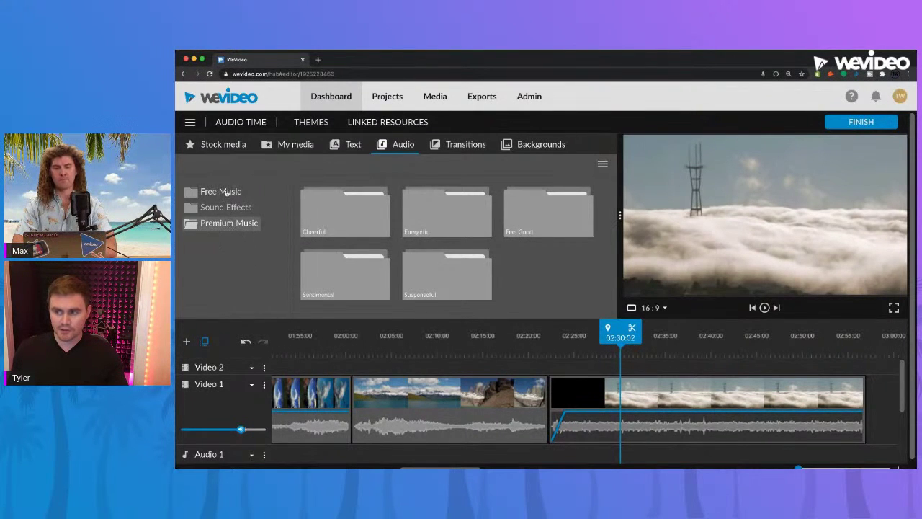
# Filter the stock media library to audio and search it for "chime"
pyautogui.click(216, 146)
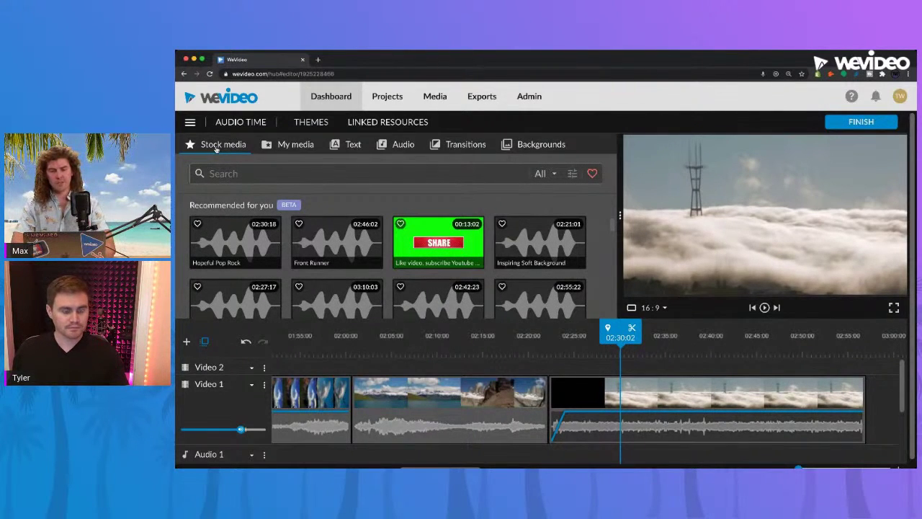
pyautogui.click(540, 175)
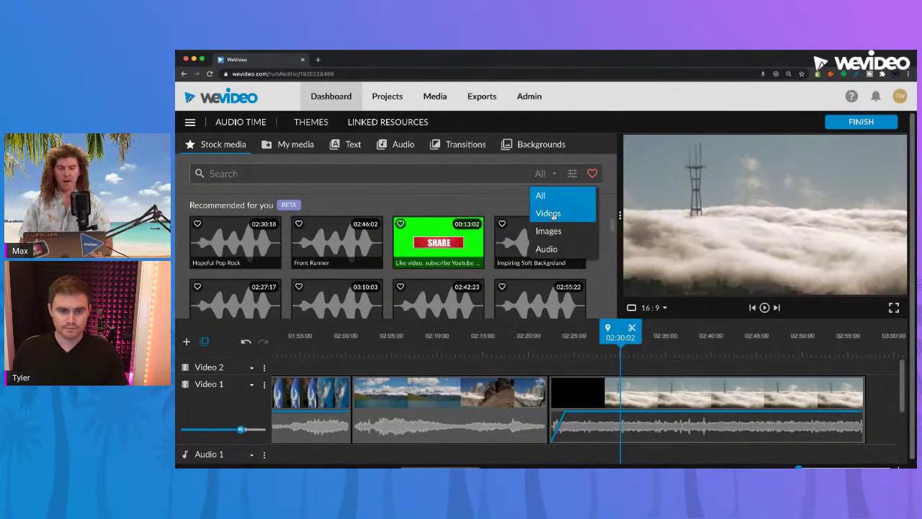
pyautogui.click(550, 250)
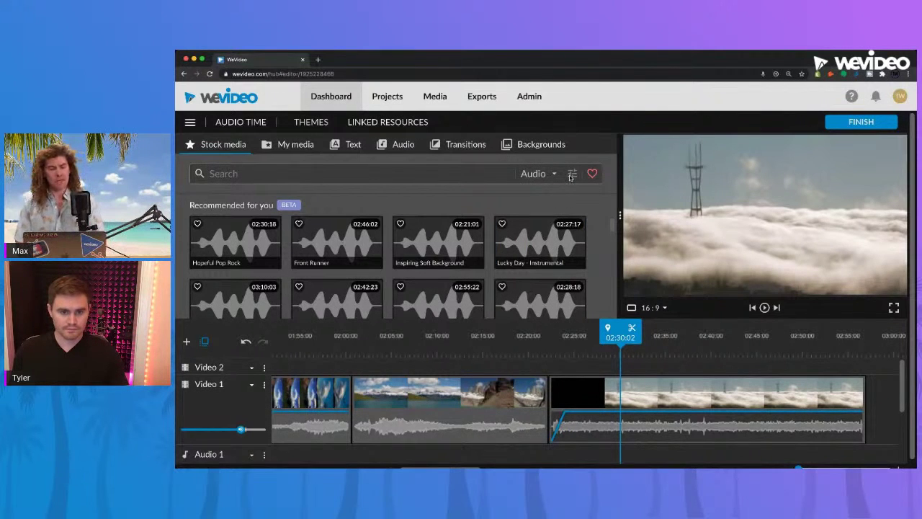
pyautogui.click(302, 174)
pyautogui.write('i')
pyautogui.write('chime')
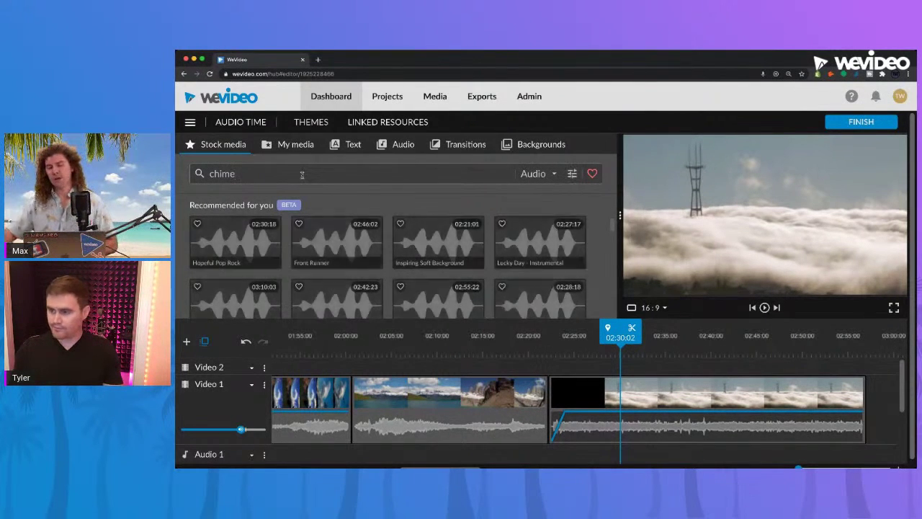
pyautogui.press('Return')
# Preview the Chime Light, Chime Bright, Game Notification Achievement and Elves sounds, and pause the playback
pyautogui.click(212, 233)
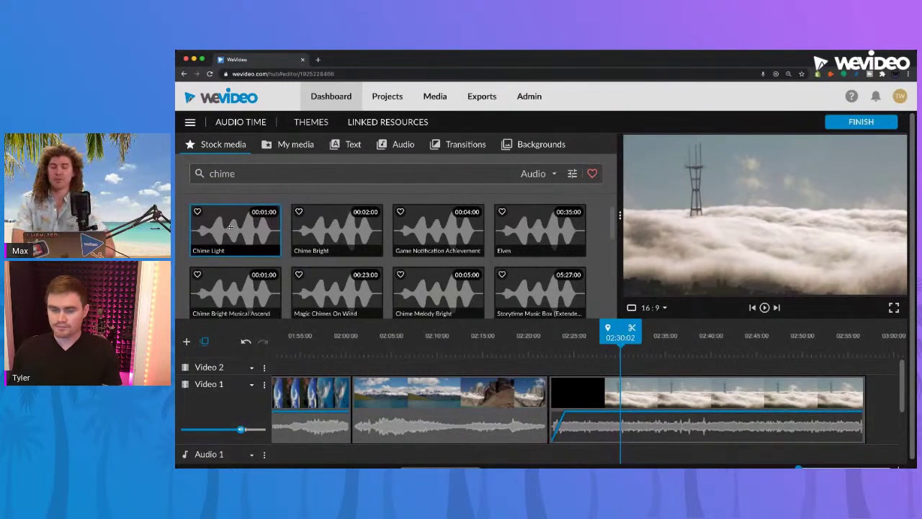
pyautogui.click(323, 233)
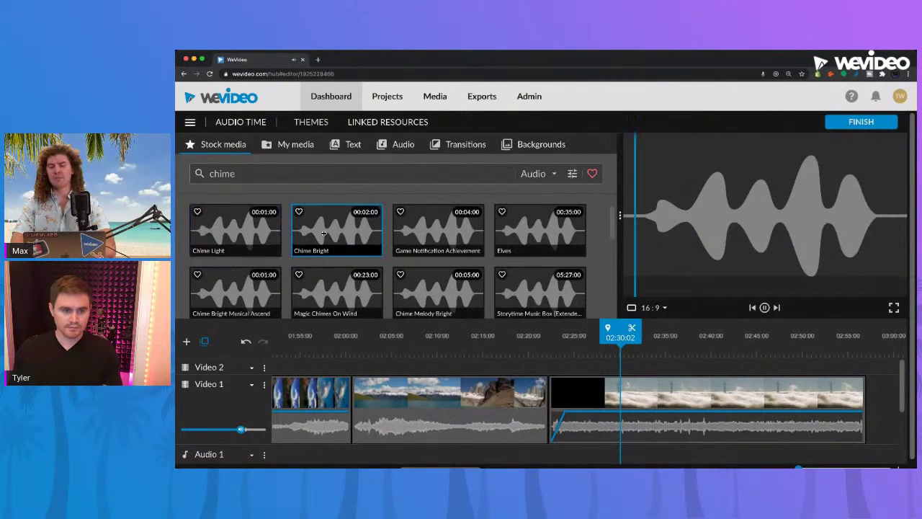
pyautogui.click(429, 236)
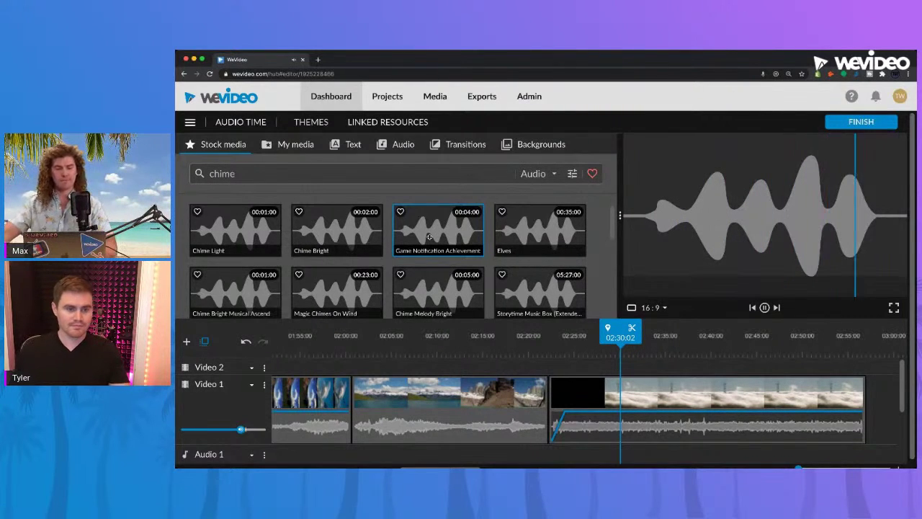
pyautogui.click(521, 235)
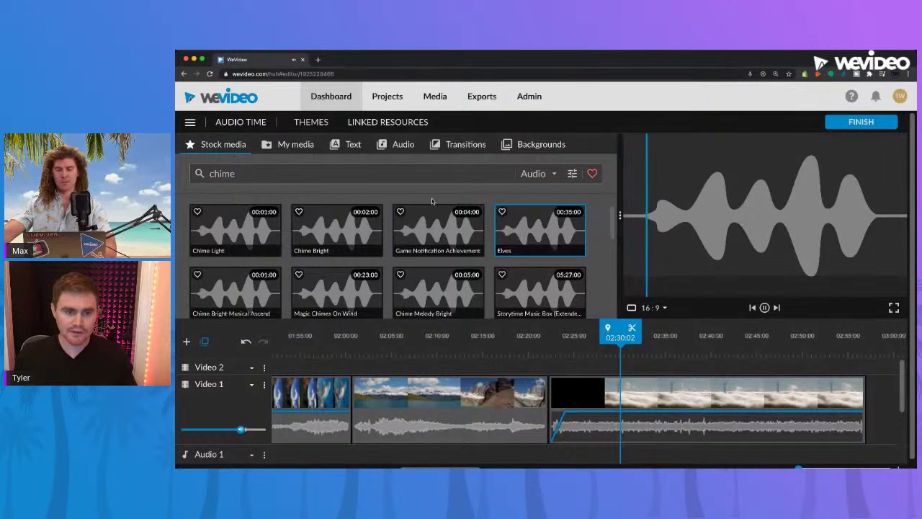
pyautogui.press('space')
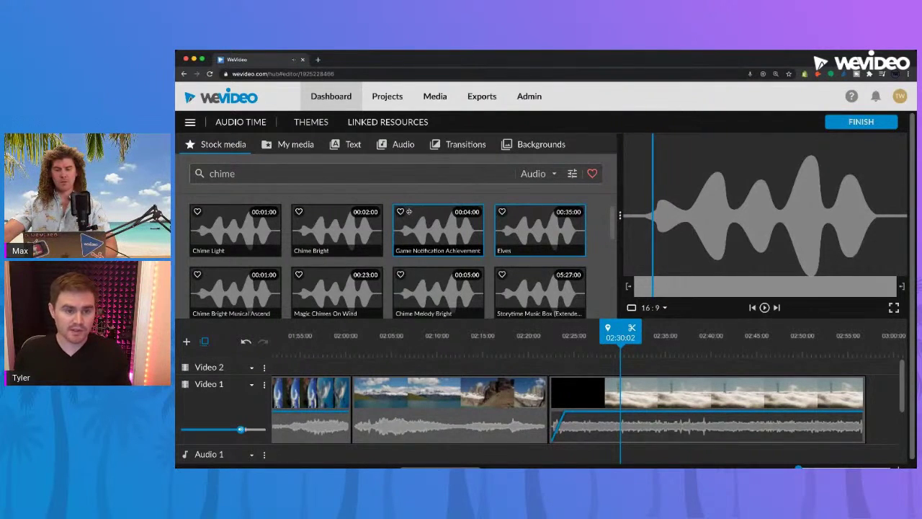
# Refine the "chime" search to sound effects only by excluding music and audio loops, and look through the matching sounds
pyautogui.click(567, 175)
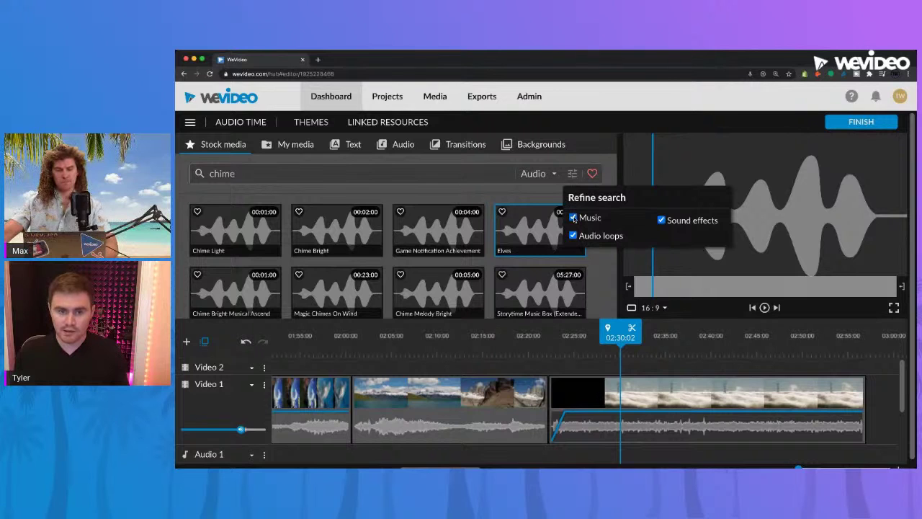
pyautogui.click(574, 218)
pyautogui.click(574, 235)
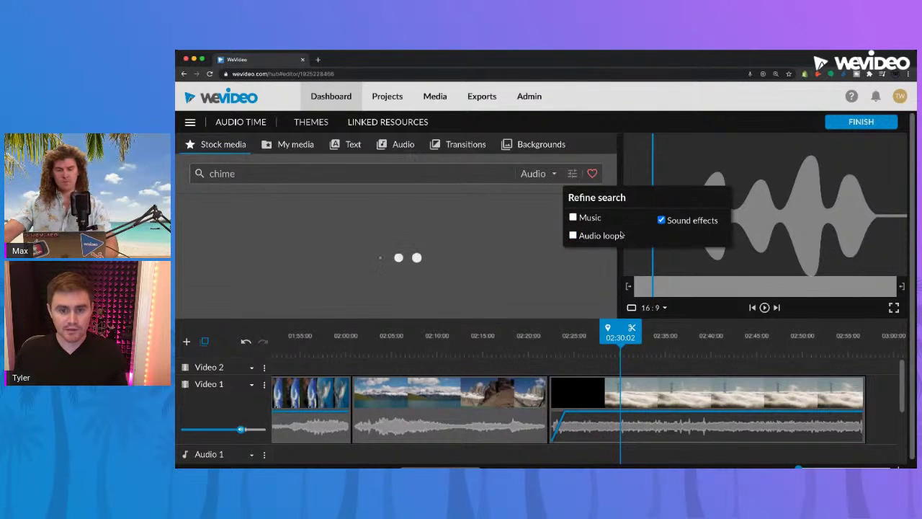
pyautogui.click(384, 193)
pyautogui.scroll(-1, 360, 245)
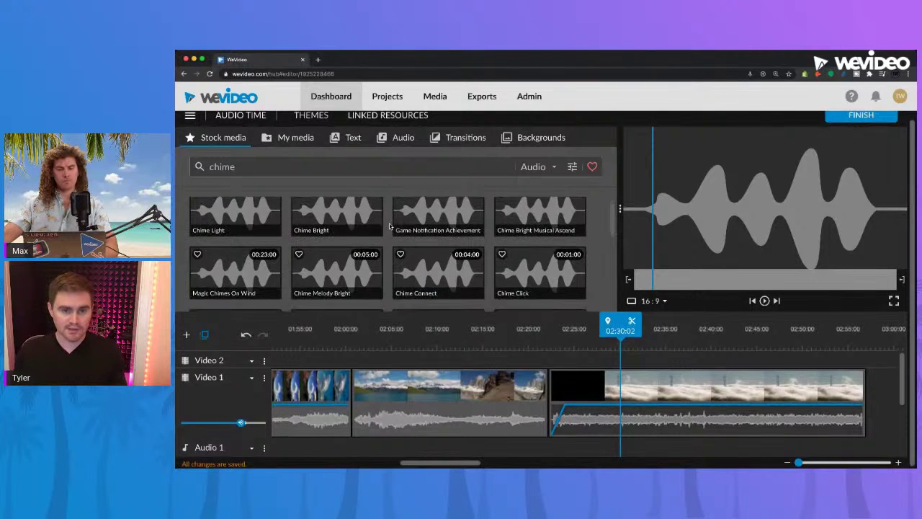
# Preview the Chime Melody Bright sound effect and look further through the matching chime sounds
pyautogui.click(333, 260)
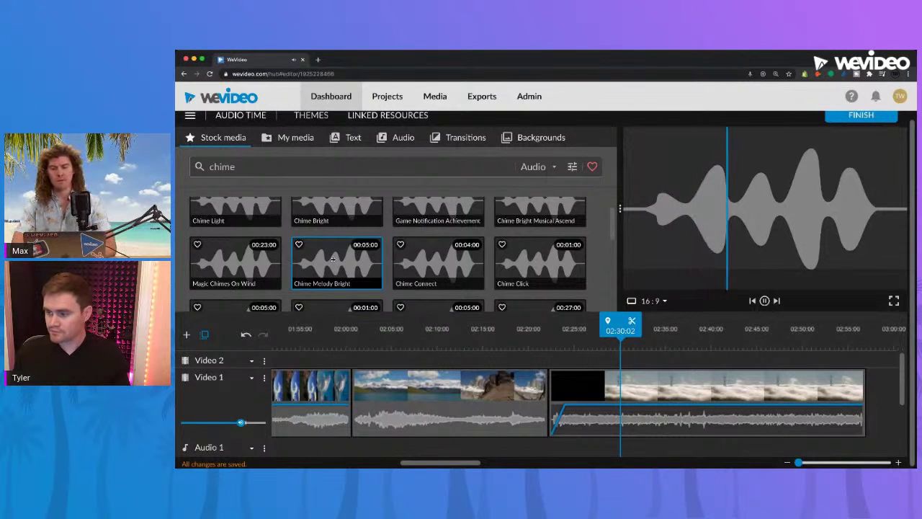
pyautogui.scroll(-1, 332, 261)
pyautogui.scroll(-5, 333, 261)
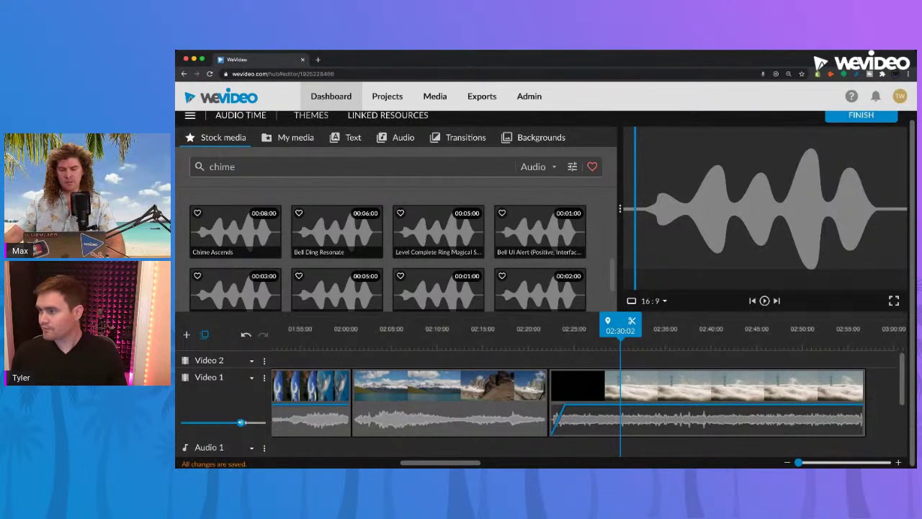
# Review the media type choices for the stock search and keep it set to Audio
pyautogui.click(535, 167)
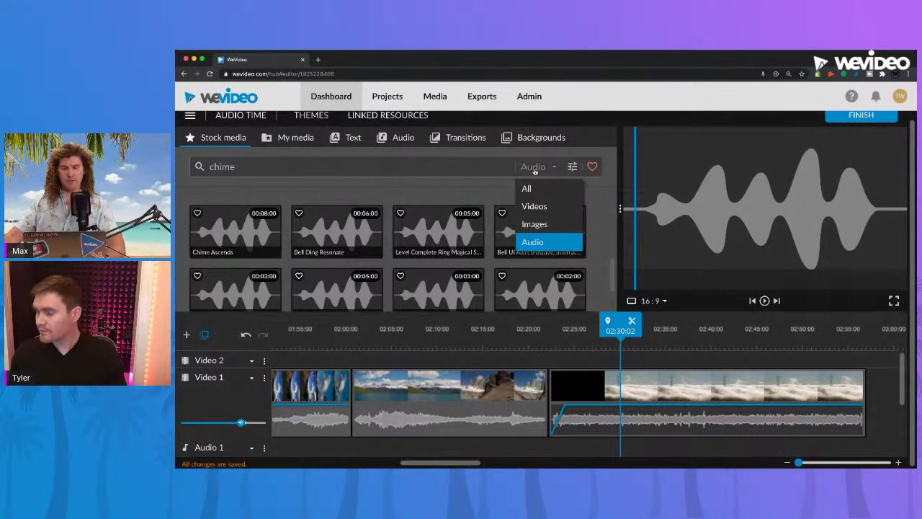
pyautogui.click(534, 168)
pyautogui.click(534, 170)
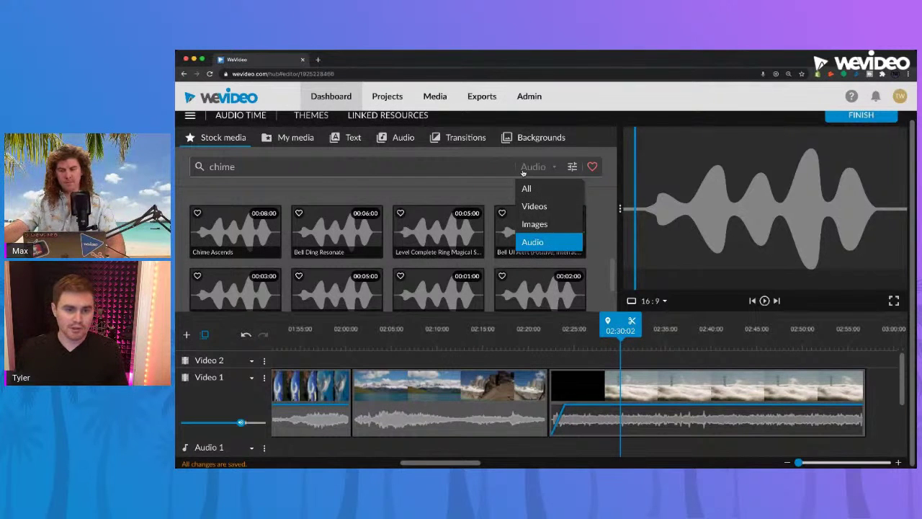
pyautogui.click(525, 171)
pyautogui.click(532, 171)
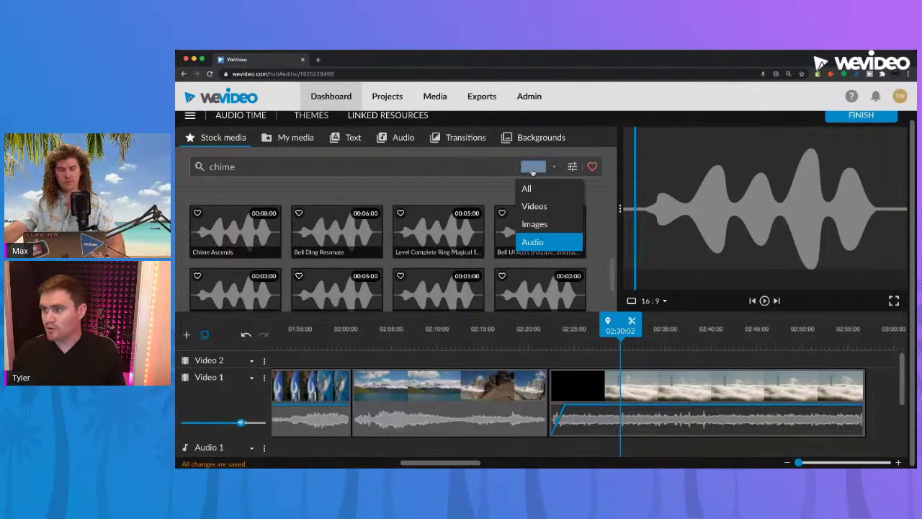
pyautogui.click(537, 245)
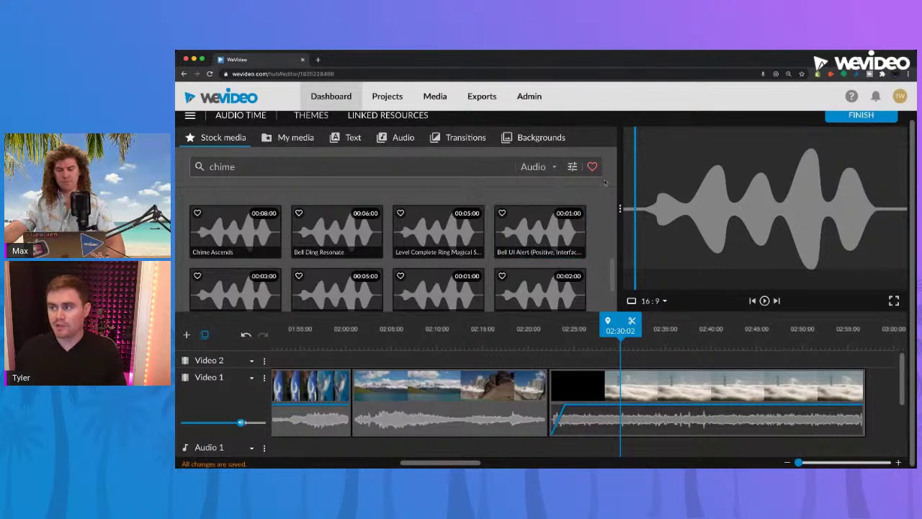
# Try different refinements of the "chime" audio search, ending with only Music included and audio loops and sound effects excluded
pyautogui.click(572, 167)
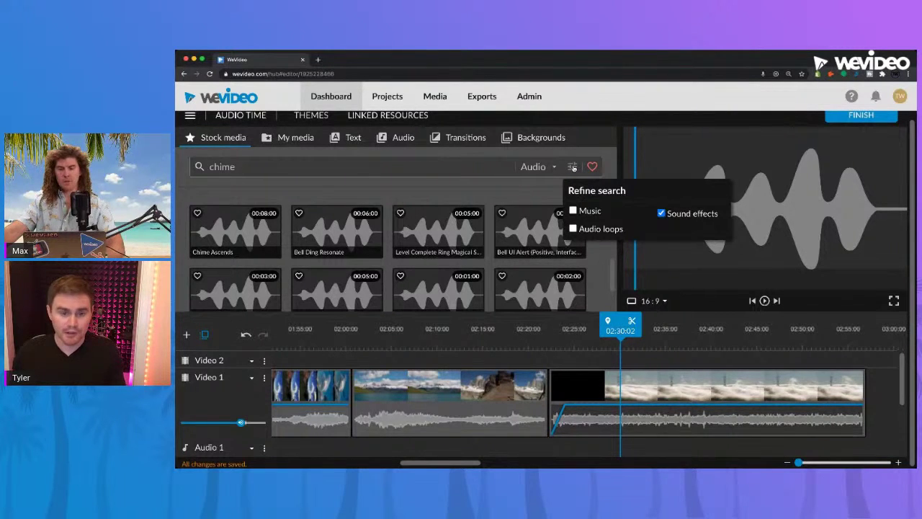
pyautogui.click(572, 210)
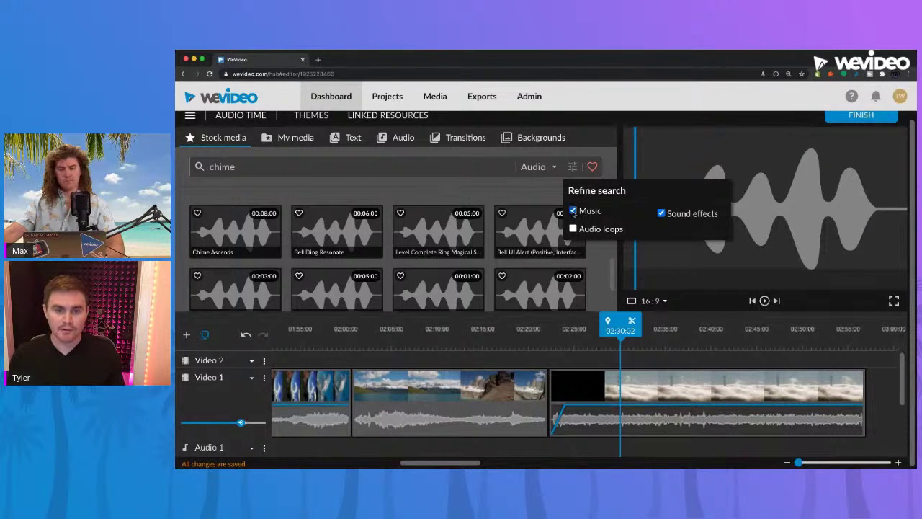
pyautogui.click(573, 229)
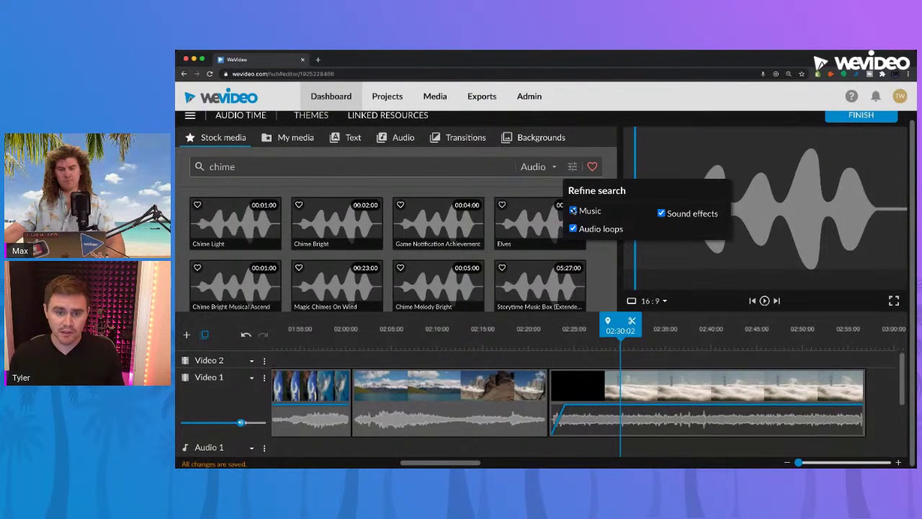
pyautogui.click(573, 210)
pyautogui.click(661, 213)
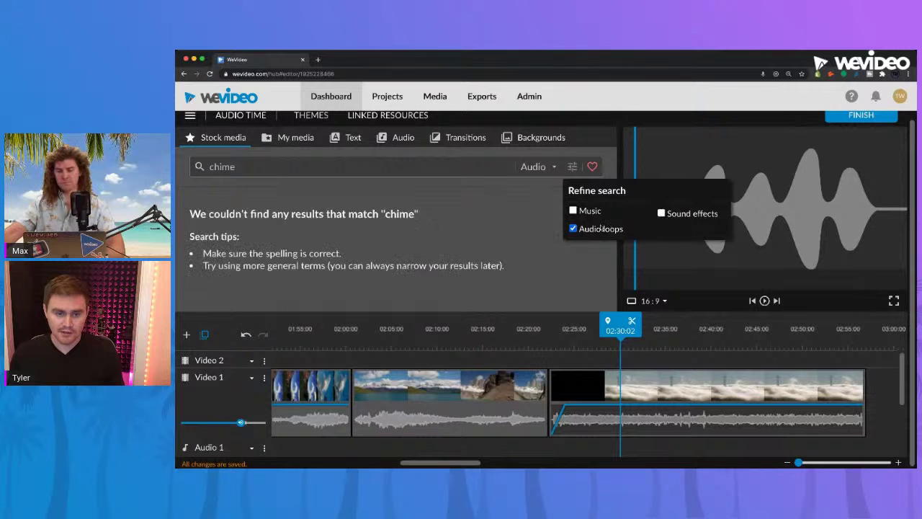
pyautogui.click(573, 228)
pyautogui.click(573, 210)
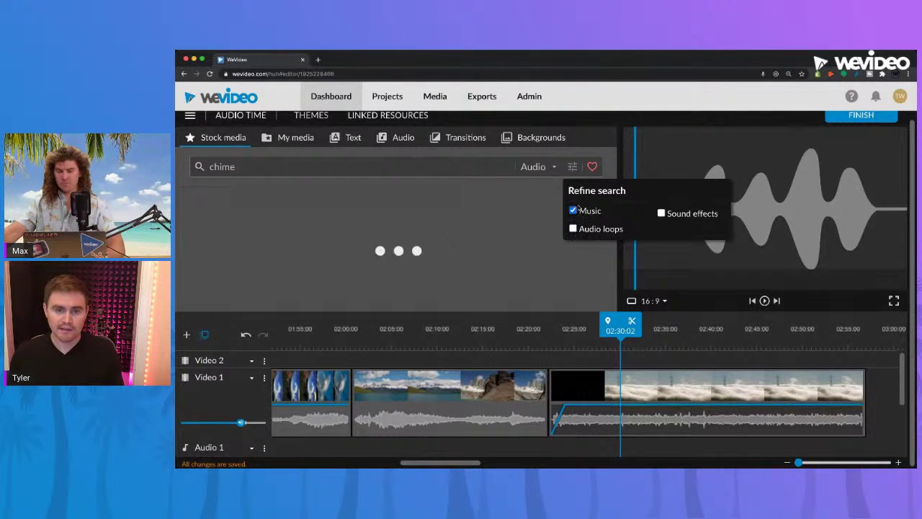
# Switch the "chime" search to Videos and check its refinement options, and do the same for All media types
pyautogui.click(547, 166)
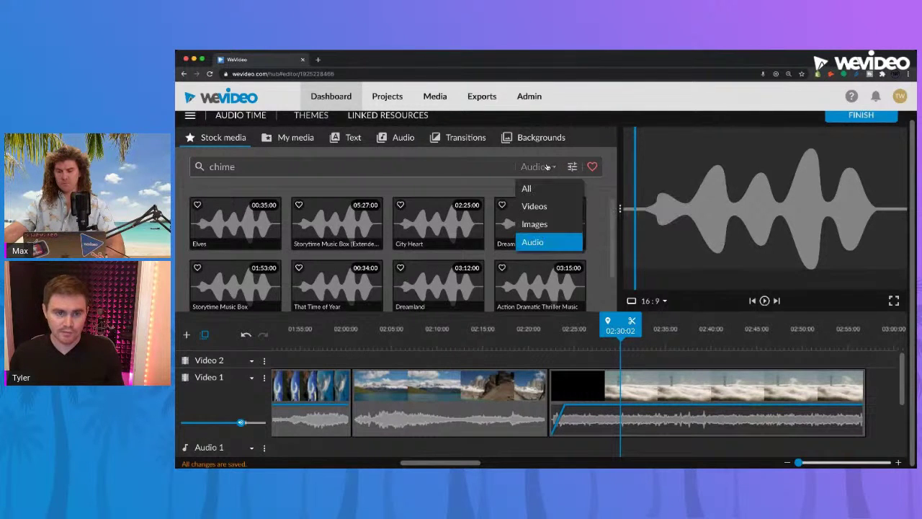
pyautogui.click(565, 206)
pyautogui.click(580, 166)
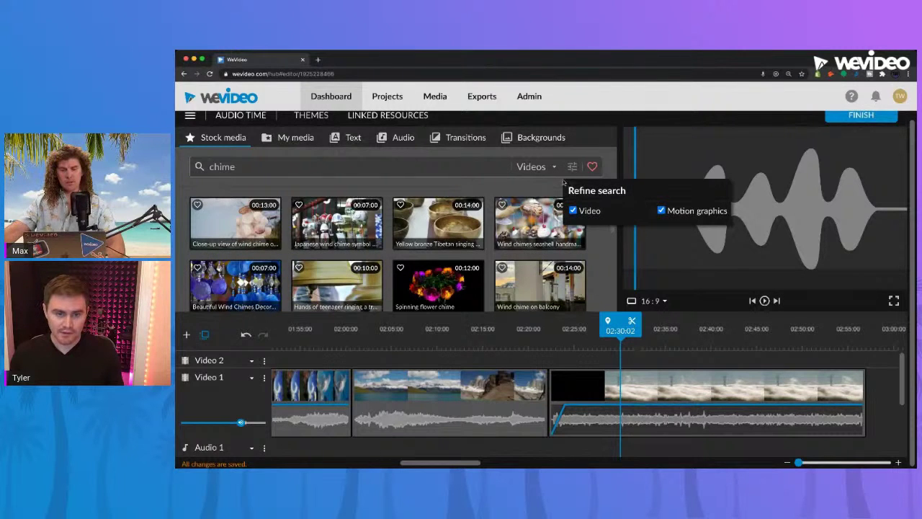
pyautogui.click(546, 169)
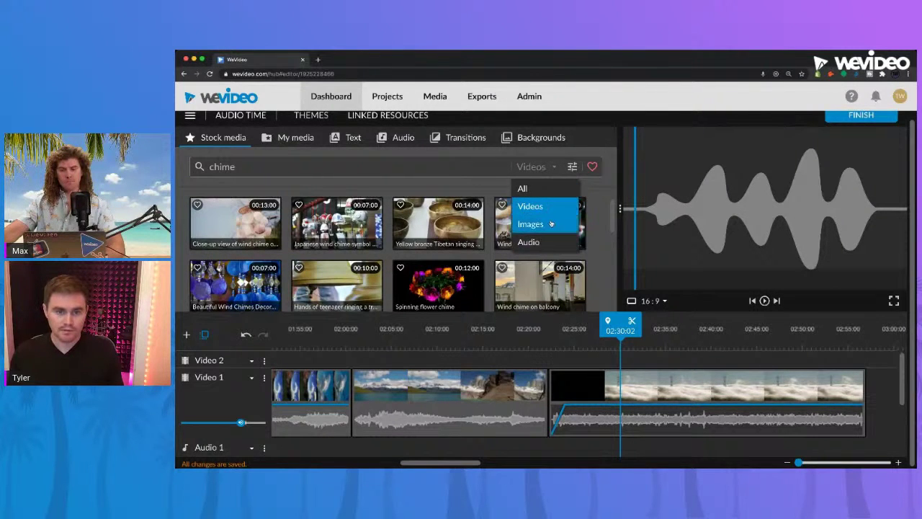
pyautogui.click(547, 188)
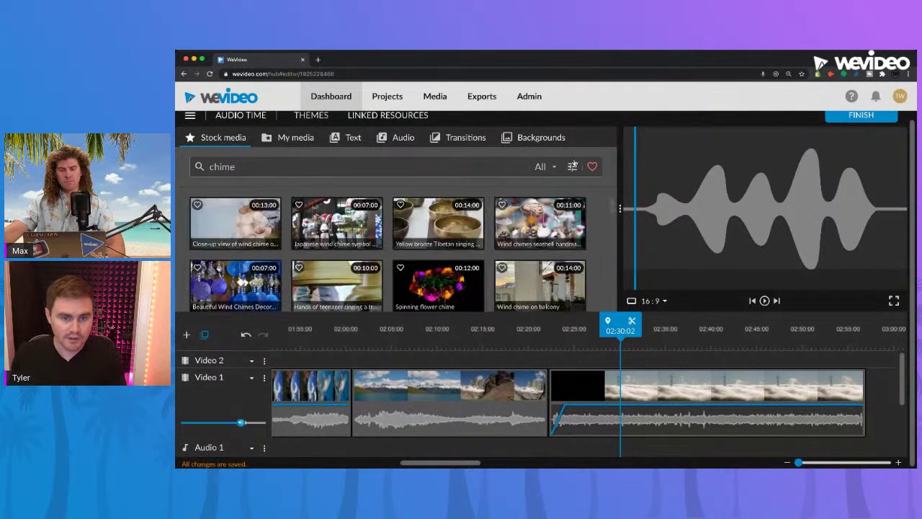
pyautogui.click(572, 167)
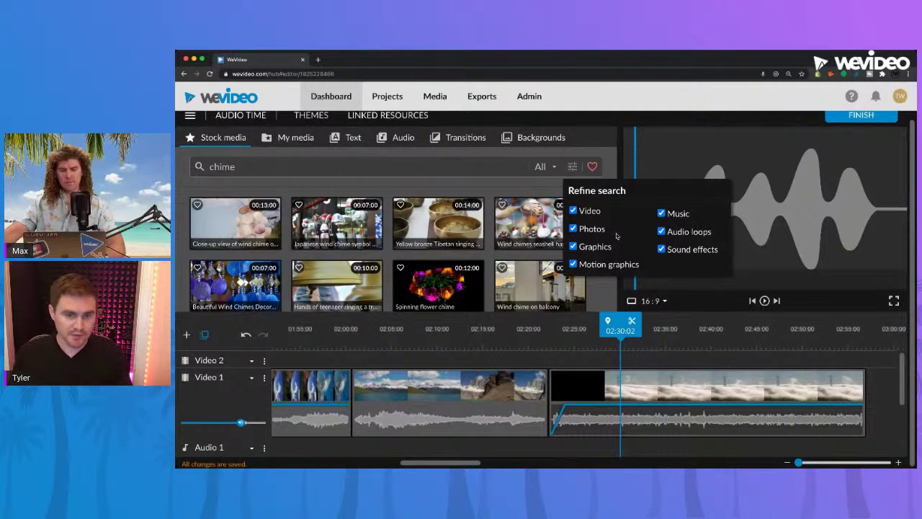
pyautogui.click(552, 188)
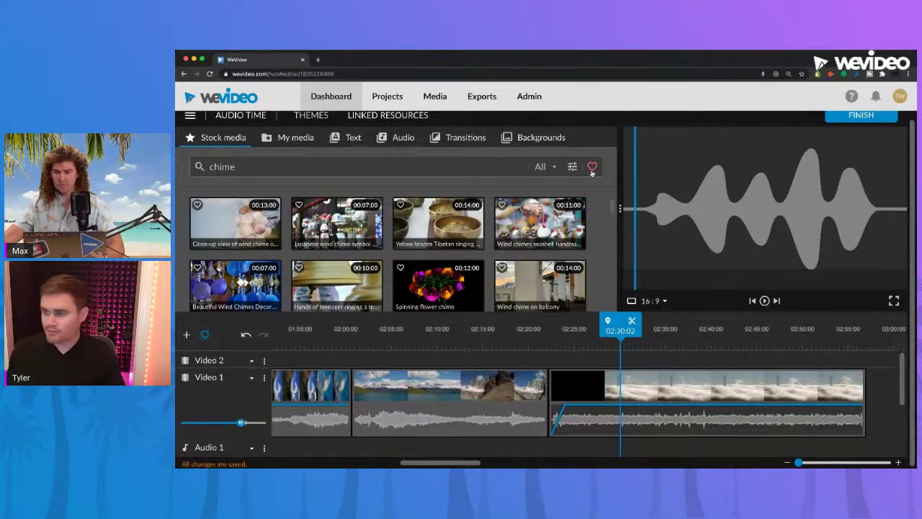
# Preview the yellow bronze Tibetan singing bowls clip, view the favorited stock media, and clear the favorites filter
pyautogui.click(445, 216)
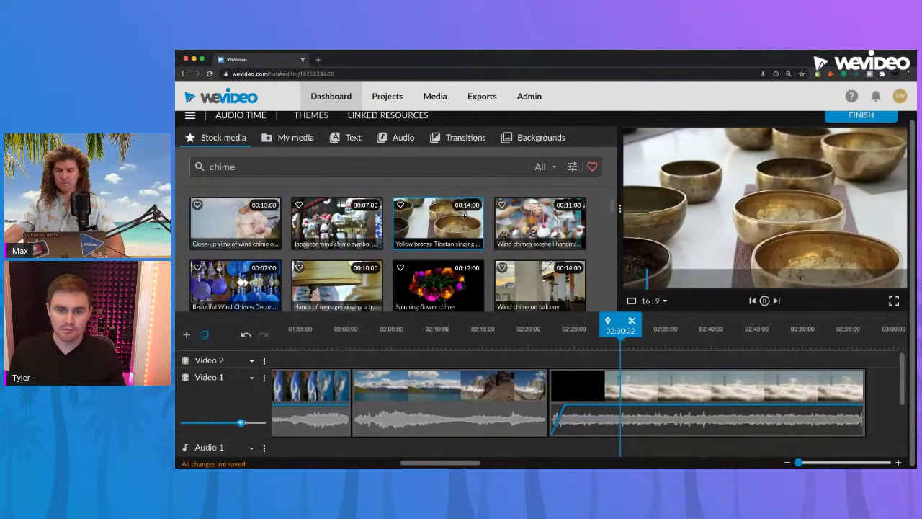
pyautogui.click(592, 167)
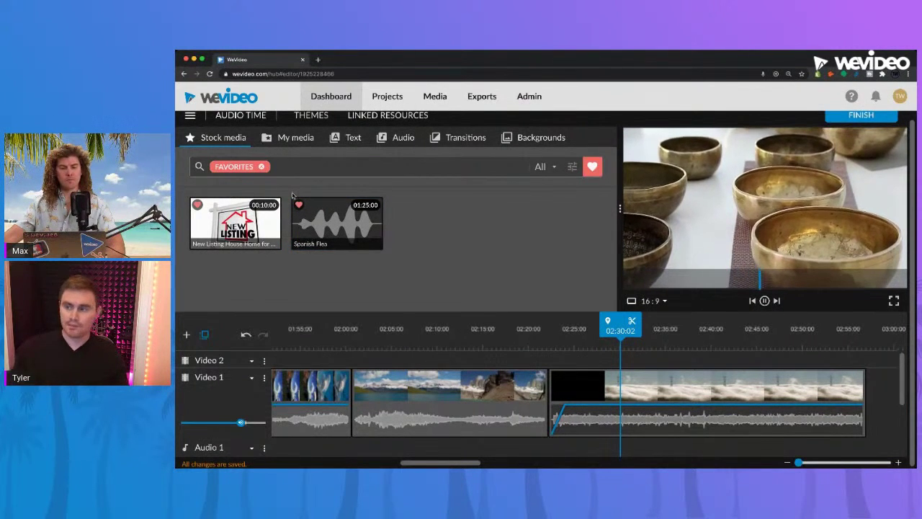
pyautogui.click(262, 166)
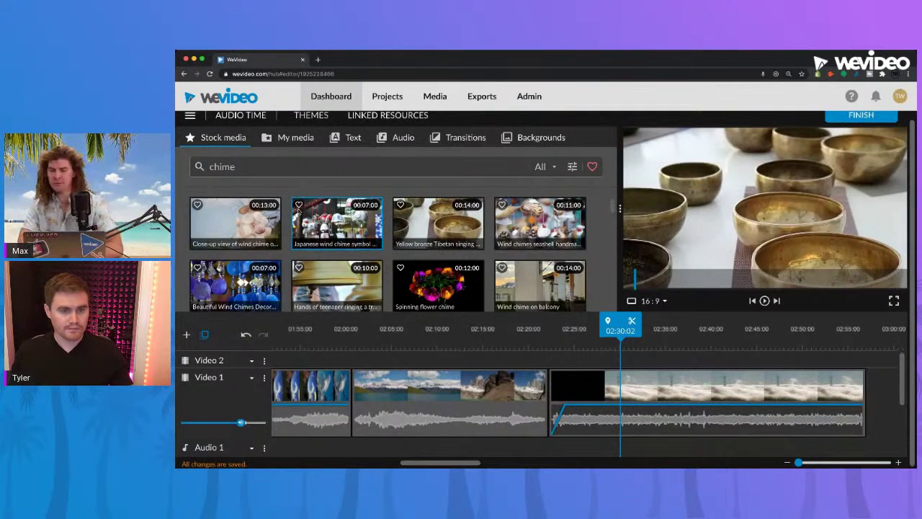
# Look through the stock media results for "chime" and the folders in My media
pyautogui.scroll(-2, 332, 223)
pyautogui.scroll(2, 356, 242)
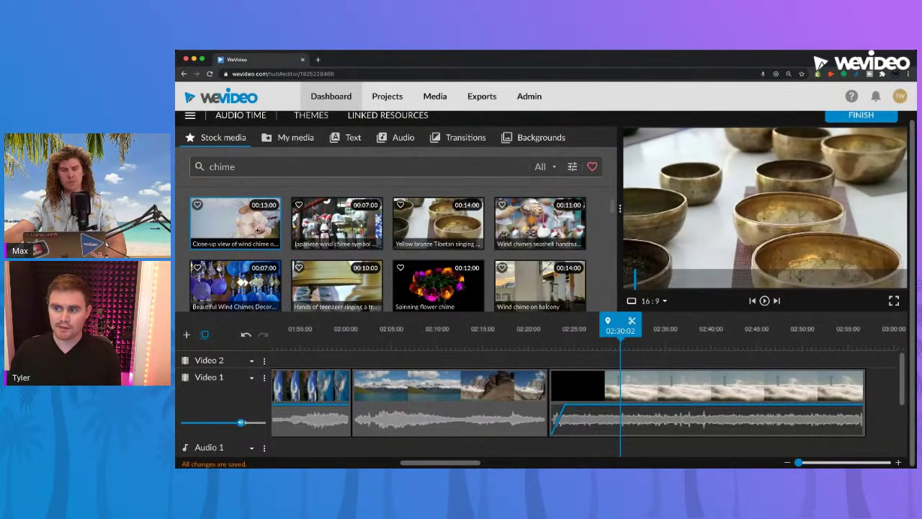
pyautogui.scroll(-8, 246, 236)
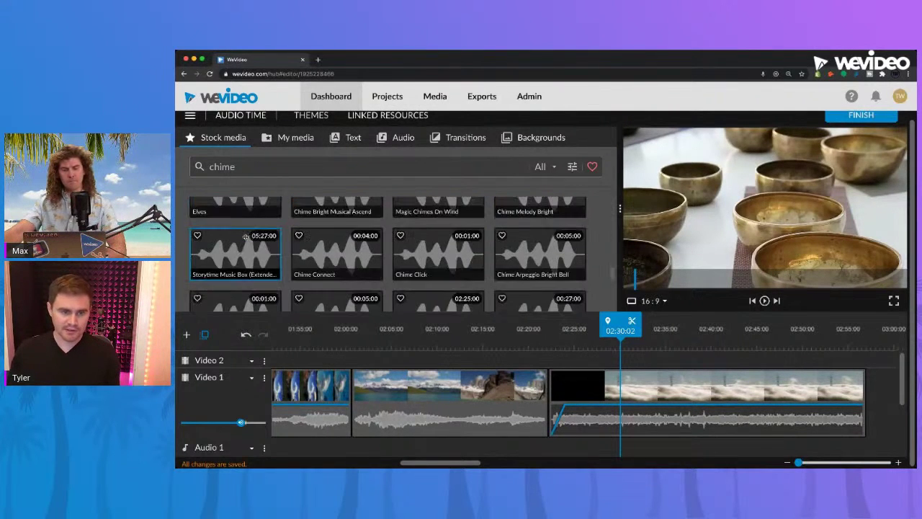
pyautogui.scroll(8, 246, 236)
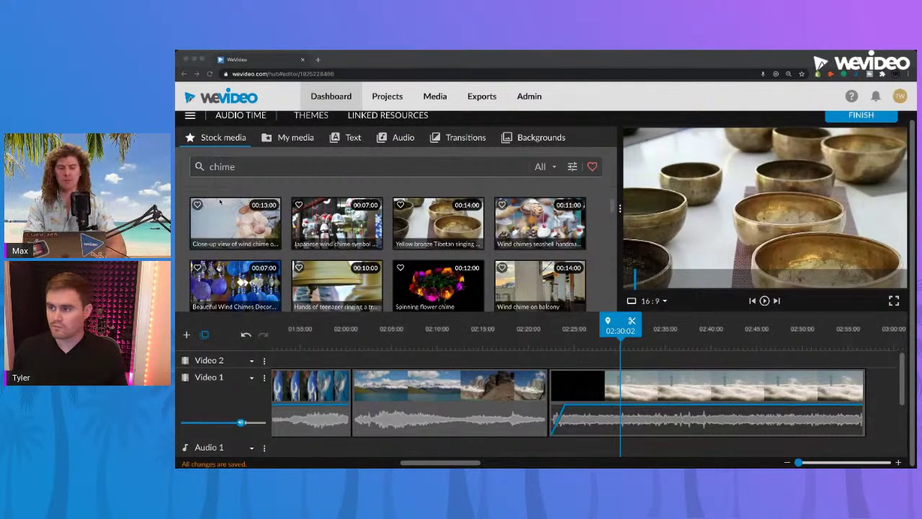
pyautogui.click(302, 142)
pyautogui.click(303, 142)
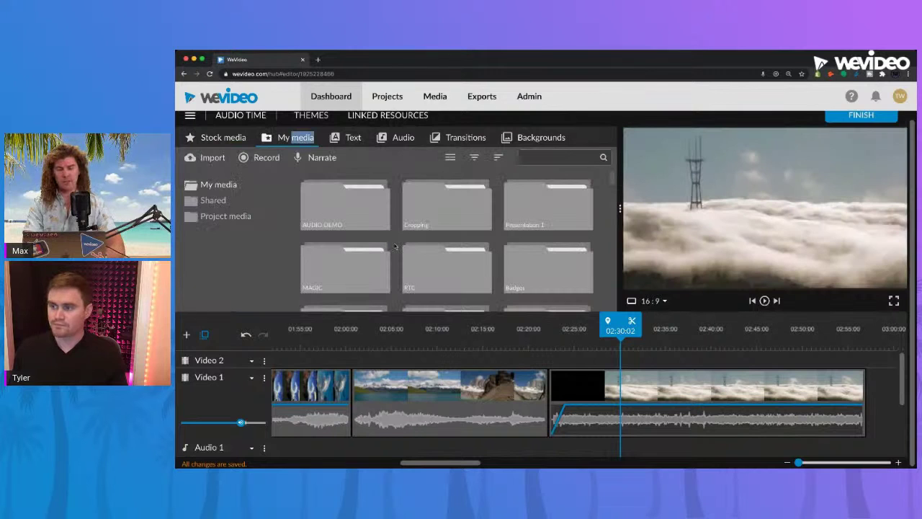
pyautogui.scroll(-1, 397, 248)
pyautogui.scroll(2, 396, 248)
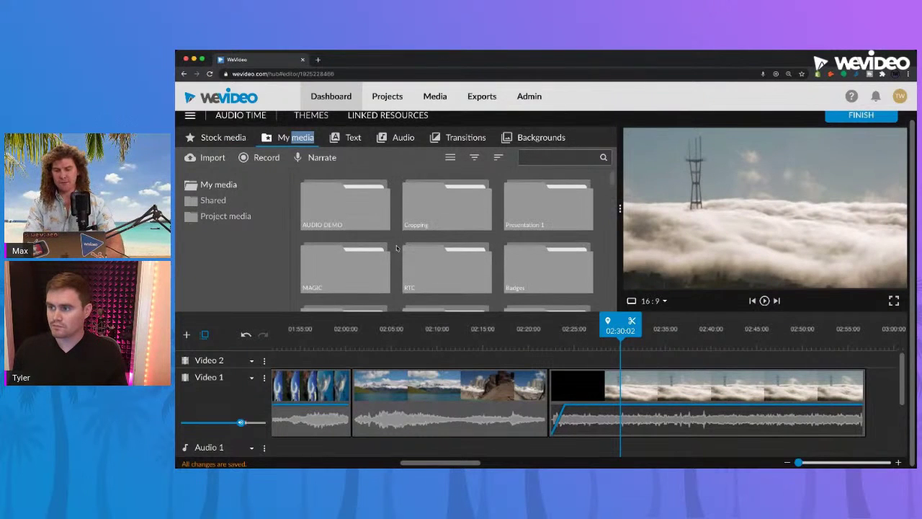
# Mark the Japanese wind chime stock clip as a favorite and show only the favorited stock media
pyautogui.click(212, 139)
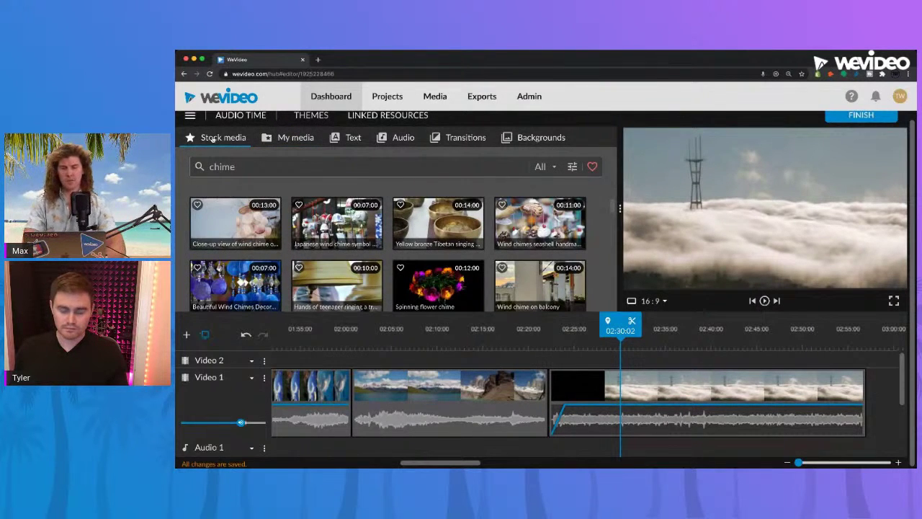
pyautogui.click(299, 206)
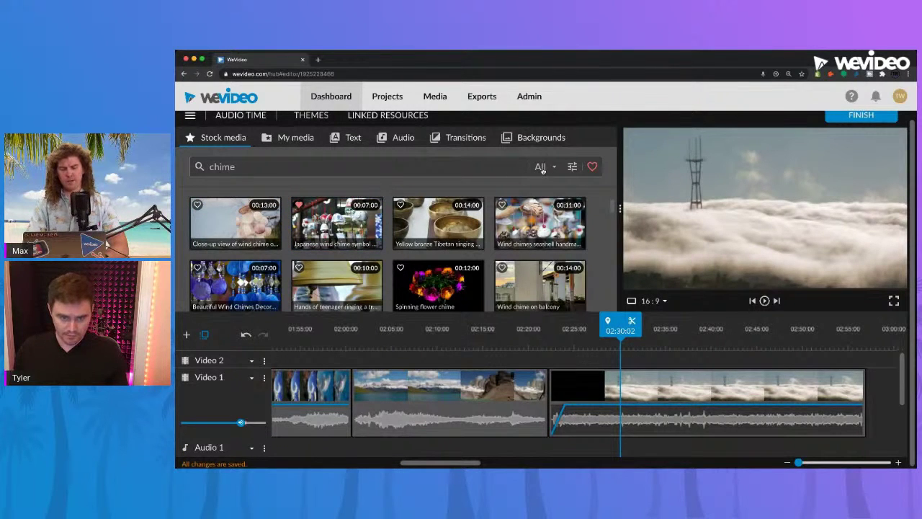
pyautogui.click(591, 167)
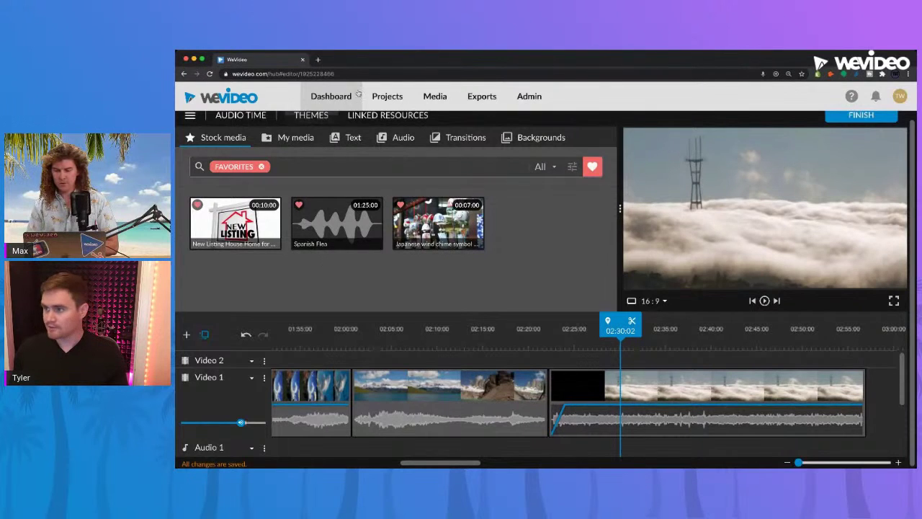
# Go to the My Projects list and look through its folders and projects
pyautogui.click(390, 96)
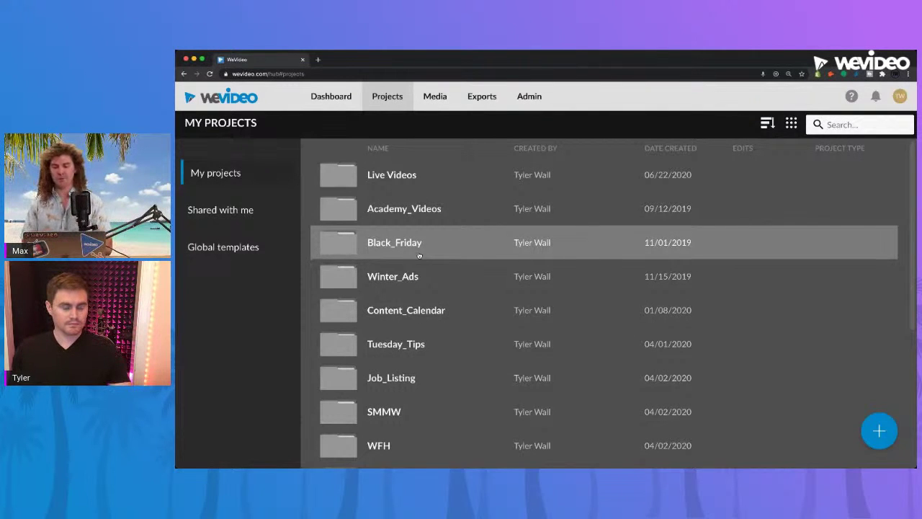
pyautogui.scroll(-3, 419, 256)
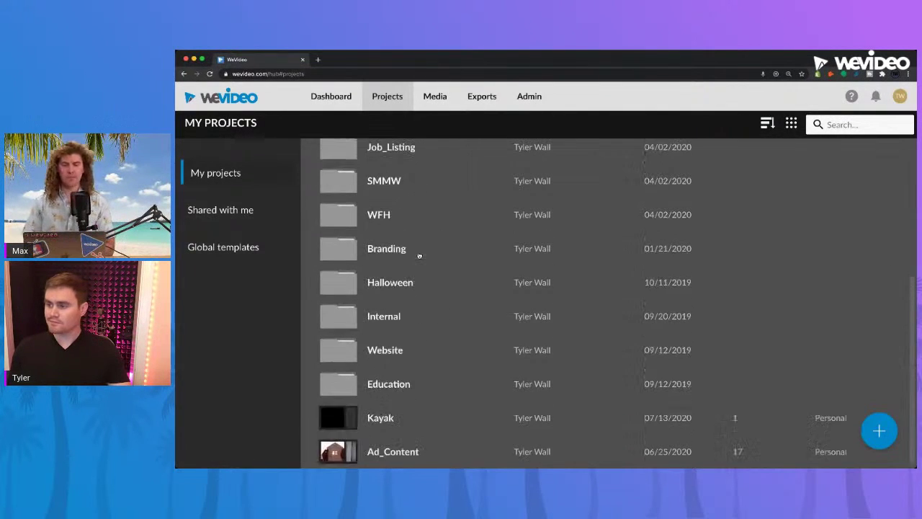
pyautogui.scroll(3, 419, 255)
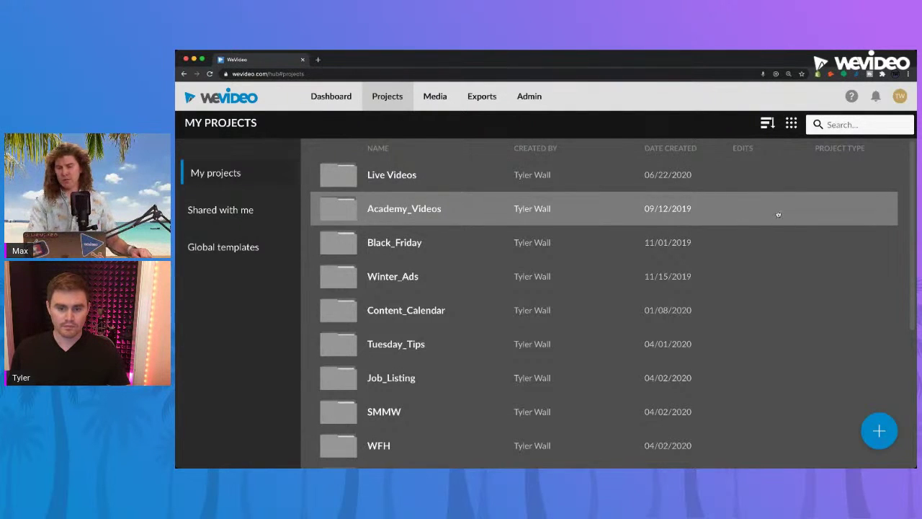
pyautogui.moveTo(874, 425)
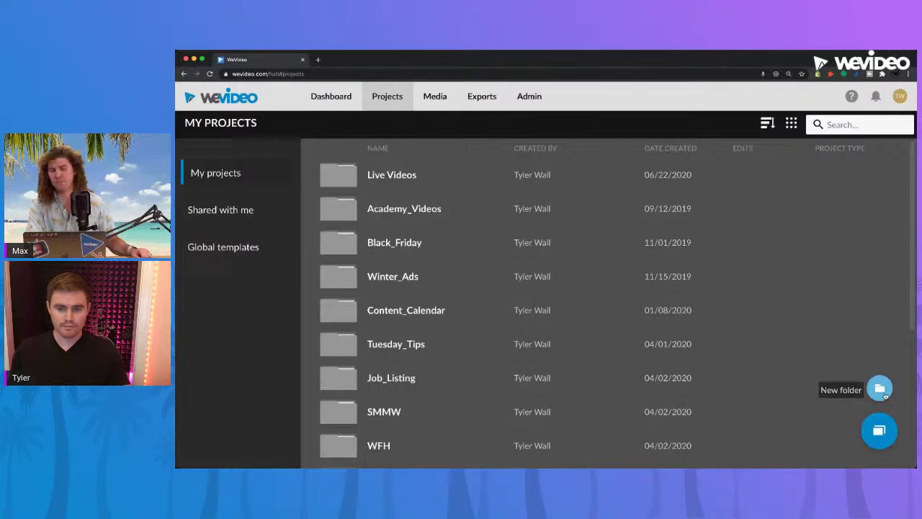
pyautogui.click(879, 389)
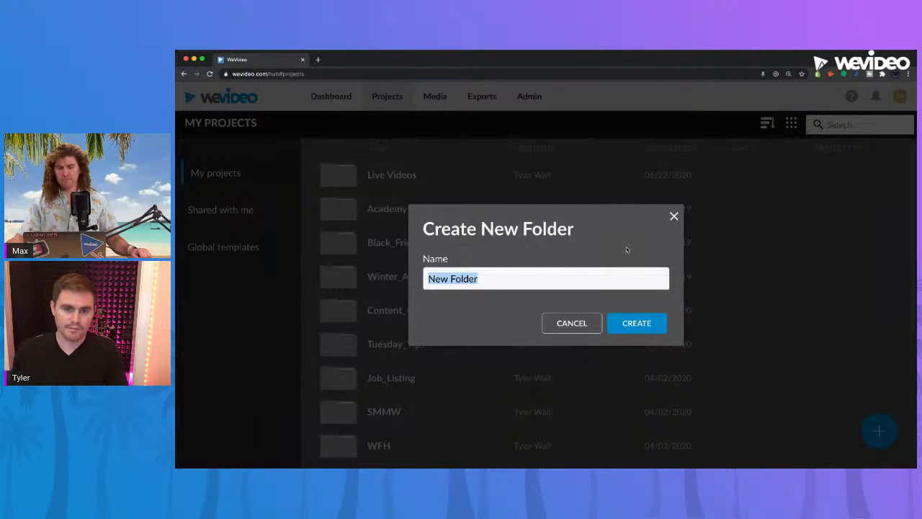
pyautogui.click(674, 218)
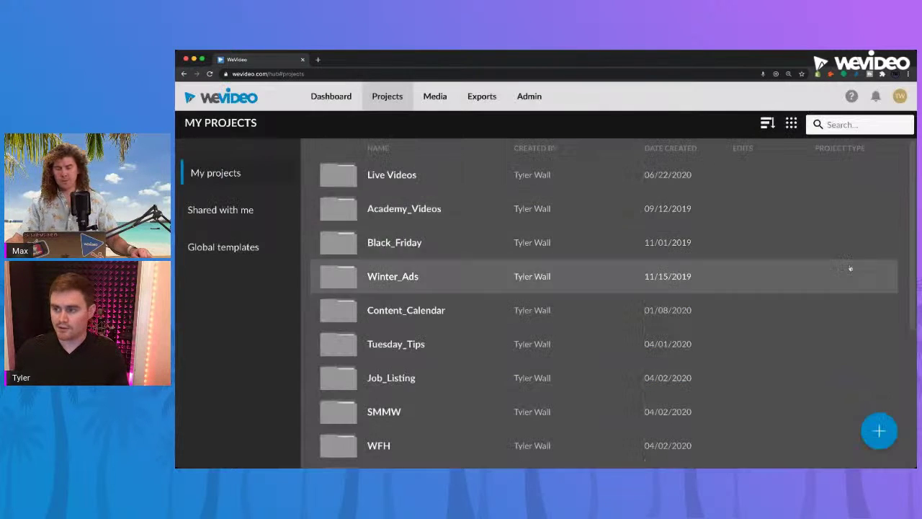
# Reopen the Audio Time project from the dashboard's recent edits and look over its timeline tracks
pyautogui.click(344, 97)
pyautogui.click(387, 101)
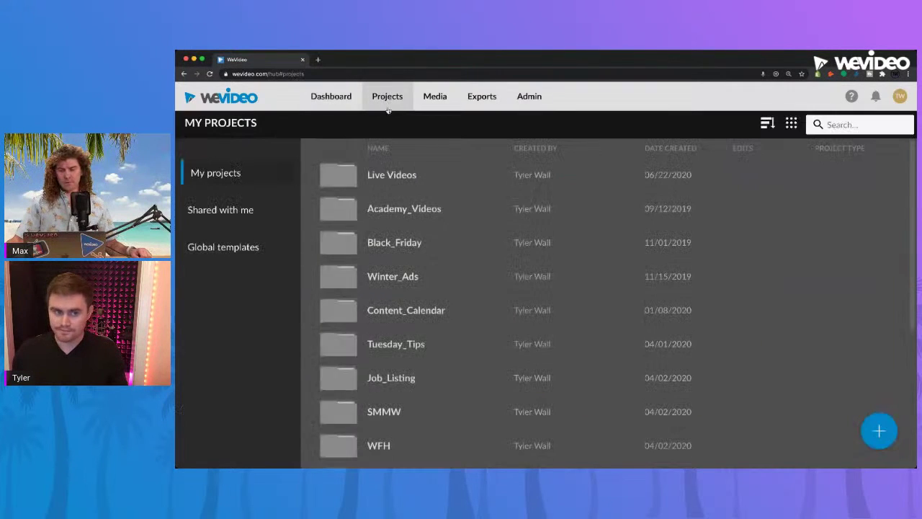
pyautogui.click(342, 101)
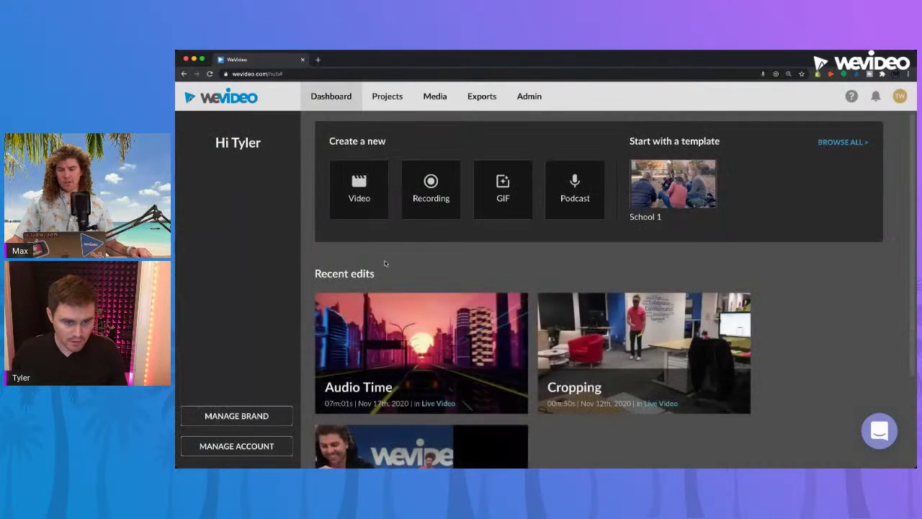
pyautogui.scroll(-2, 497, 371)
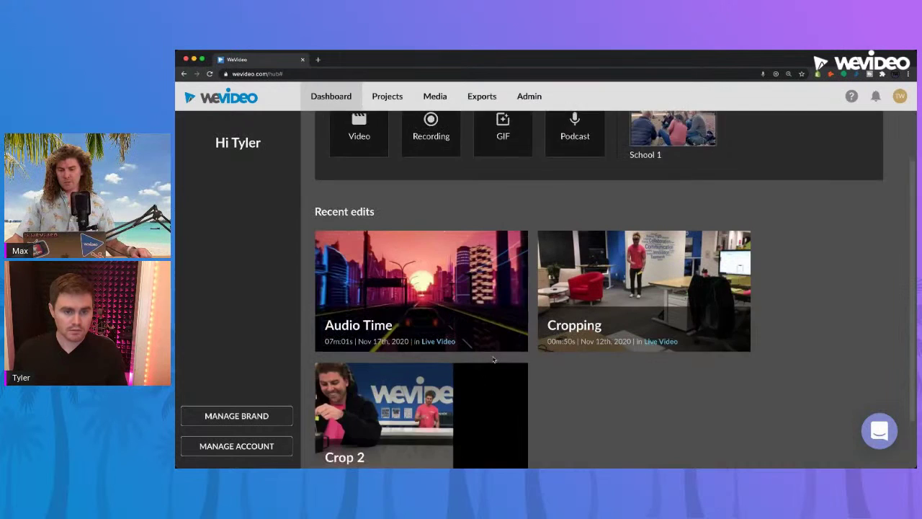
pyautogui.scroll(-2, 493, 359)
pyautogui.click(489, 273)
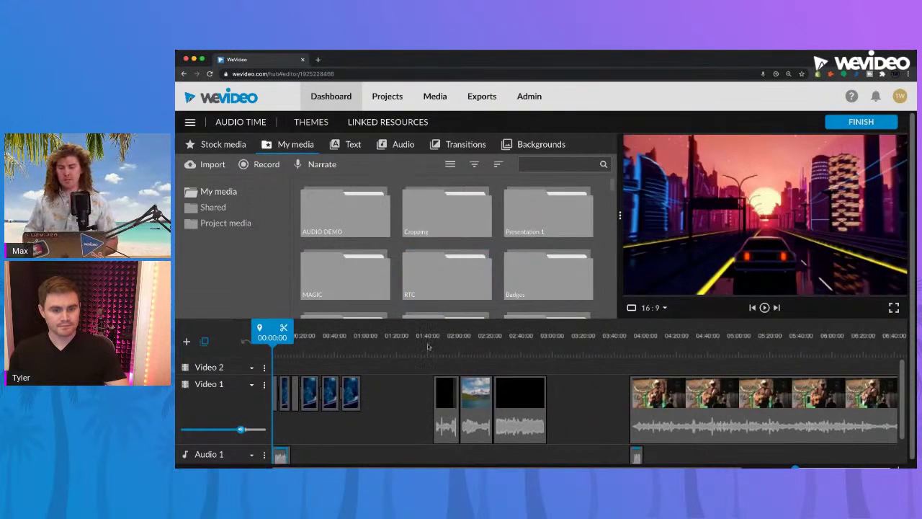
pyautogui.scroll(-3, 406, 376)
pyautogui.scroll(2, 407, 376)
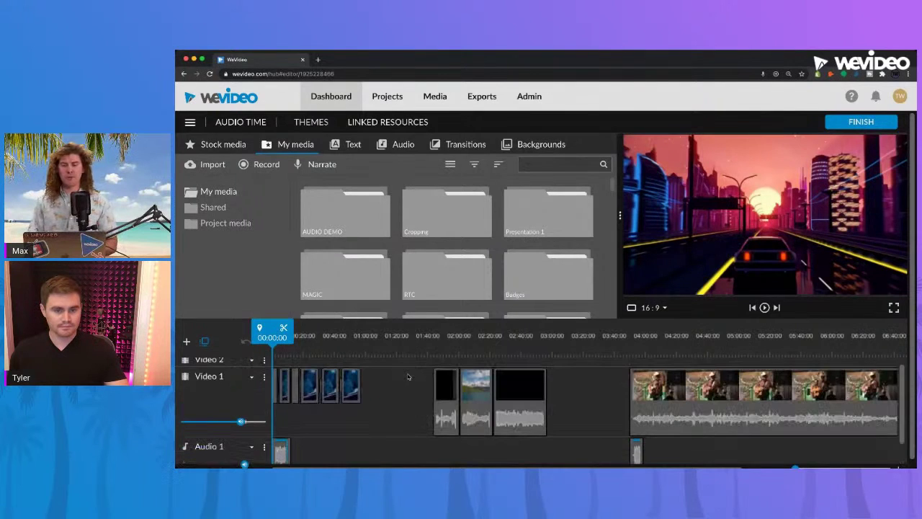